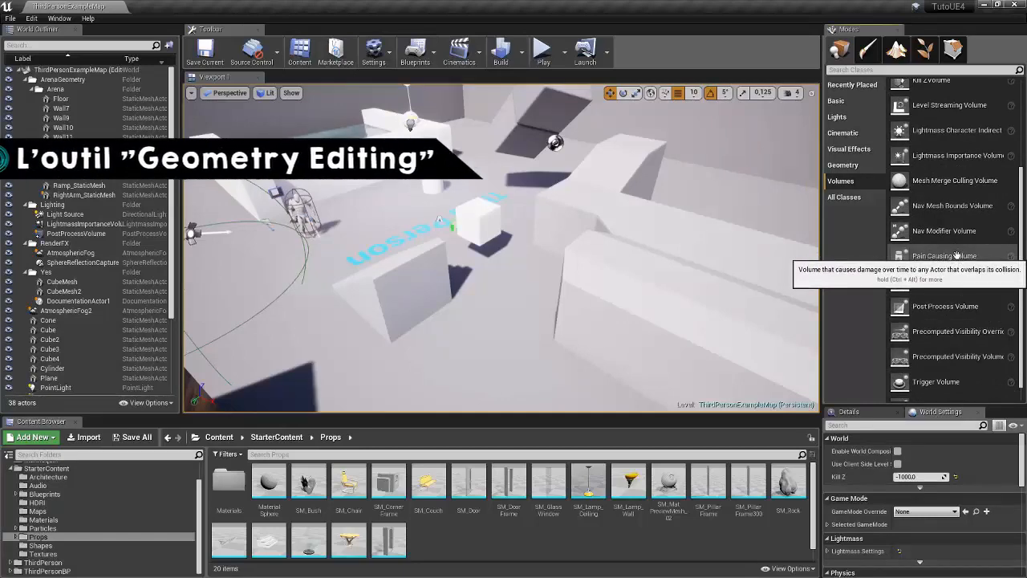
- Show the Geometry brushes for placement and set the brush mode to Add
right_drag(504, 304, 453, 311)
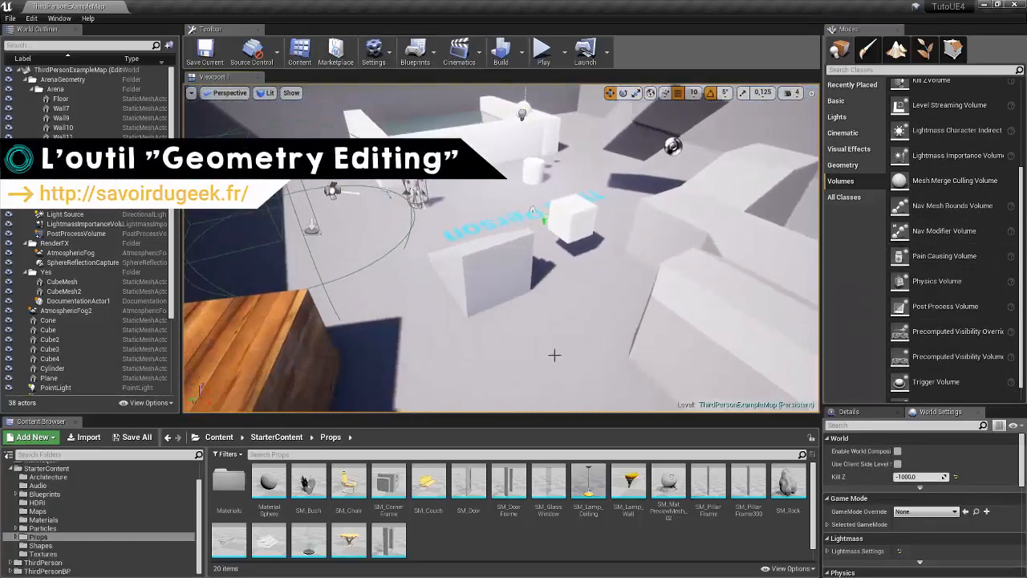
click(855, 164)
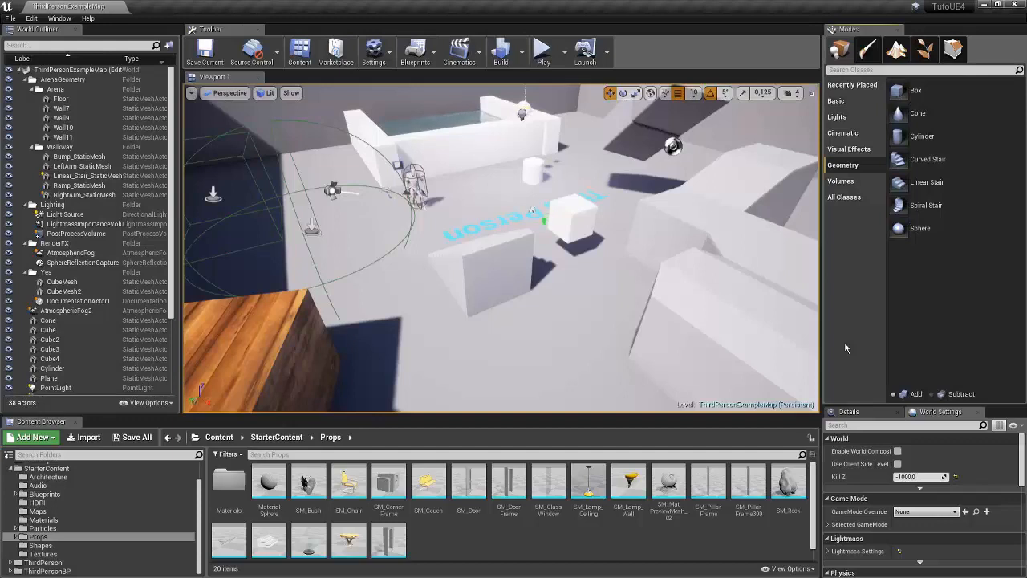
click(896, 397)
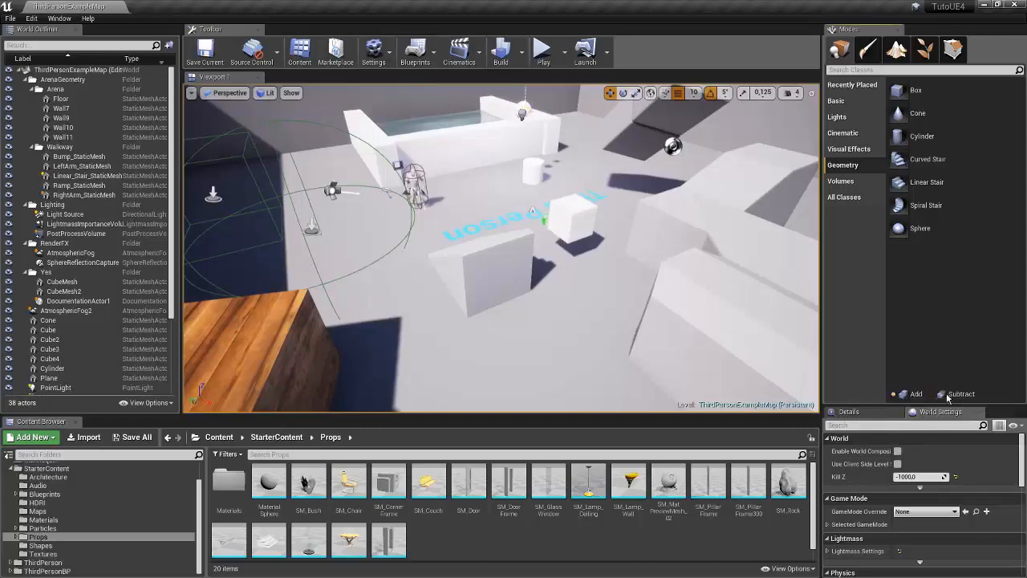
- Delete the arena's outer wall Wall10 to open up that side of the level
key(s)
right_drag(613, 312, 754, 362)
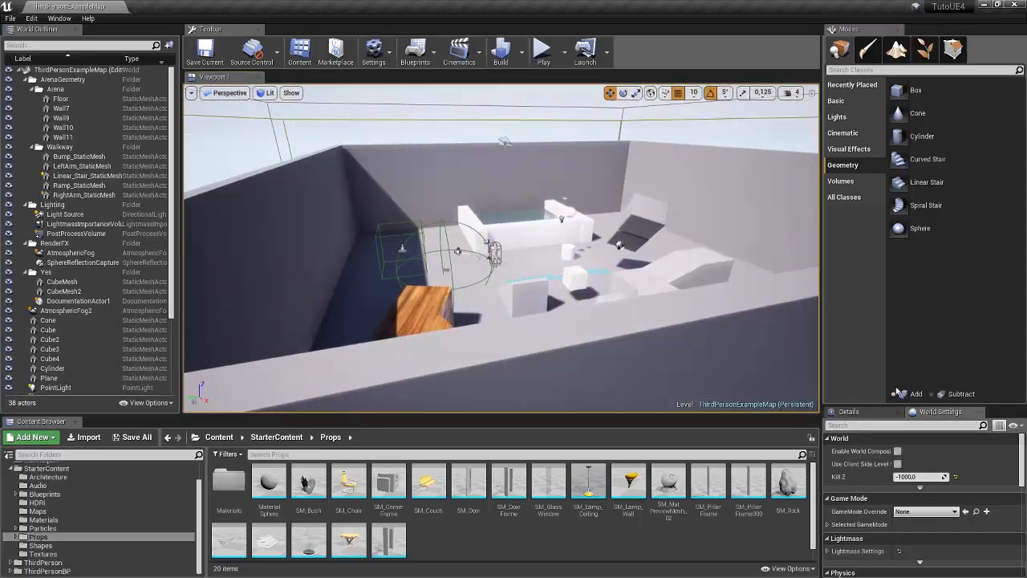
key(w)
mouse_move(625, 309)
right_down()
mouse_move(742, 349)
mouse_move(690, 381)
mouse_move(682, 325)
mouse_move(625, 312)
mouse_move(633, 327)
right_up()
key(s)
key(w)
key(s)
key(s)
key(d)
click(491, 295)
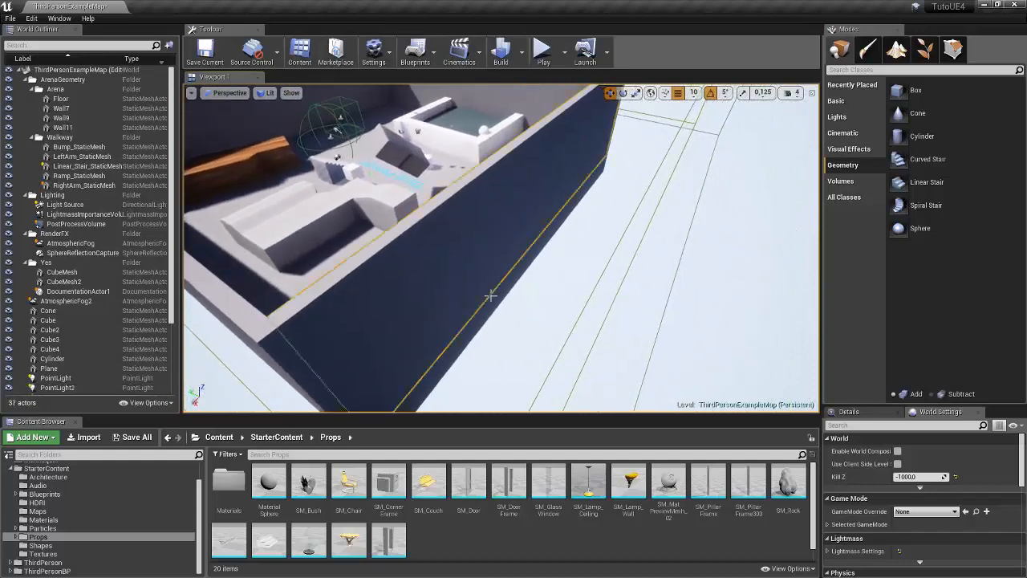
key(Delete)
- Stretch the arena floor along its Y axis so it extends past the removed wall, and return to the move tool
click(490, 296)
key(space)
key(space)
key(space)
key(space)
key(space)
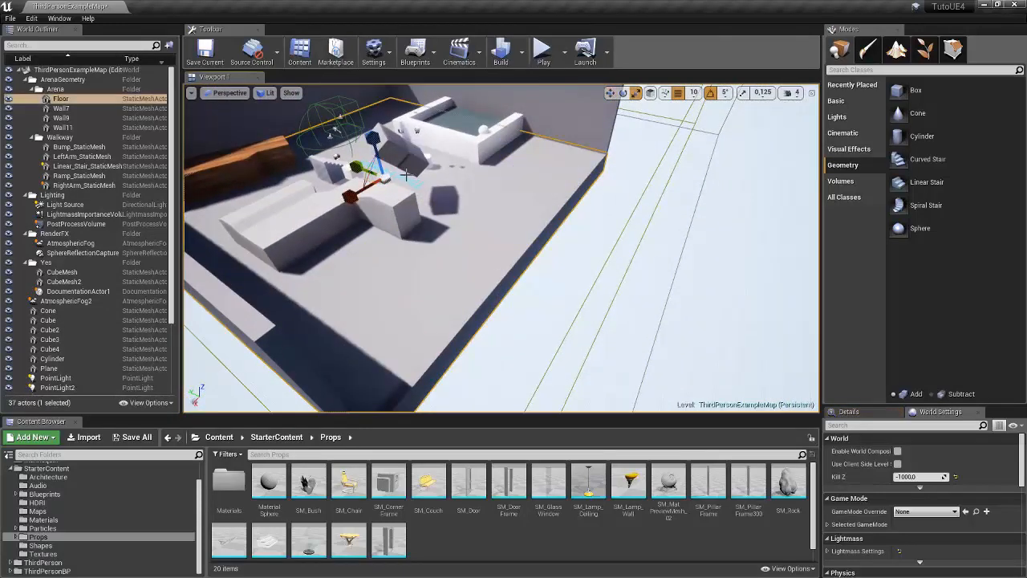
drag(356, 167, 339, 160)
right_drag(519, 219, 619, 226)
key(space)
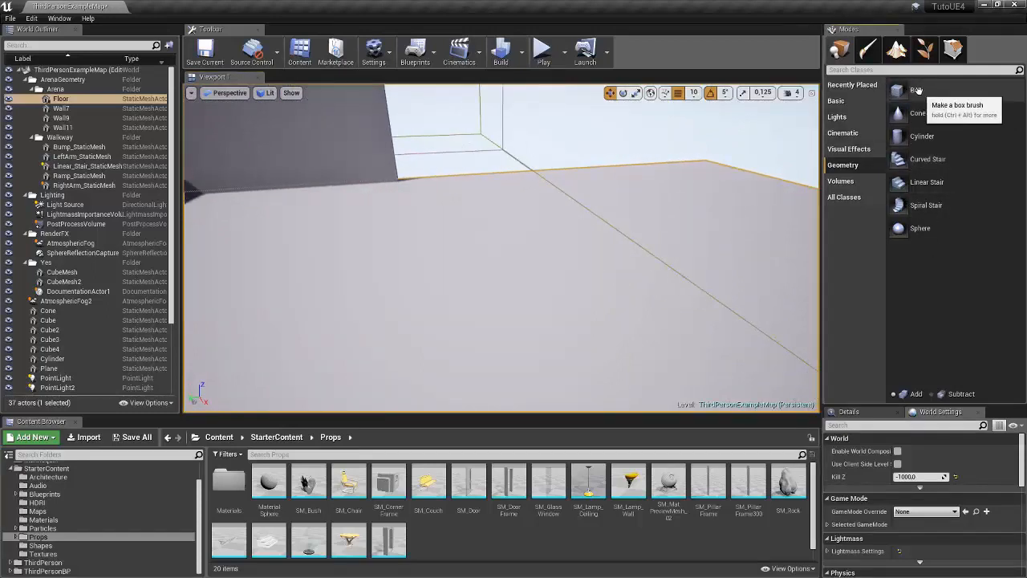
- Place an additive Box brush on the extended part of the floor
mouse_move(916, 90)
mouse_down()
mouse_move(521, 195)
mouse_move(429, 257)
mouse_move(431, 194)
mouse_up()
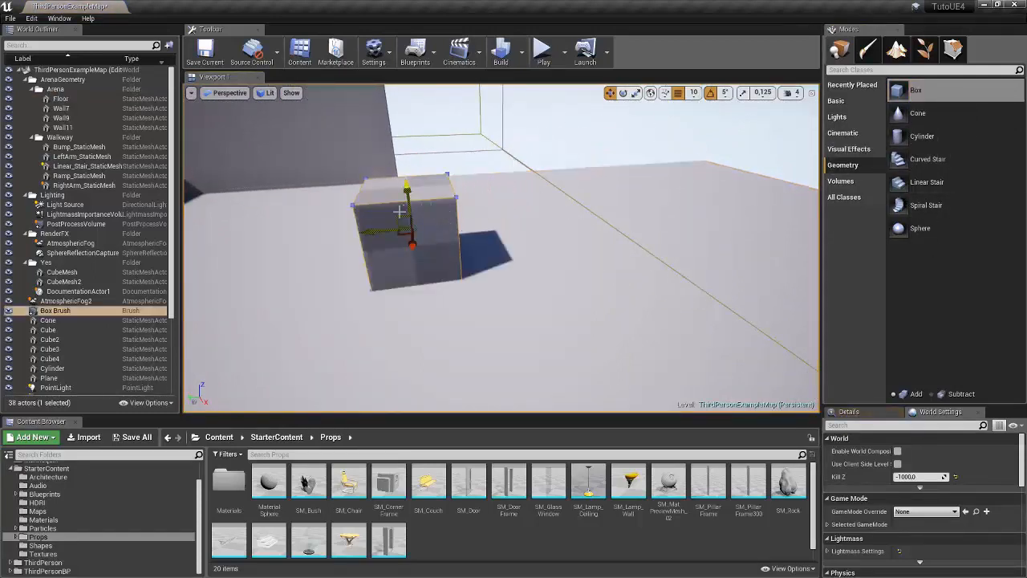
mouse_move(916, 90)
mouse_down()
mouse_move(742, 161)
mouse_move(542, 284)
mouse_move(966, 323)
mouse_move(863, 164)
mouse_up()
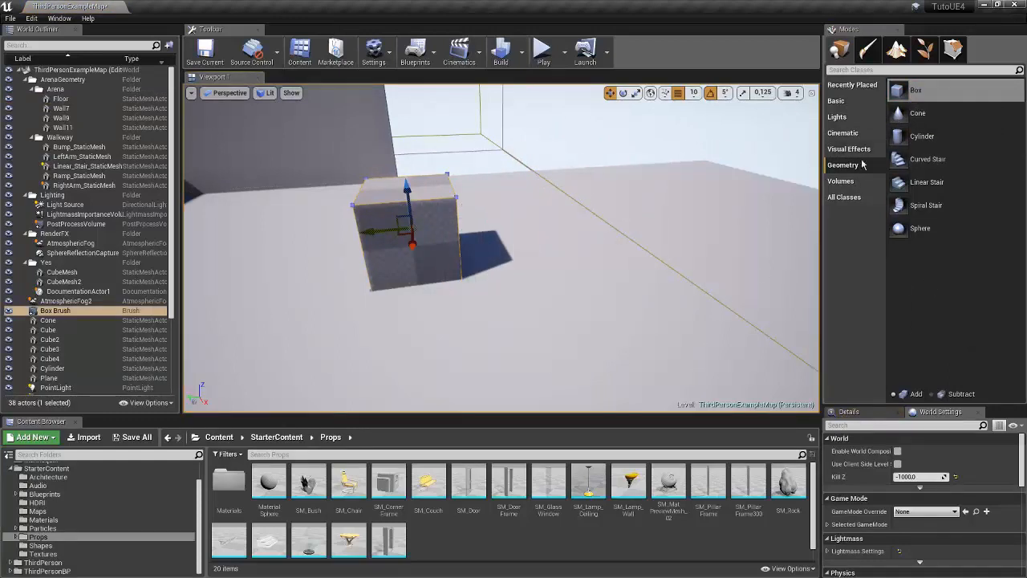
click(839, 101)
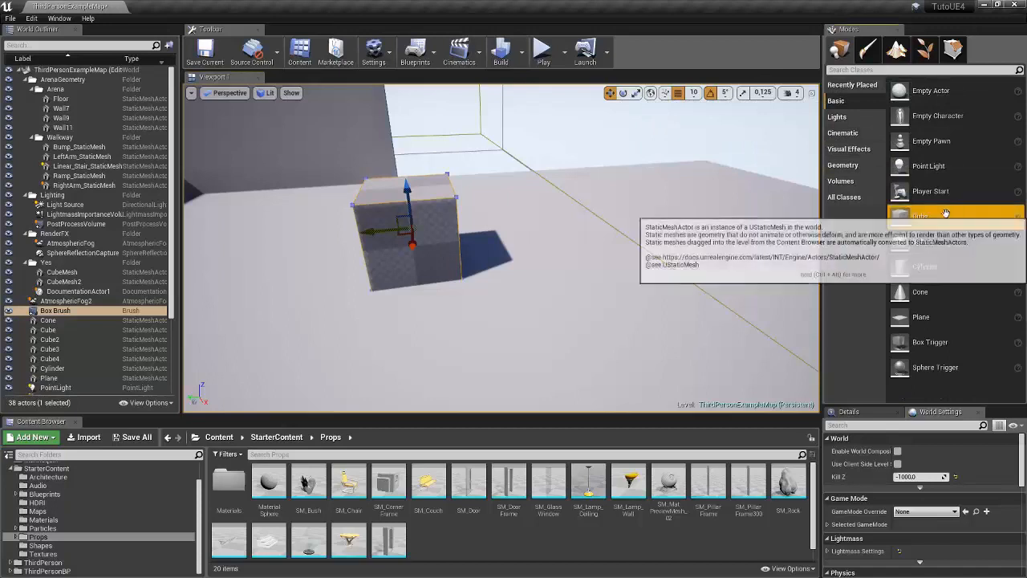
drag(923, 215, 922, 241)
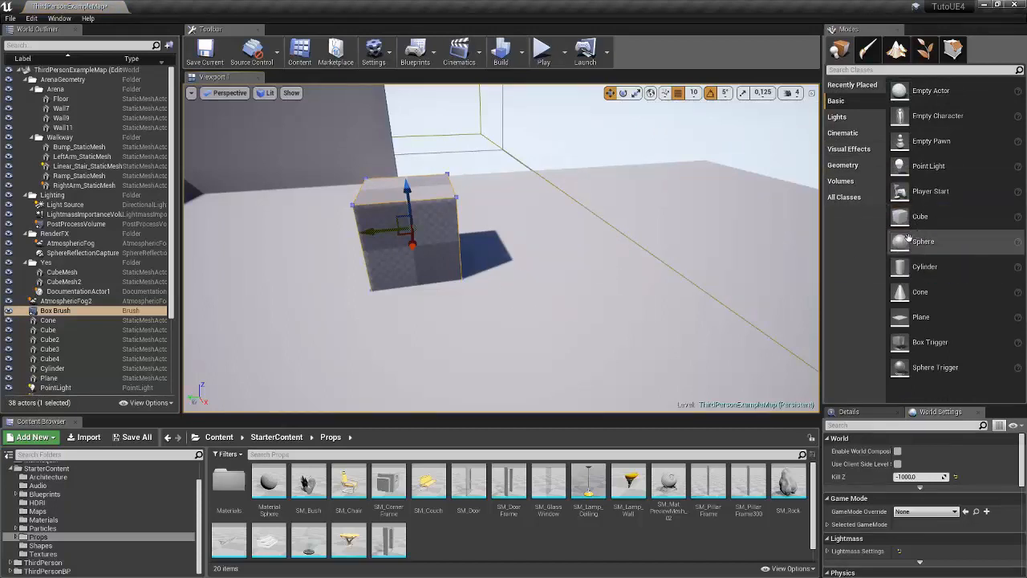
click(848, 197)
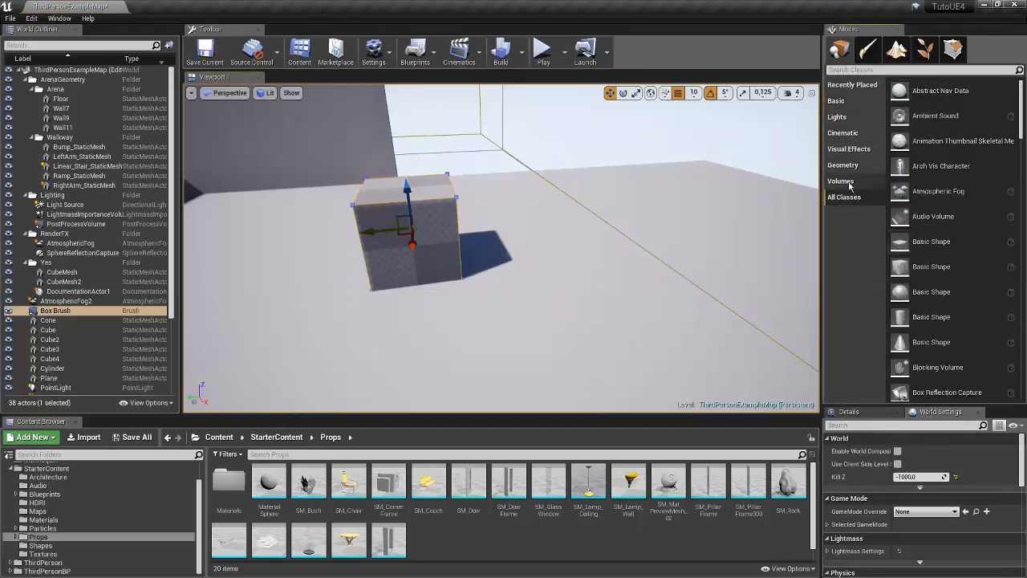
click(854, 166)
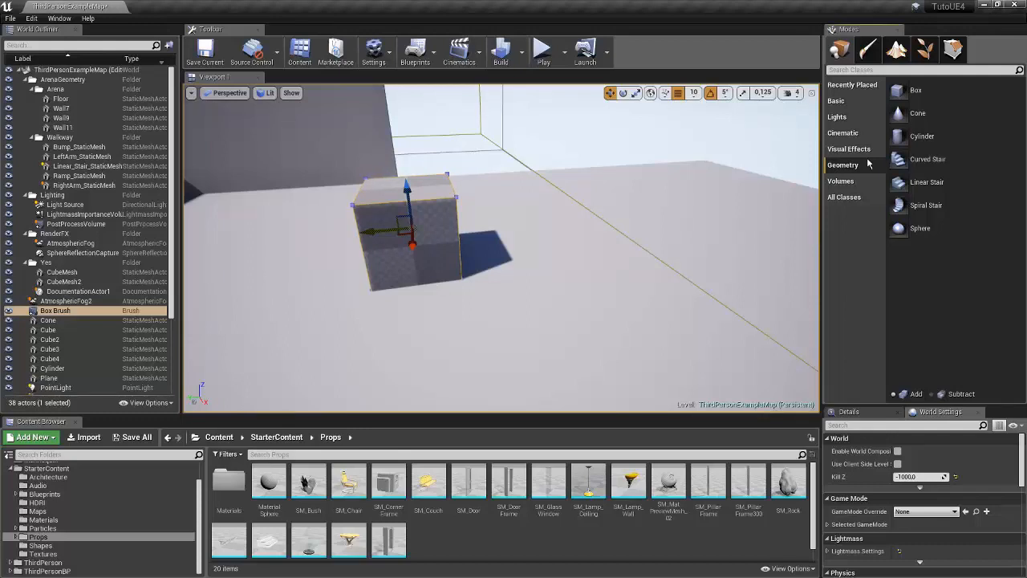
drag(588, 482, 625, 291)
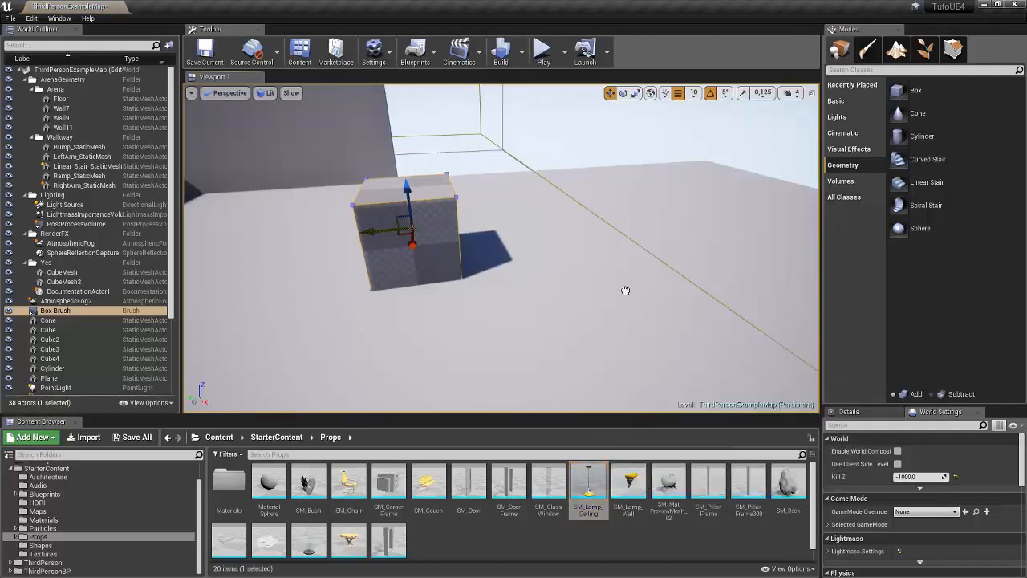
drag(590, 401, 587, 505)
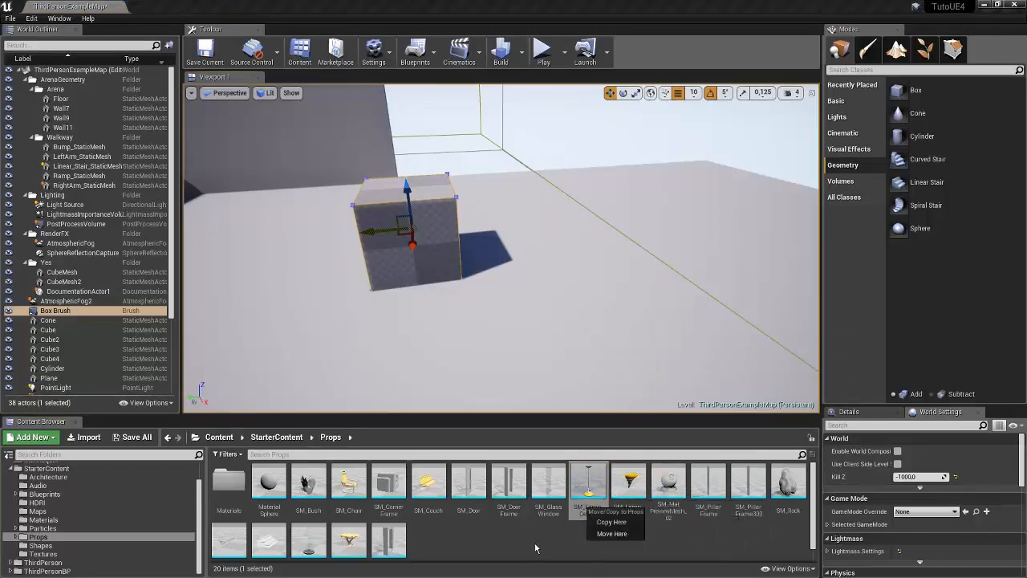
click(537, 548)
- Enlarge the properties area and show the details of the selected box brush instead of the world settings
mouse_move(495, 212)
right_down()
mouse_move(449, 207)
mouse_move(553, 210)
mouse_move(548, 236)
right_up()
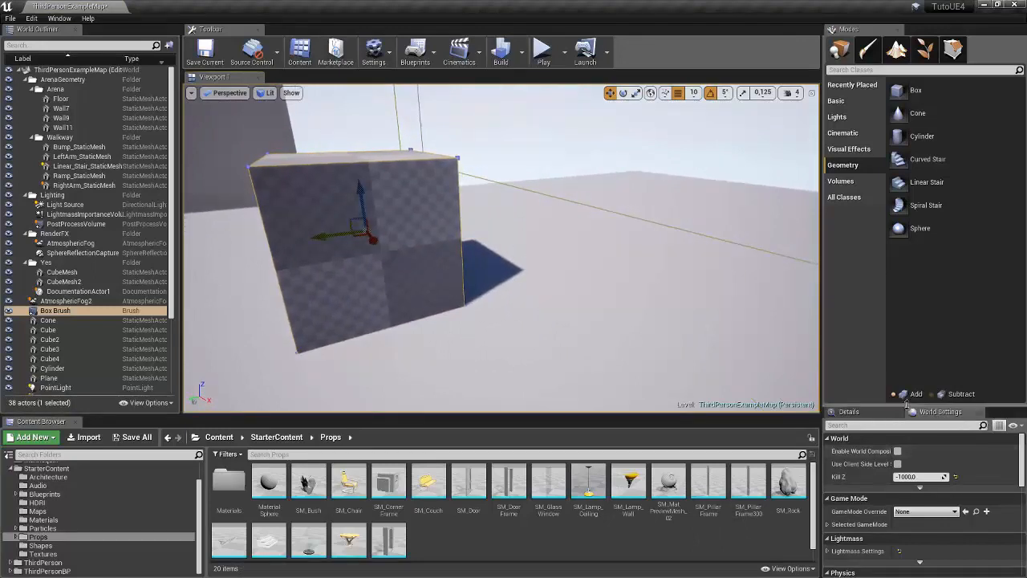
mouse_move(907, 405)
mouse_down()
mouse_move(873, 297)
mouse_move(873, 255)
mouse_up()
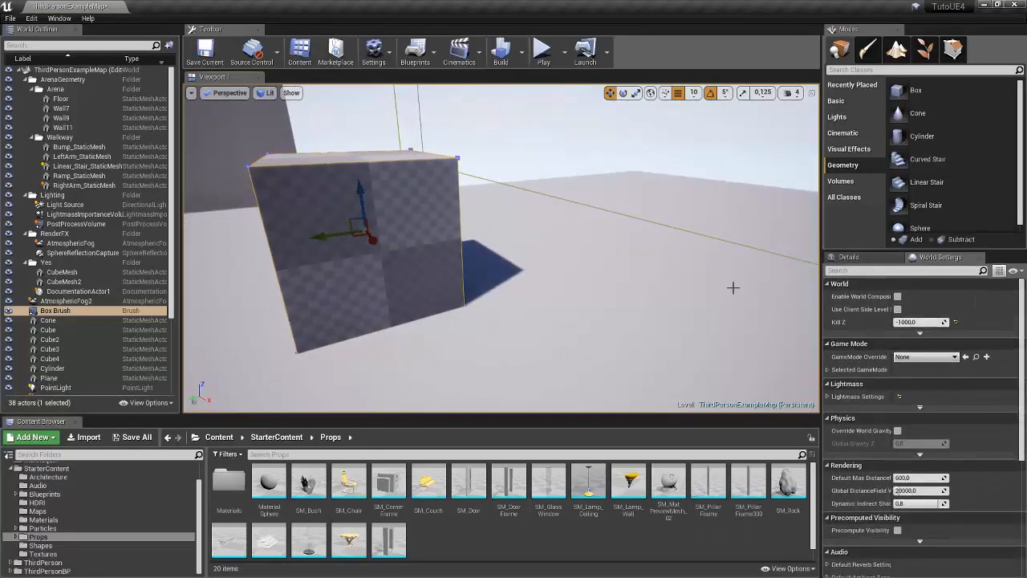
right_drag(733, 286, 692, 285)
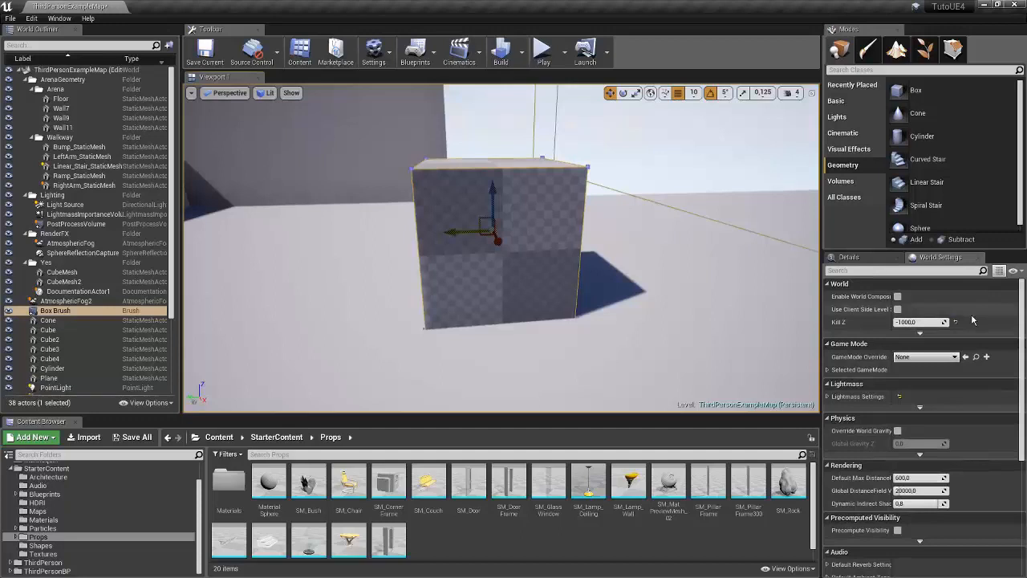
click(827, 397)
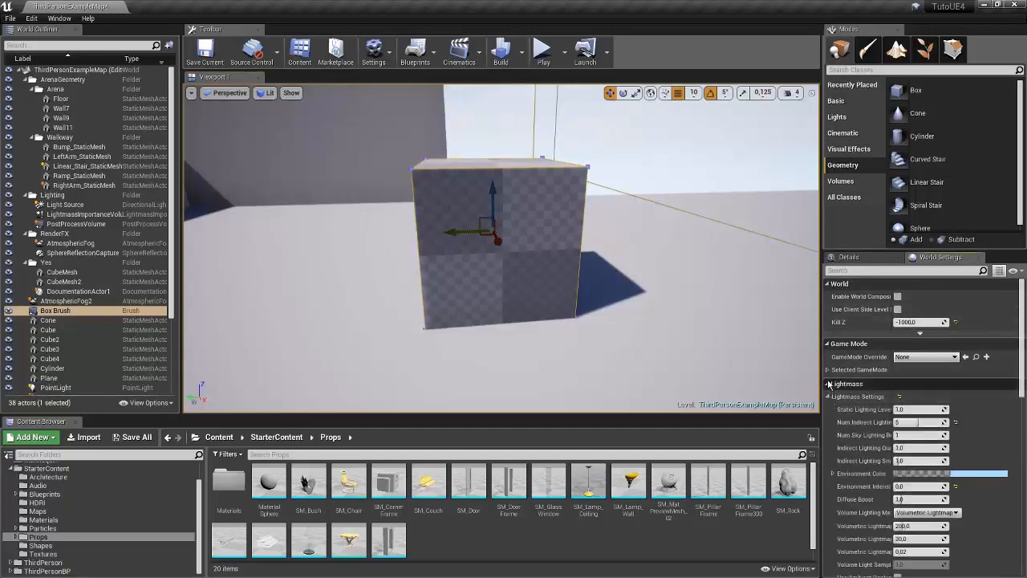
click(827, 369)
click(827, 370)
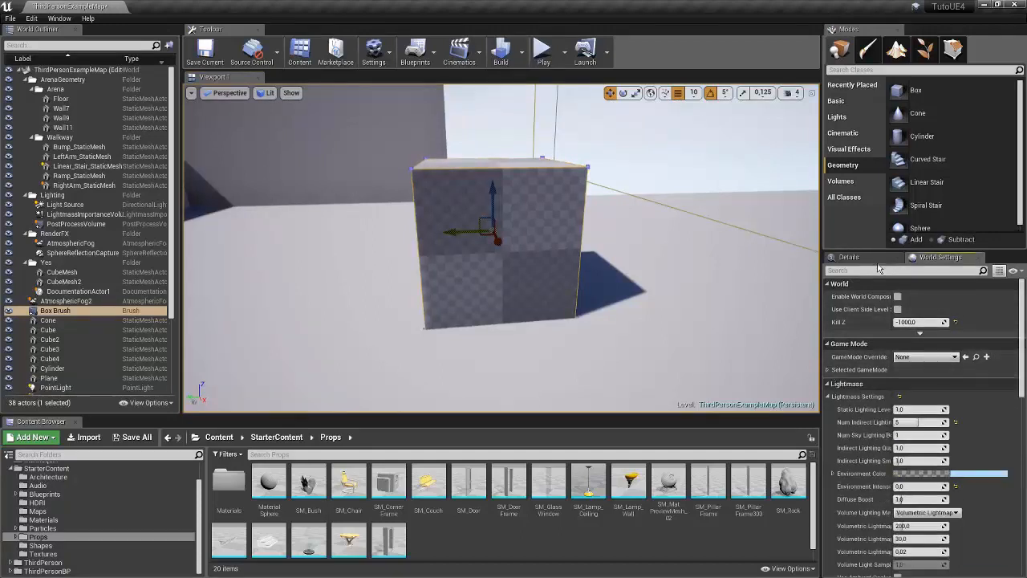
click(873, 257)
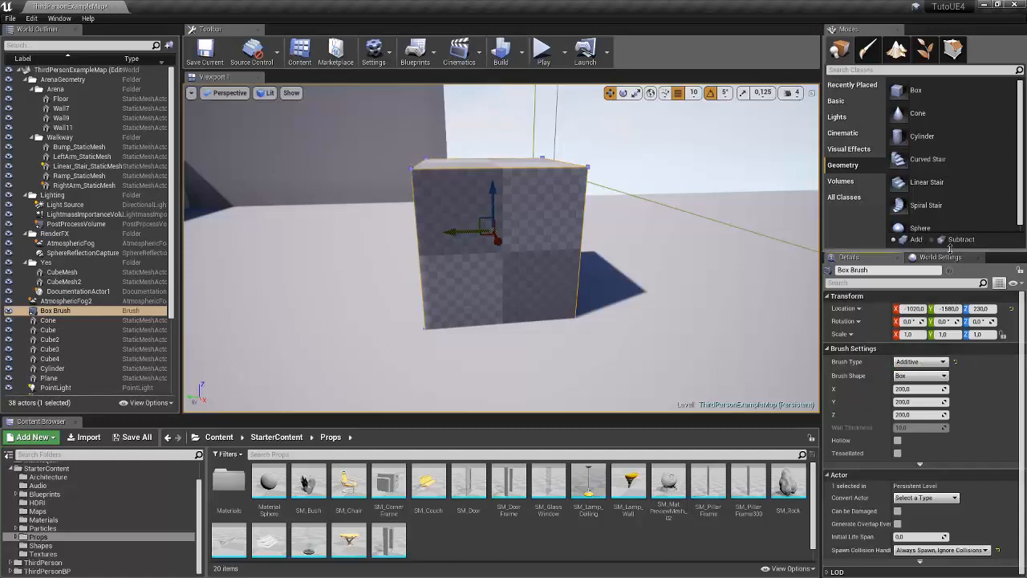
- Set the box brush's dimensions to X 500, Y 500 and Z 1000, keeping the Box shape
click(916, 375)
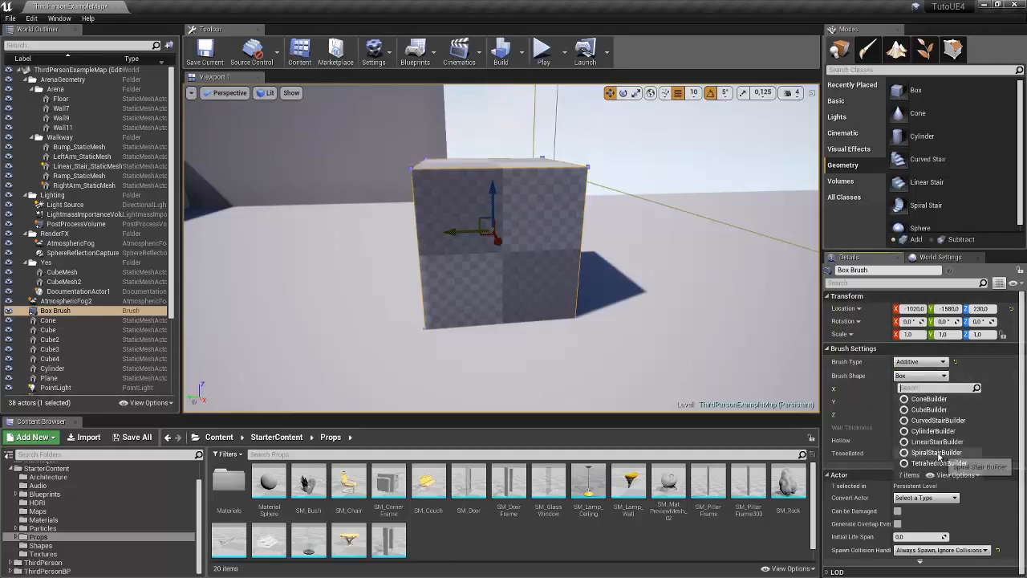
click(929, 410)
click(902, 388)
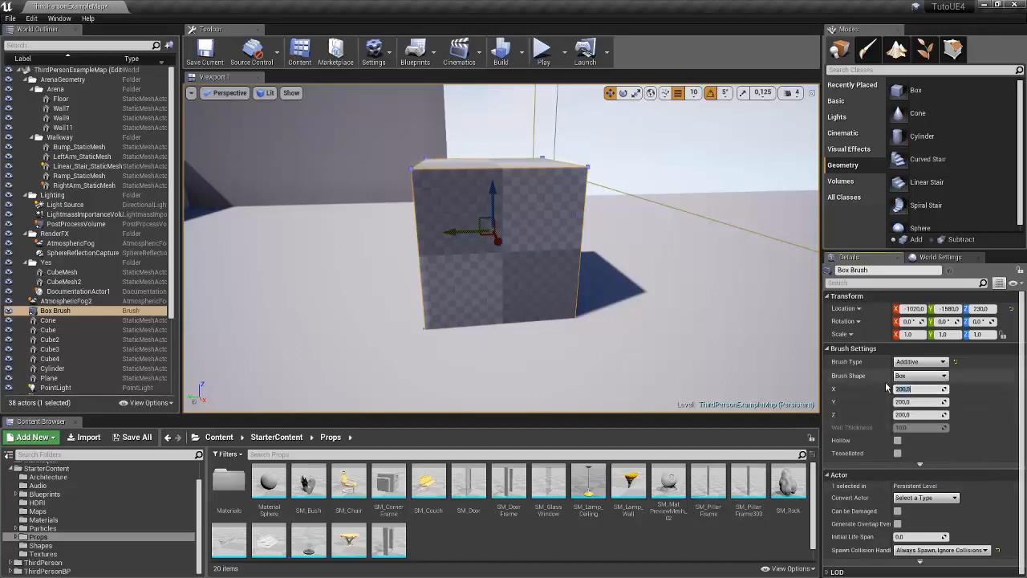
text(500)
key(Tab)
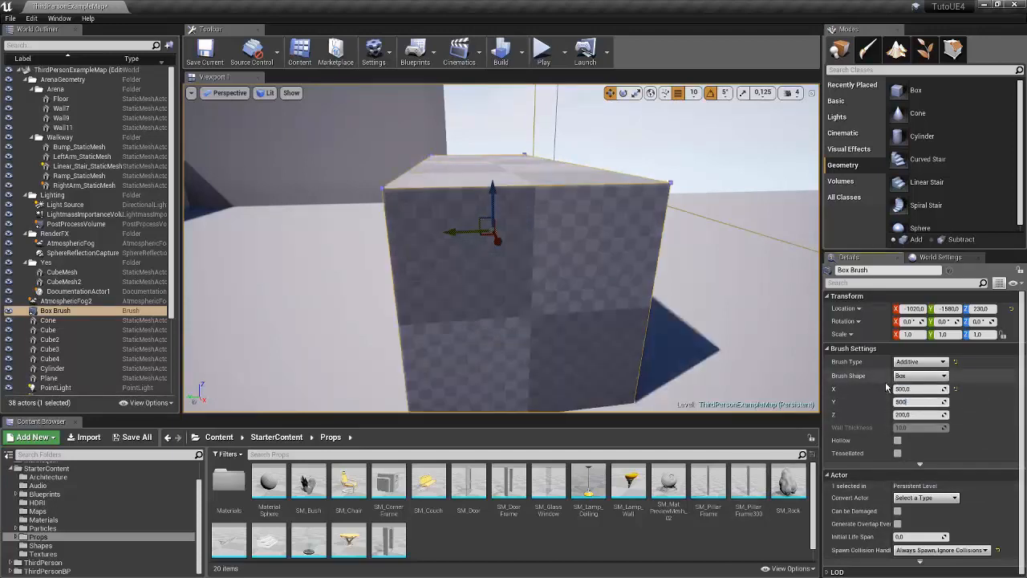
text(500)
key(Tab)
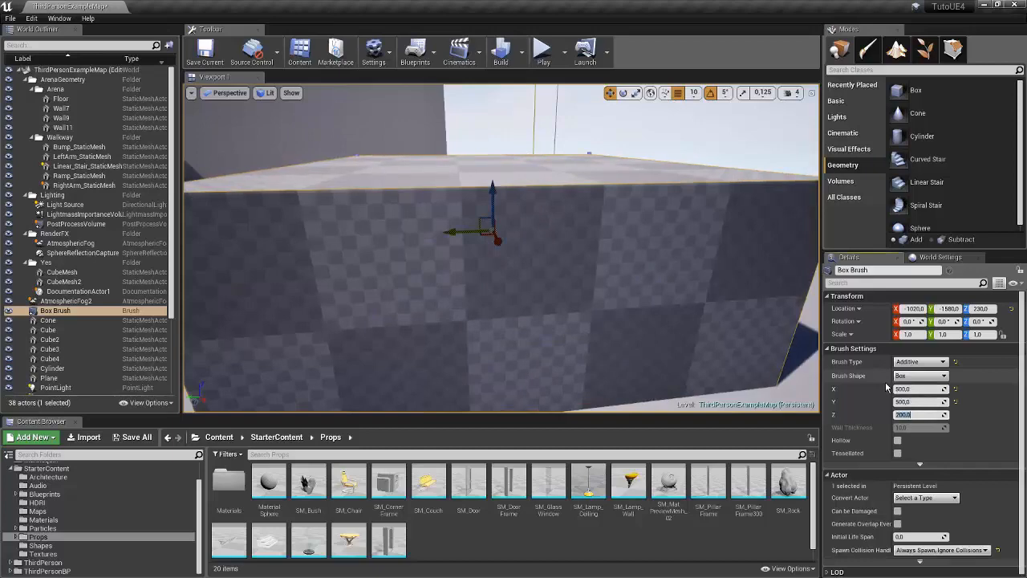
key(Return)
- Switch to Geometry Editing mode for the selected box brush
key(s)
mouse_move(706, 304)
right_down()
mouse_move(682, 296)
mouse_move(722, 273)
mouse_move(610, 273)
mouse_move(629, 295)
mouse_move(666, 281)
mouse_move(562, 234)
right_up()
key(d)
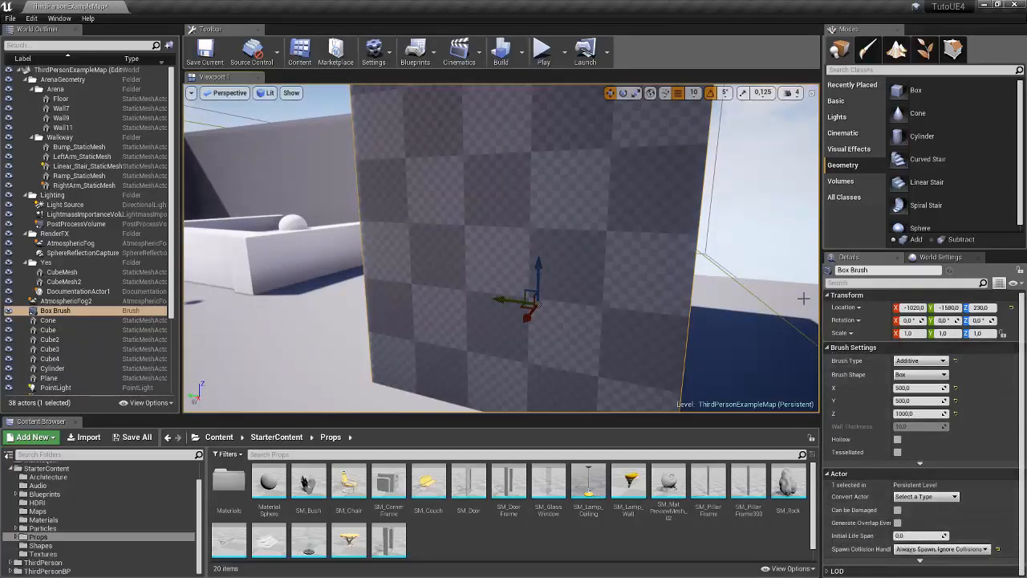
mouse_move(656, 300)
right_down()
mouse_move(553, 295)
mouse_move(634, 303)
mouse_move(650, 377)
mouse_move(586, 401)
mouse_move(596, 408)
right_up()
scroll(578, 176, up, 5)
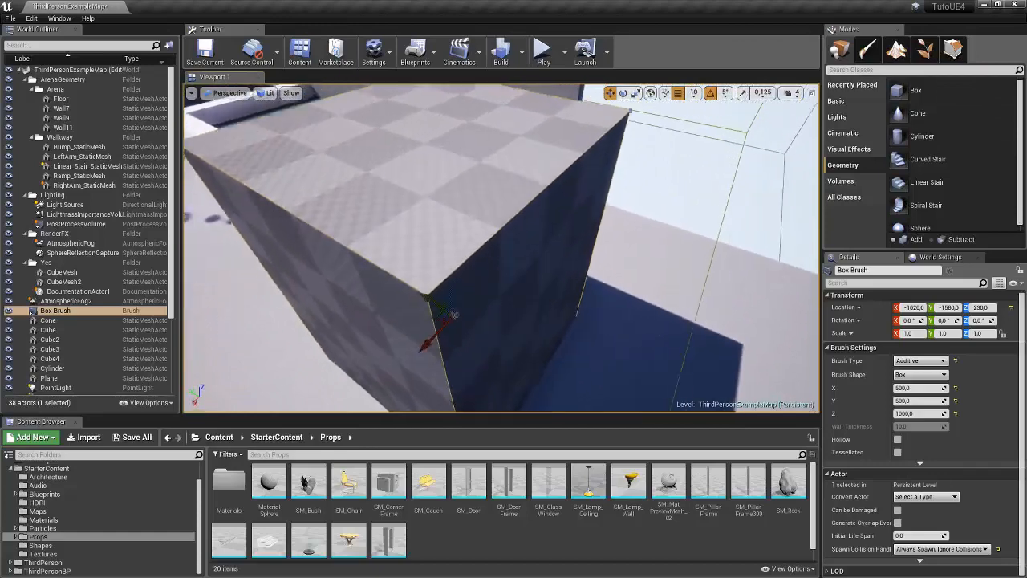
click(953, 49)
right_drag(522, 174, 513, 209)
mouse_move(529, 302)
right_down()
mouse_move(610, 299)
mouse_move(529, 302)
right_up()
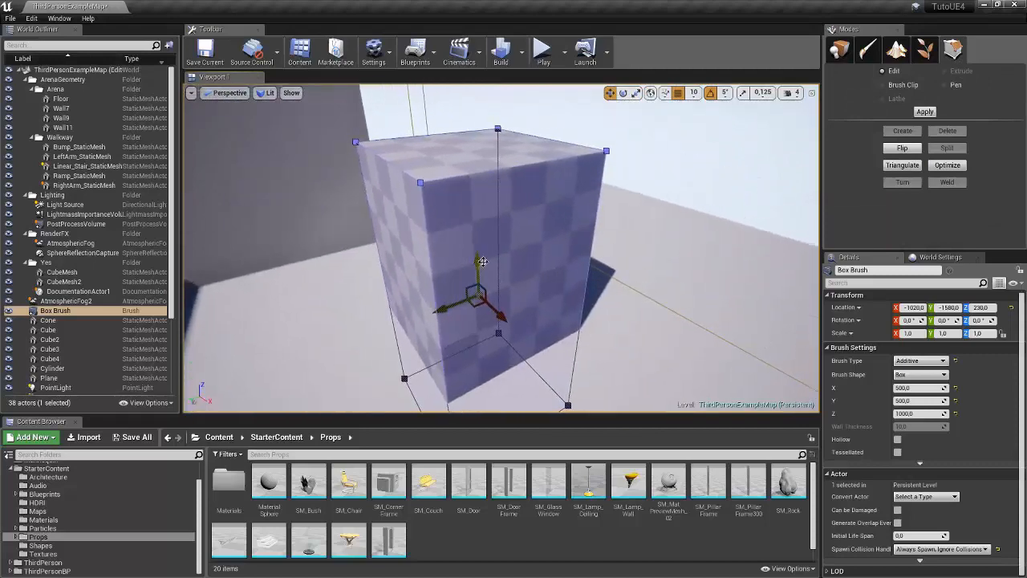
- Raise the whole box brush vertically to a Z location of 460
right_drag(480, 268, 487, 263)
drag(479, 268, 479, 204)
mouse_move(479, 204)
right_down()
mouse_move(381, 193)
mouse_move(372, 222)
right_up()
right_drag(529, 183, 529, 183)
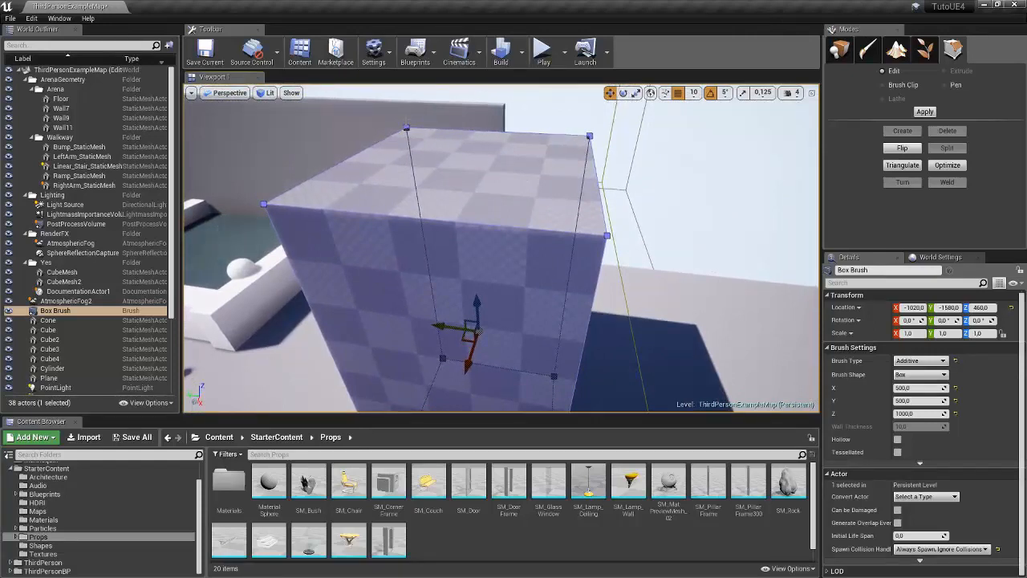
- Try selecting the box brush's components in turn: a top corner vertex, a side face and a top edge
click(405, 127)
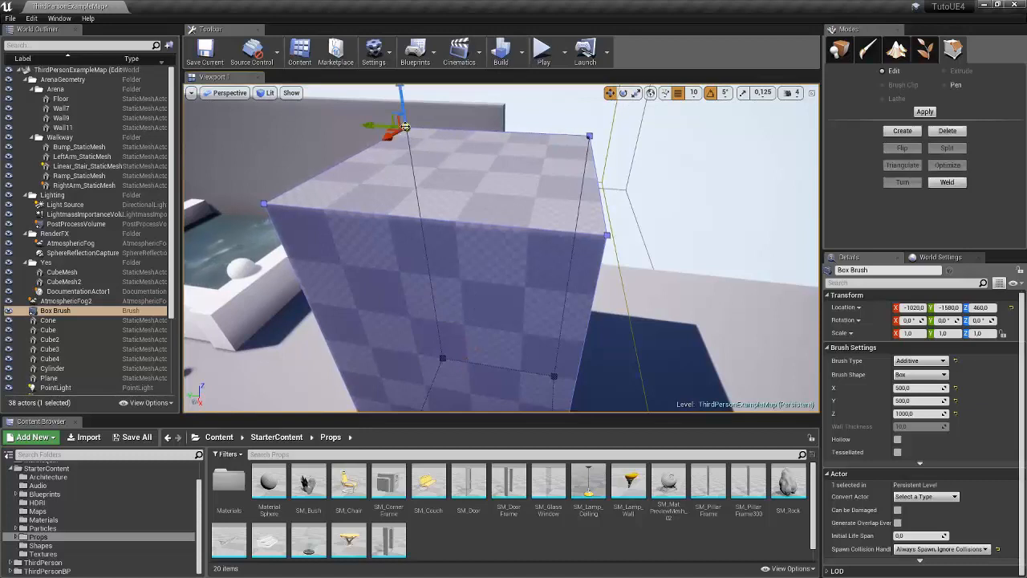
click(460, 235)
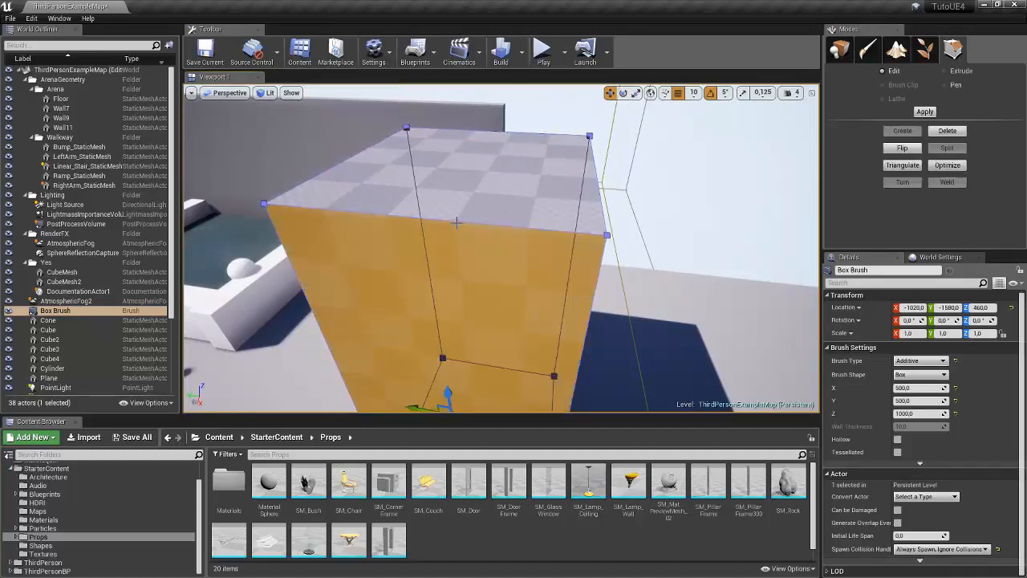
click(455, 219)
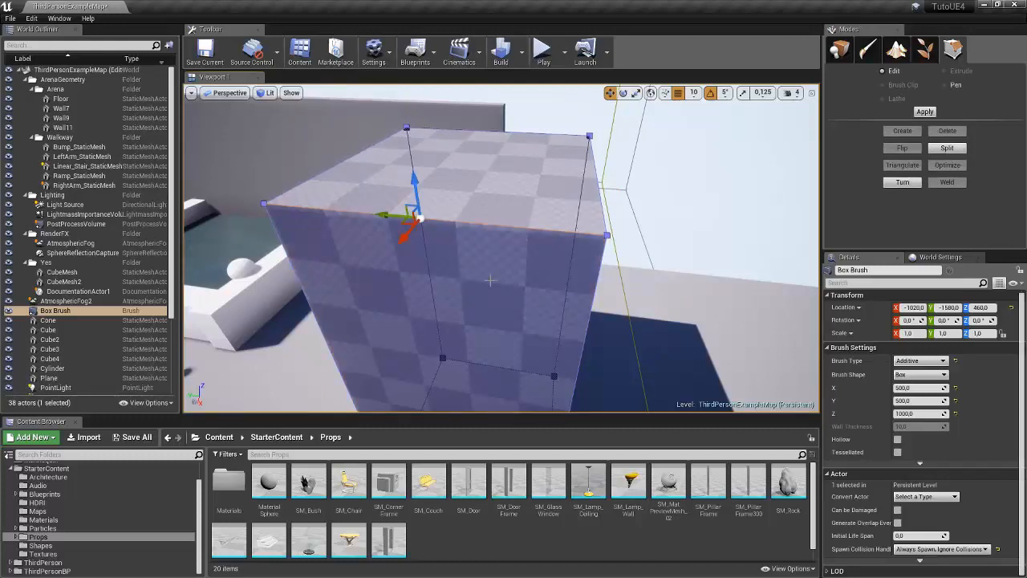
click(493, 306)
- Select the box brush's top face and move it upward to make the box taller
click(557, 178)
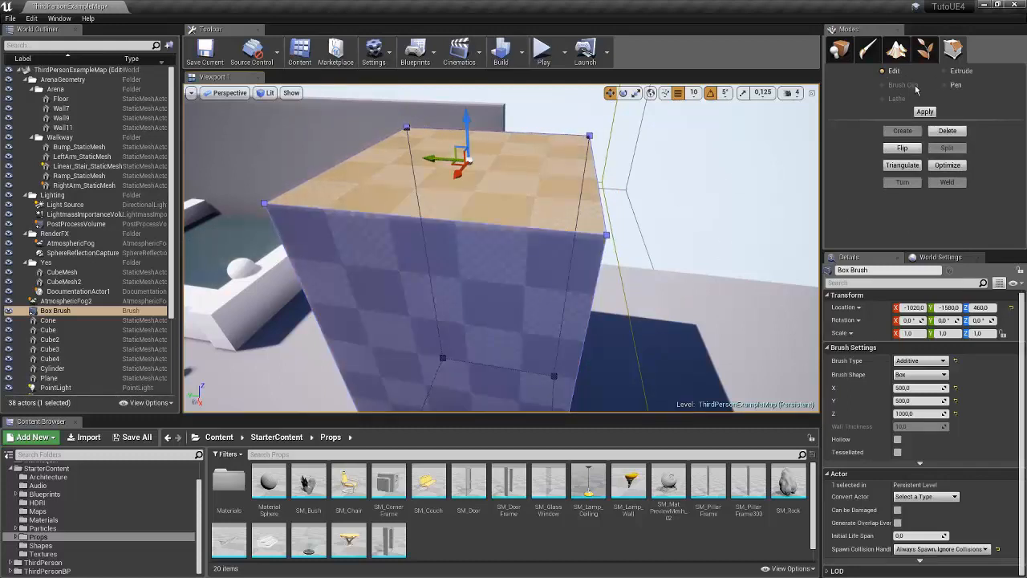
mouse_move(610, 128)
right_down()
mouse_move(562, 132)
mouse_move(622, 125)
mouse_move(611, 127)
right_up()
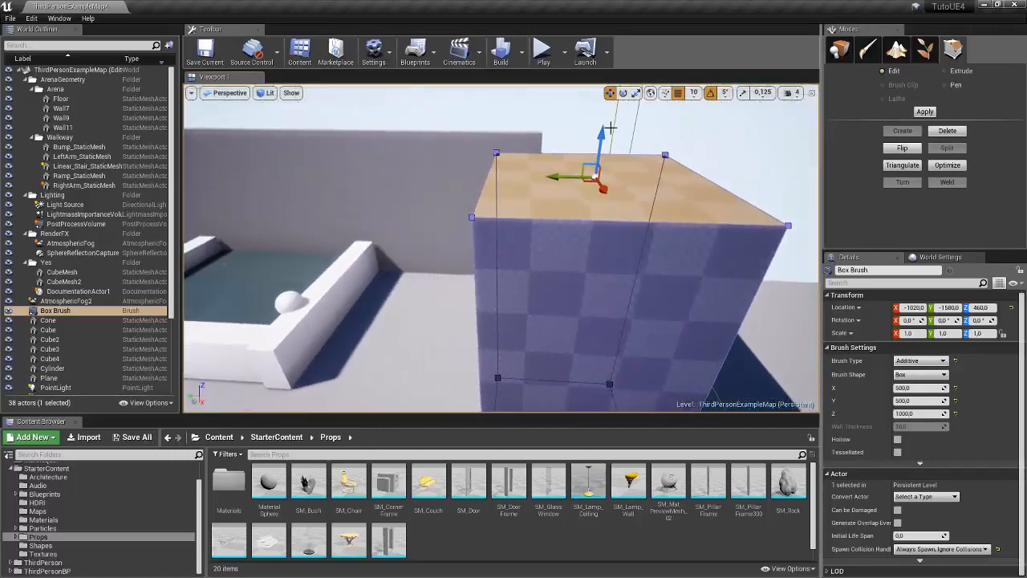
drag(604, 131, 613, 85)
key(d)
right_drag(619, 182, 628, 151)
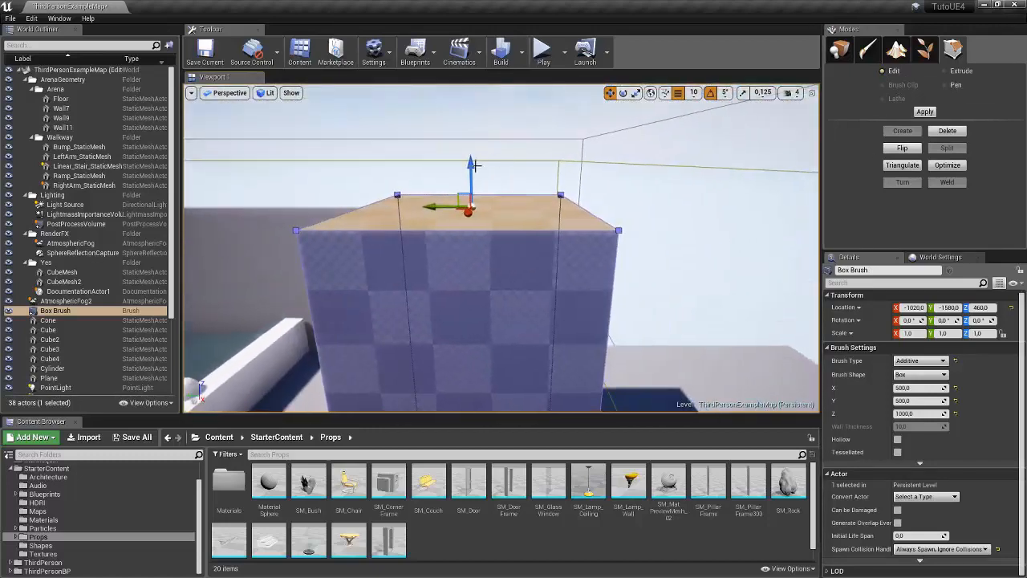
- Lower the selected top face of the box brush to make the box shorter
drag(476, 166, 475, 214)
right_drag(515, 297, 519, 322)
key(d)
key(s)
- Select one side face of the box brush and move it horizontally to change the box's width
click(514, 297)
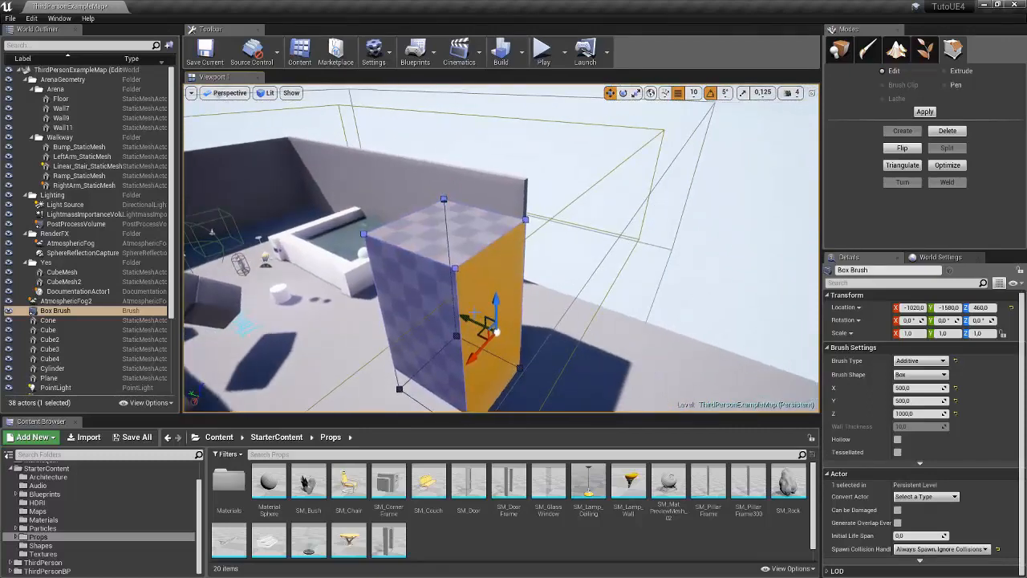
drag(473, 321, 577, 361)
mouse_move(577, 361)
right_down()
mouse_move(641, 359)
mouse_move(553, 353)
mouse_move(524, 286)
right_up()
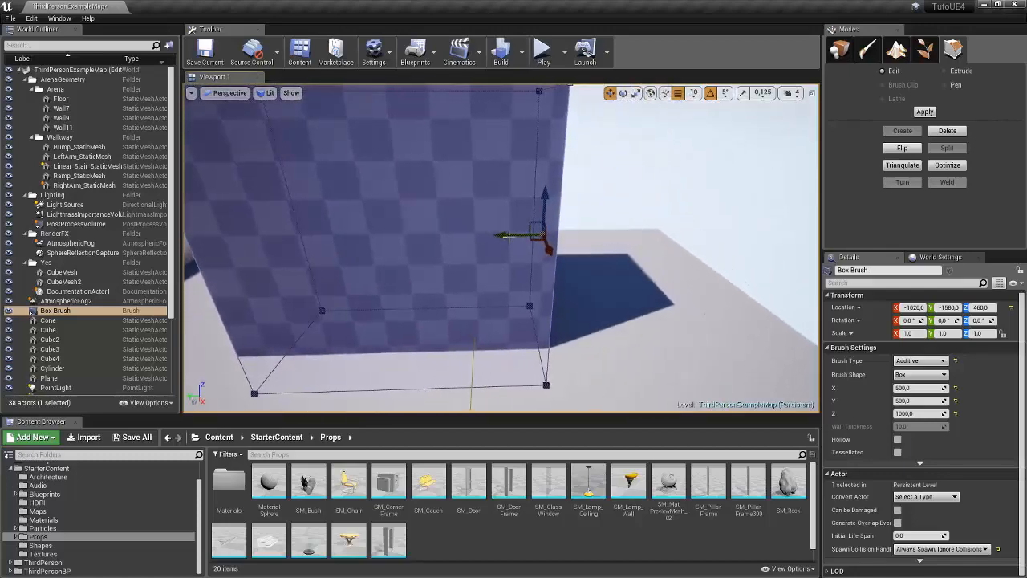
mouse_move(509, 236)
right_down()
mouse_move(449, 234)
mouse_move(501, 239)
right_up()
right_drag(569, 246, 567, 246)
drag(590, 235, 570, 233)
right_drag(570, 232, 589, 305)
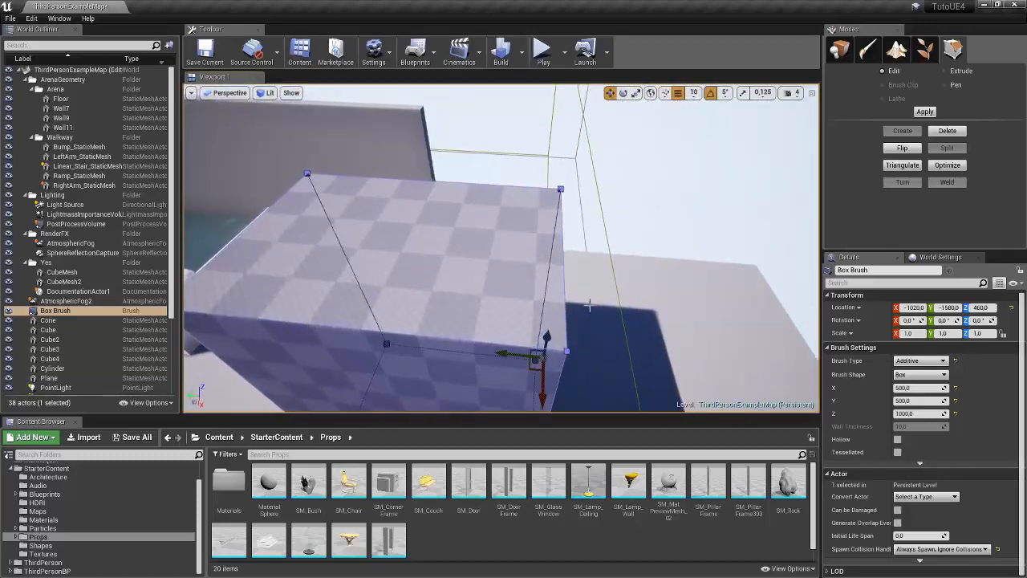
- Try raising a single top corner vertex of the box brush and undo the move
click(560, 192)
mouse_move(560, 193)
right_down()
mouse_move(552, 181)
mouse_move(544, 194)
right_up()
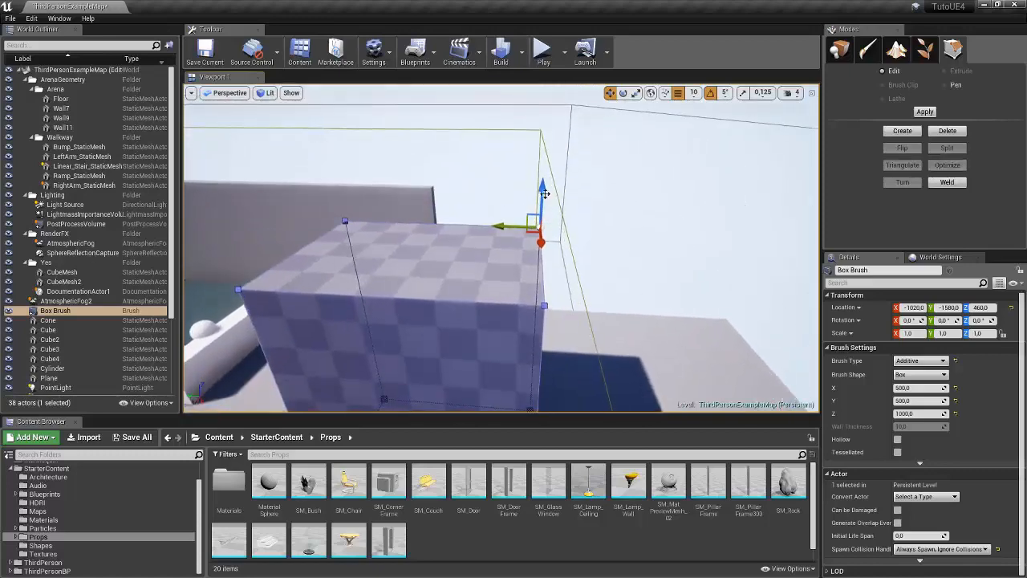
drag(562, 102, 562, 100)
right_drag(550, 197, 507, 201)
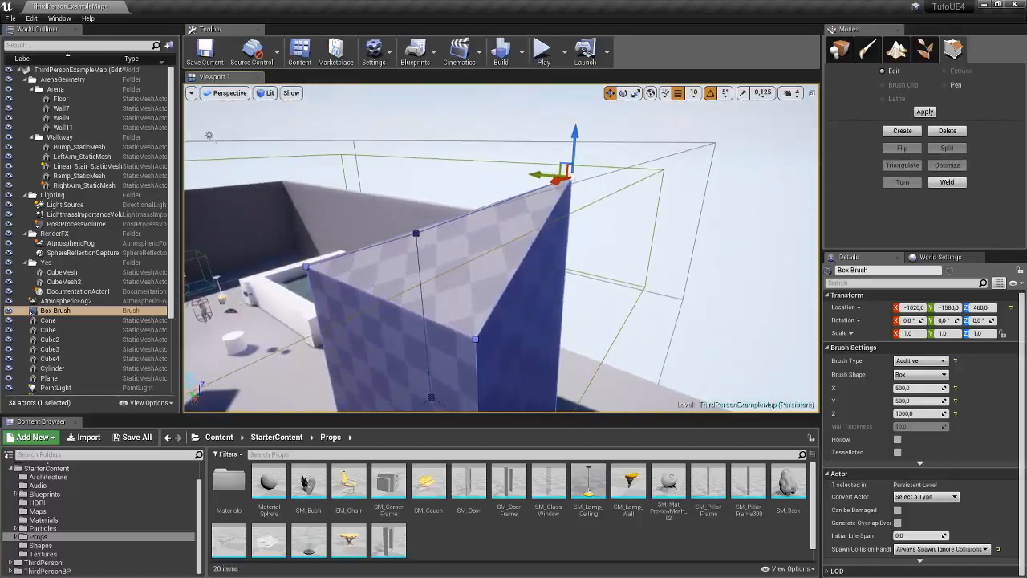
key(ctrl+z)
right_drag(499, 251, 612, 270)
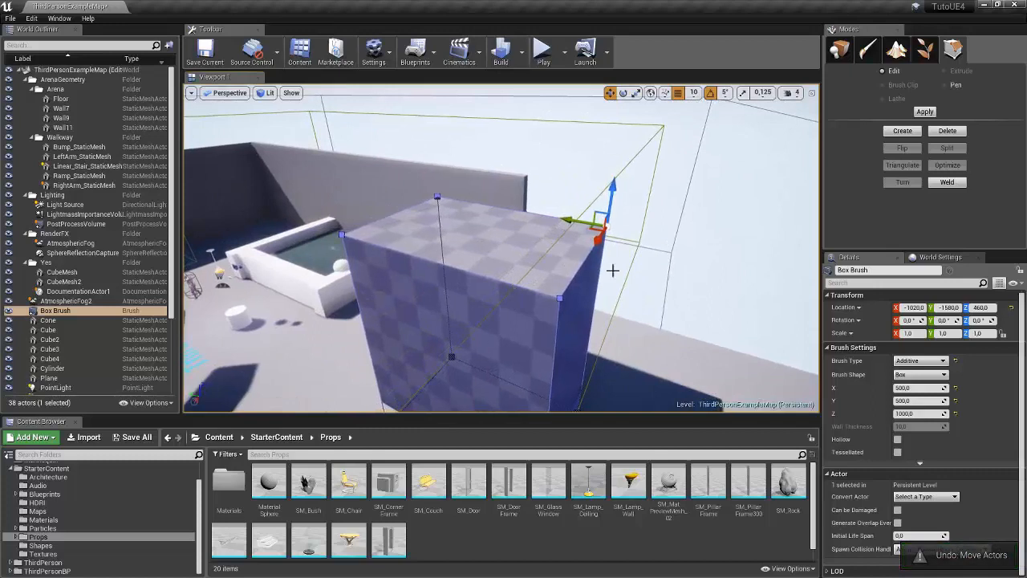
- Select one top edge of the box brush and raise it to slope the top face
click(584, 261)
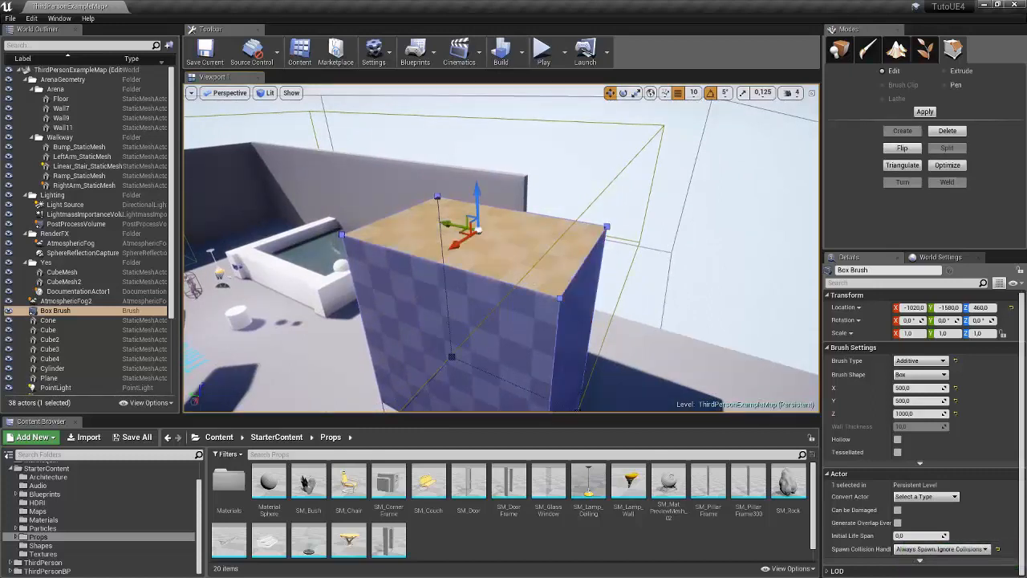
mouse_move(594, 243)
right_down()
mouse_move(610, 193)
mouse_move(547, 194)
right_up()
click(607, 196)
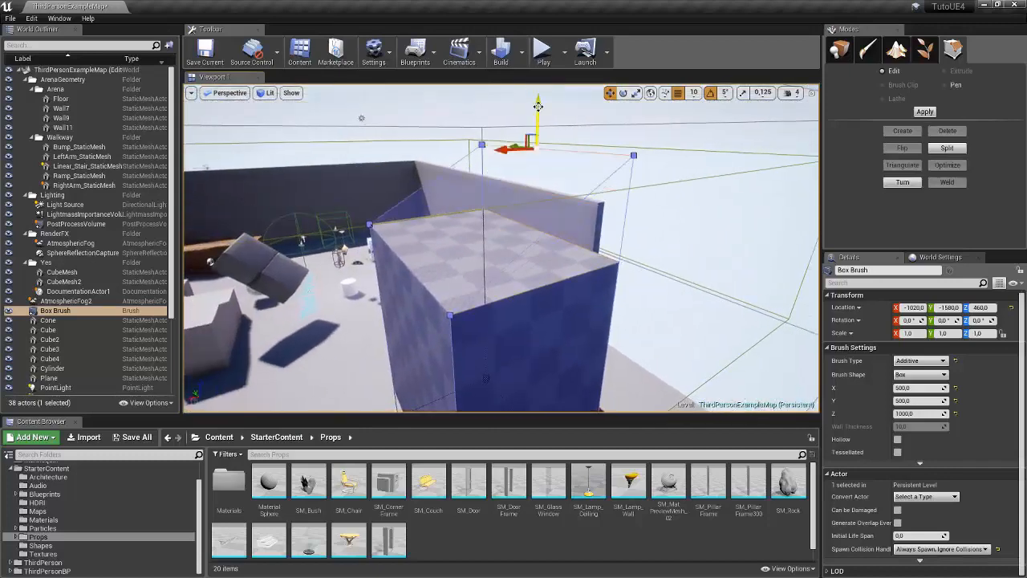
drag(538, 107, 538, 104)
mouse_move(538, 104)
right_down()
mouse_move(481, 120)
mouse_move(491, 101)
right_up()
mouse_move(517, 184)
right_down()
mouse_move(570, 186)
mouse_move(517, 184)
mouse_move(561, 173)
mouse_move(529, 176)
mouse_move(481, 200)
mouse_move(457, 184)
mouse_move(481, 181)
mouse_move(458, 183)
mouse_move(462, 201)
mouse_move(497, 208)
mouse_move(530, 178)
right_up()
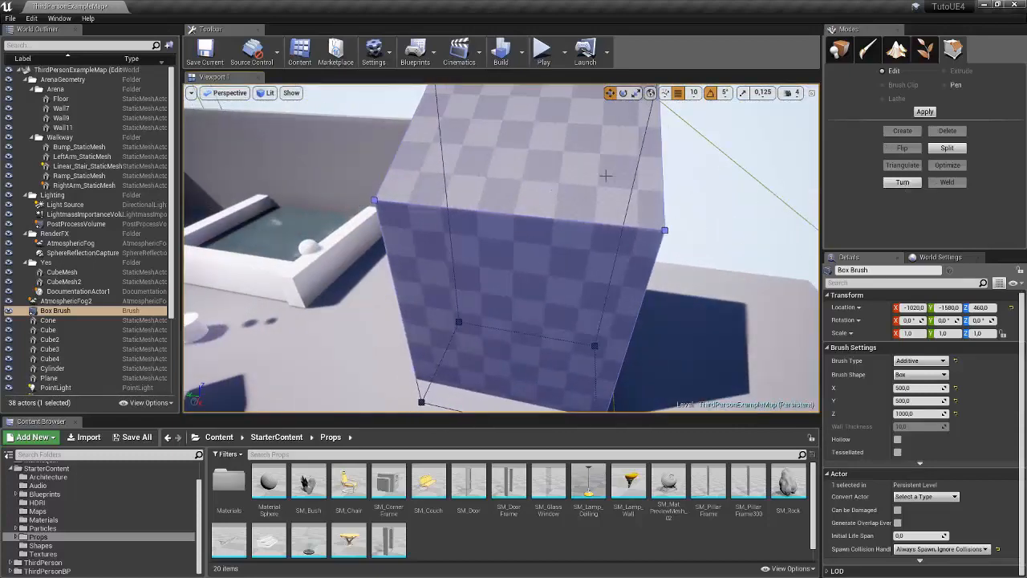
mouse_move(606, 176)
right_down()
mouse_move(593, 152)
mouse_move(546, 163)
right_up()
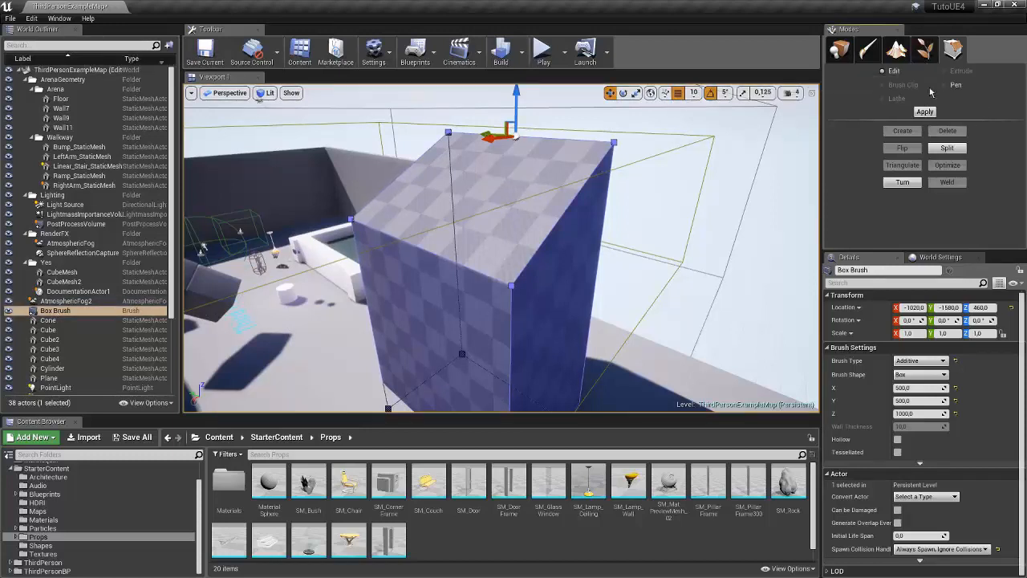
- Extrude the sloped top face of the box brush outward using the Extrude mode
click(556, 214)
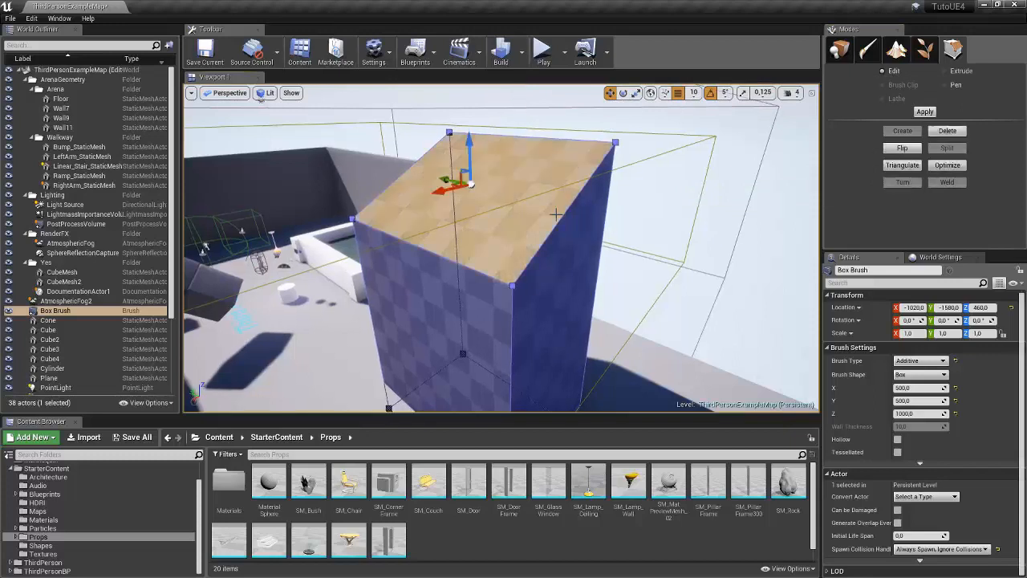
click(953, 72)
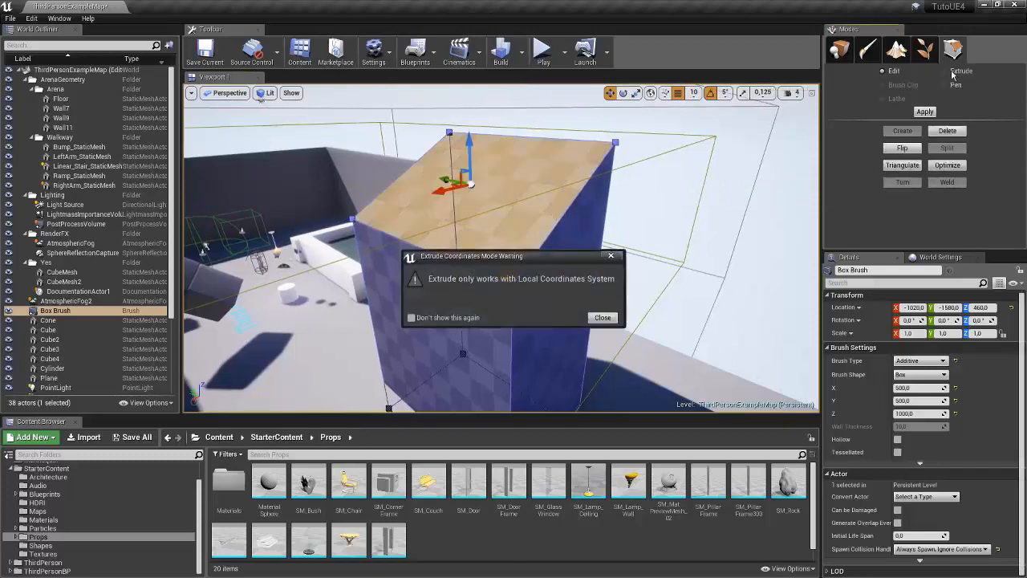
click(602, 318)
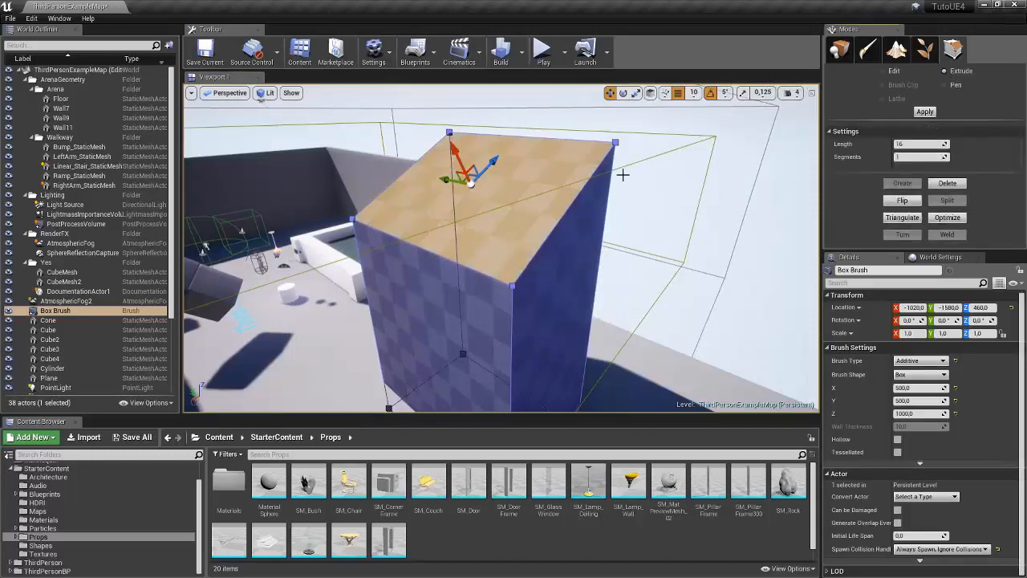
right_drag(622, 175, 589, 149)
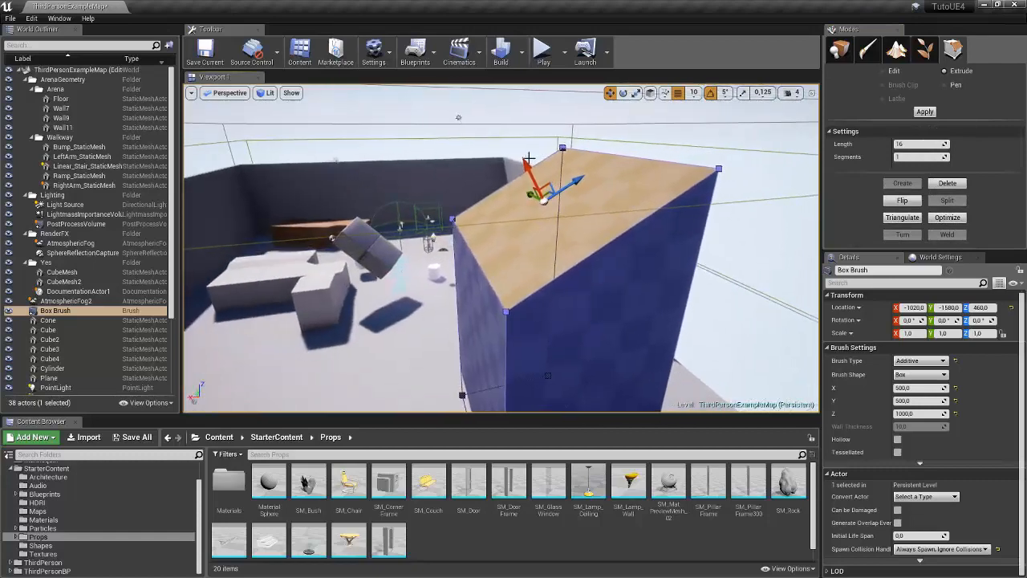
drag(521, 157, 438, 96)
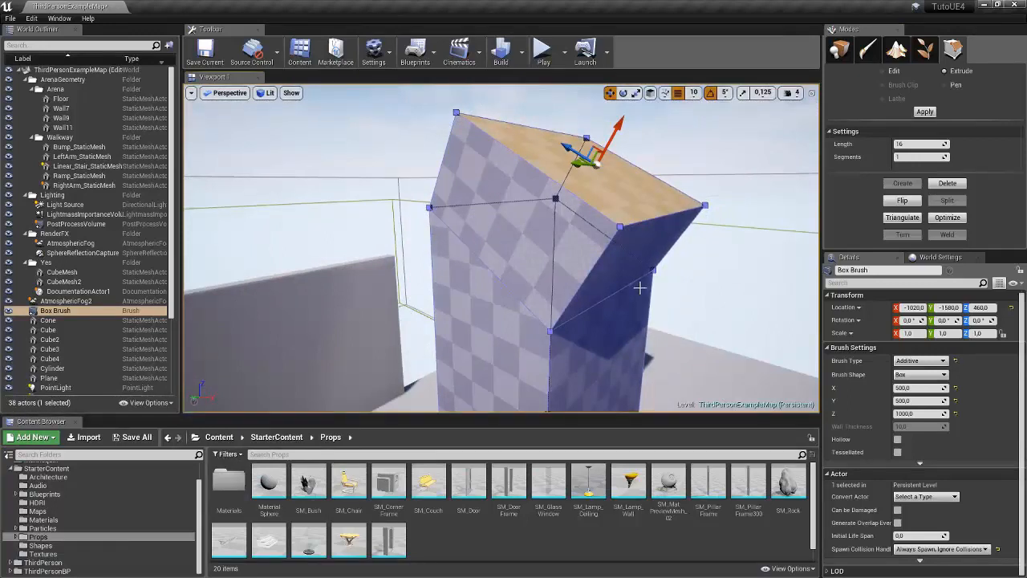
right_drag(639, 287, 662, 268)
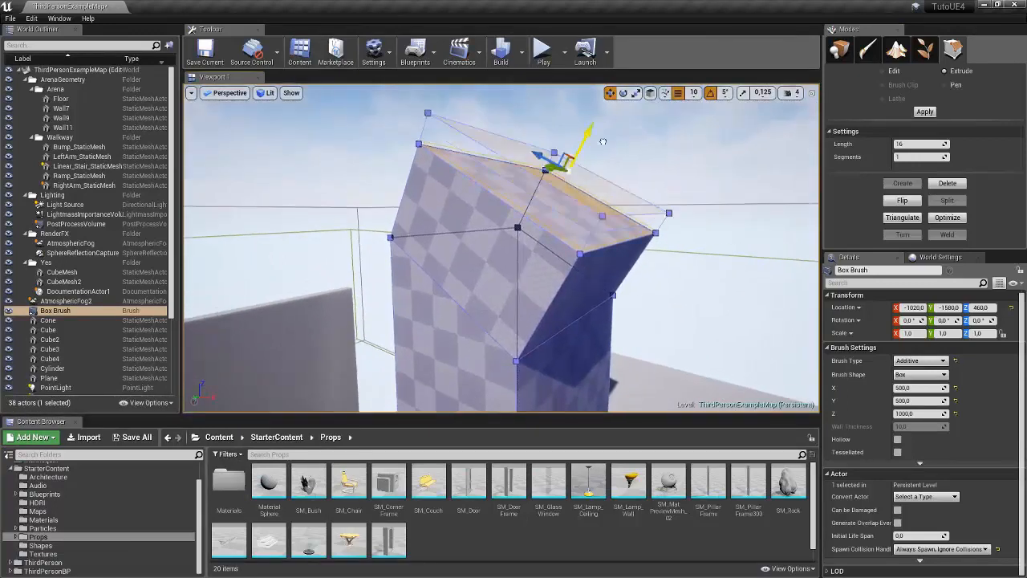
- Extrude the slanted face below the new top section and two opposite side faces of the brush outward
right_drag(610, 200, 620, 261)
click(607, 235)
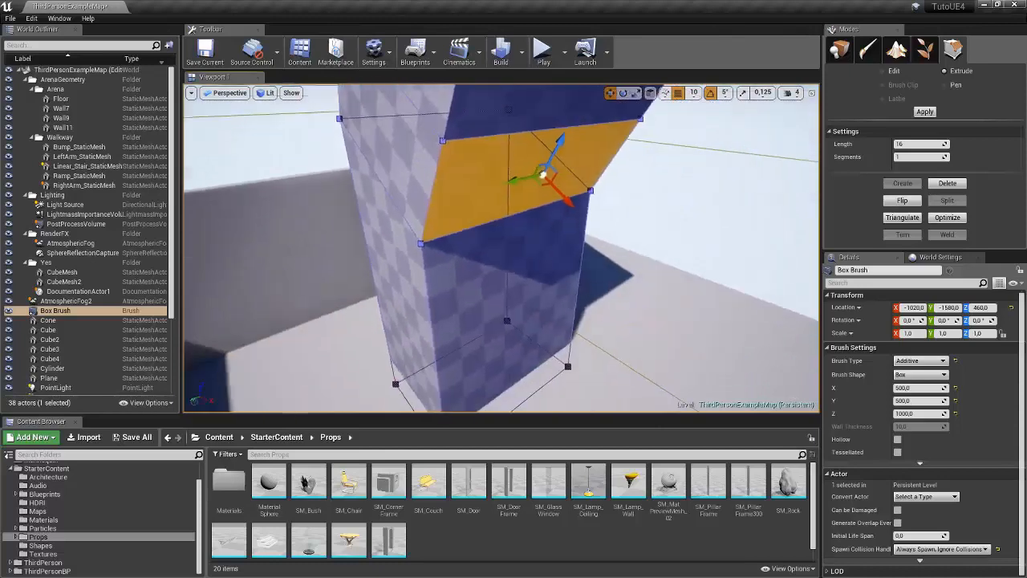
drag(565, 198, 598, 233)
mouse_move(598, 233)
right_down()
mouse_move(610, 238)
mouse_move(598, 245)
right_up()
click(369, 148)
right_drag(369, 148, 389, 129)
drag(381, 266, 377, 267)
mouse_move(534, 217)
right_down()
mouse_move(514, 220)
mouse_move(533, 218)
right_up()
drag(556, 224, 662, 277)
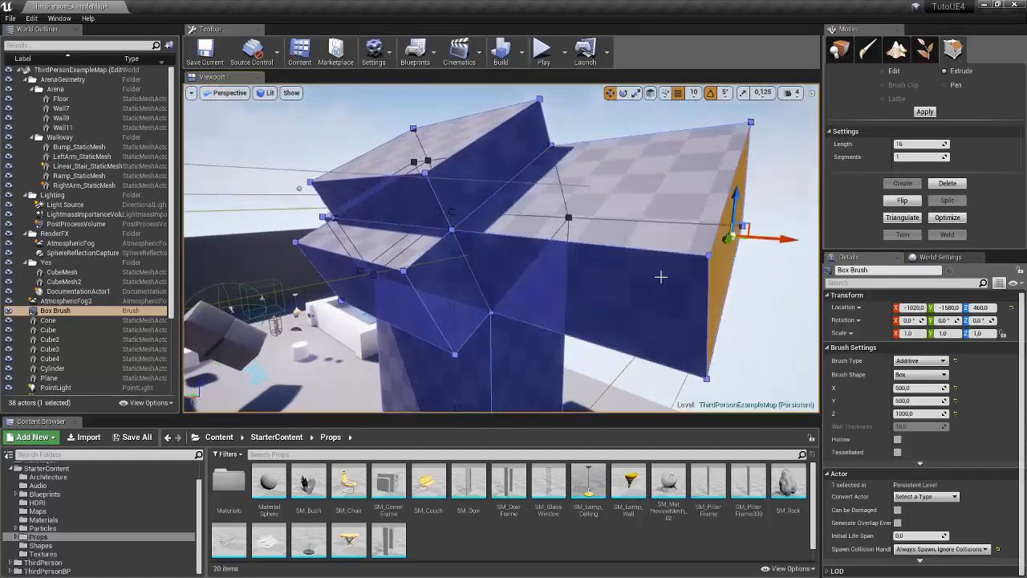
- Return the geometry tool from Extrude to Edit mode for the extruded brush
mouse_move(663, 278)
right_down()
mouse_move(653, 243)
mouse_move(642, 249)
mouse_move(630, 236)
mouse_move(646, 225)
right_up()
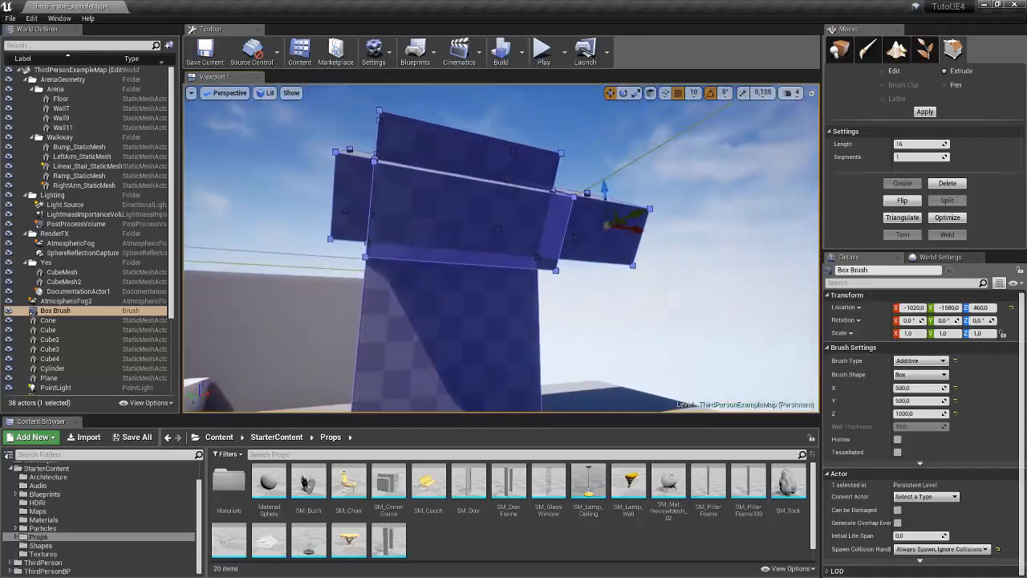
mouse_move(561, 213)
right_down()
mouse_move(545, 215)
mouse_move(663, 233)
mouse_move(549, 247)
right_up()
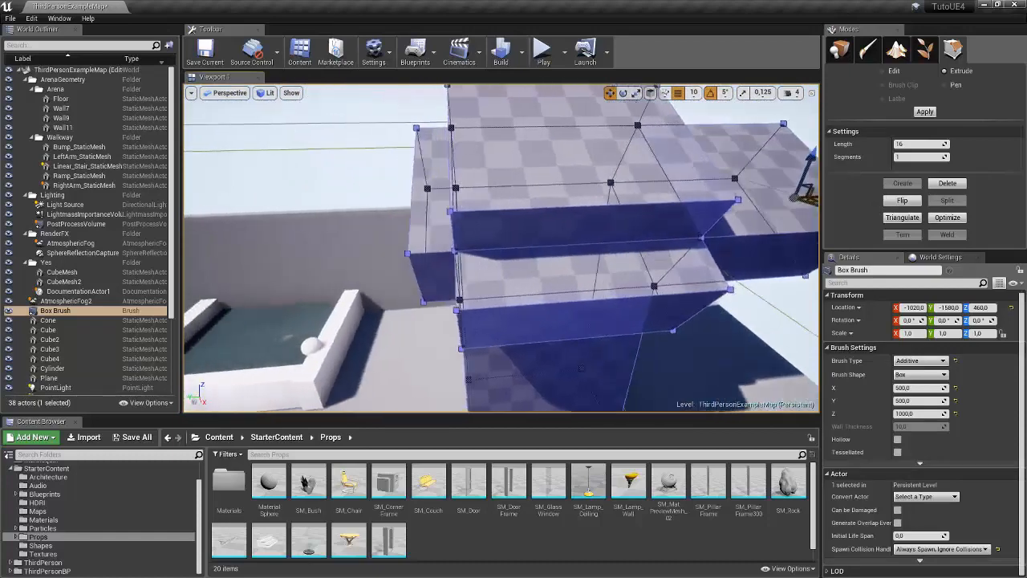
mouse_move(549, 247)
right_down()
mouse_move(542, 237)
mouse_move(473, 241)
right_up()
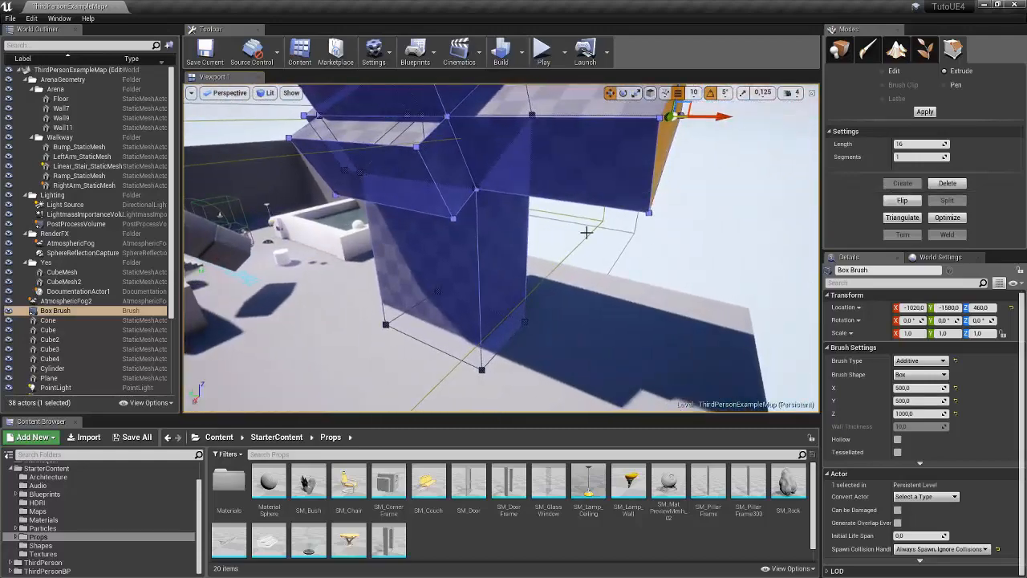
mouse_move(587, 230)
right_down()
mouse_move(561, 212)
mouse_move(493, 217)
mouse_move(445, 236)
mouse_move(401, 231)
right_up()
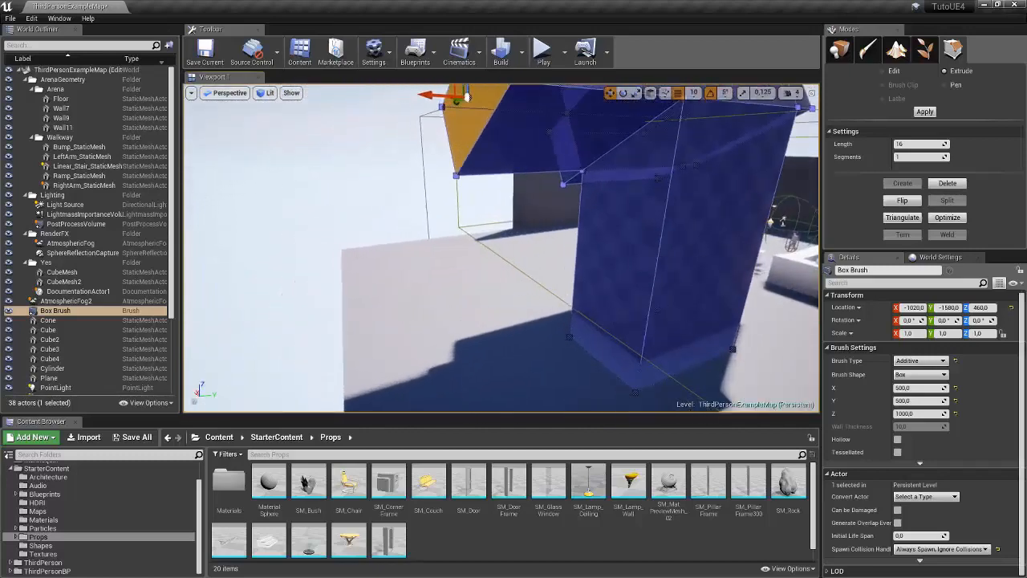
click(883, 71)
mouse_move(660, 202)
right_down()
mouse_move(723, 119)
mouse_move(774, 136)
mouse_move(698, 145)
right_up()
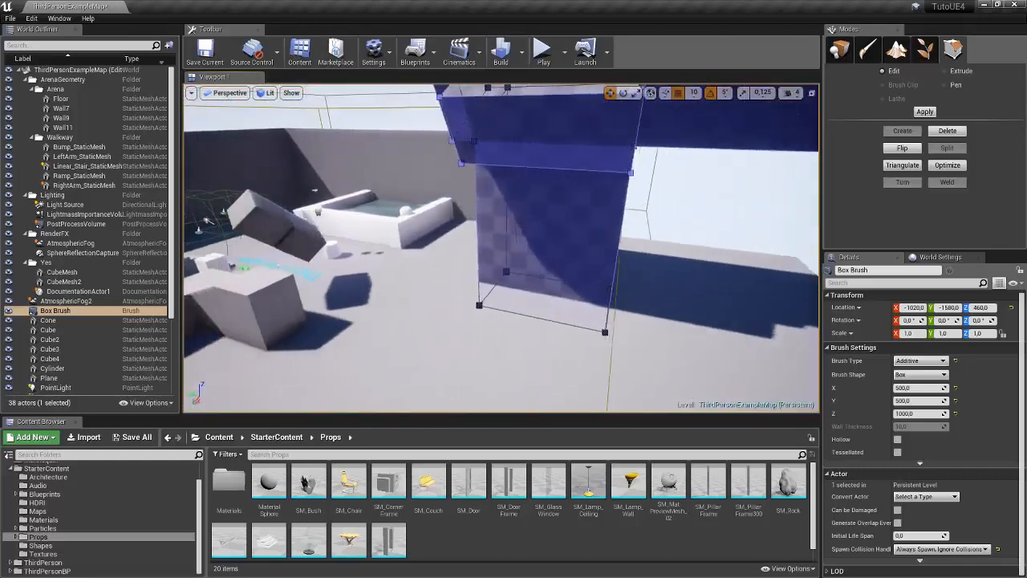
right_drag(636, 149, 812, 145)
- Enlarge the list of placeable objects in Place mode and add a new Box brush from Geometry to the floor
click(839, 51)
right_drag(665, 179, 682, 241)
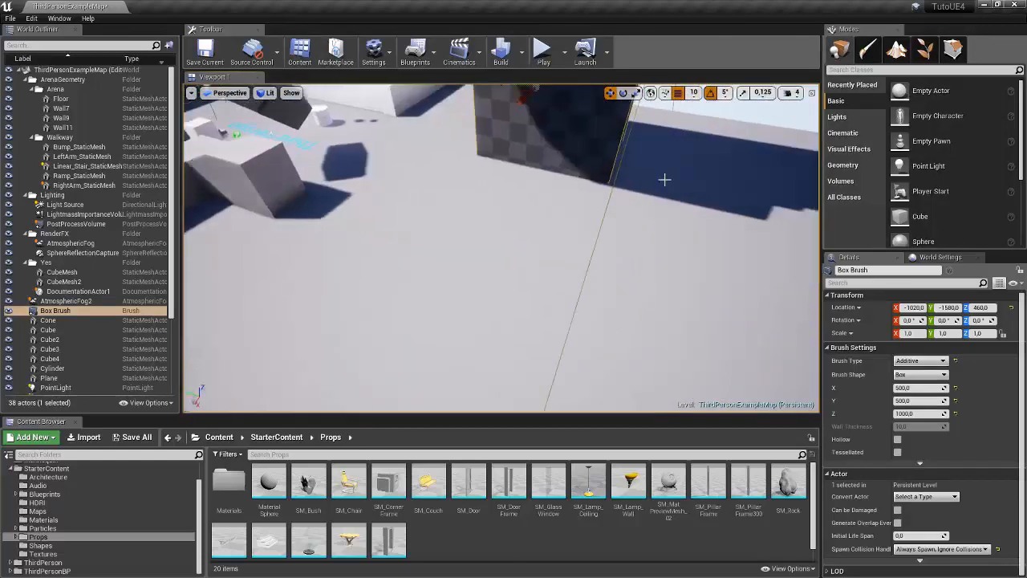
scroll(968, 236, down, 2)
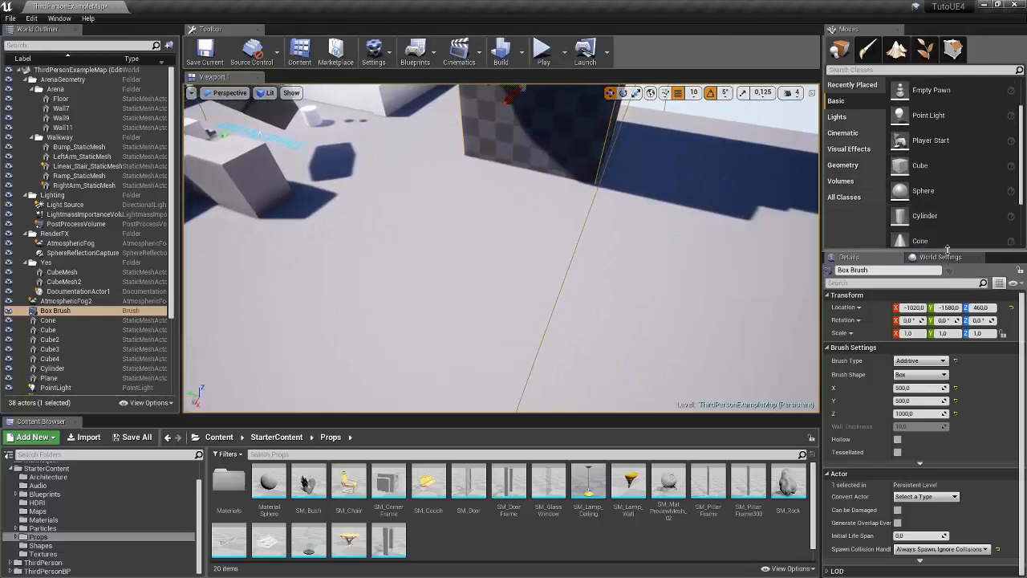
drag(947, 250, 948, 393)
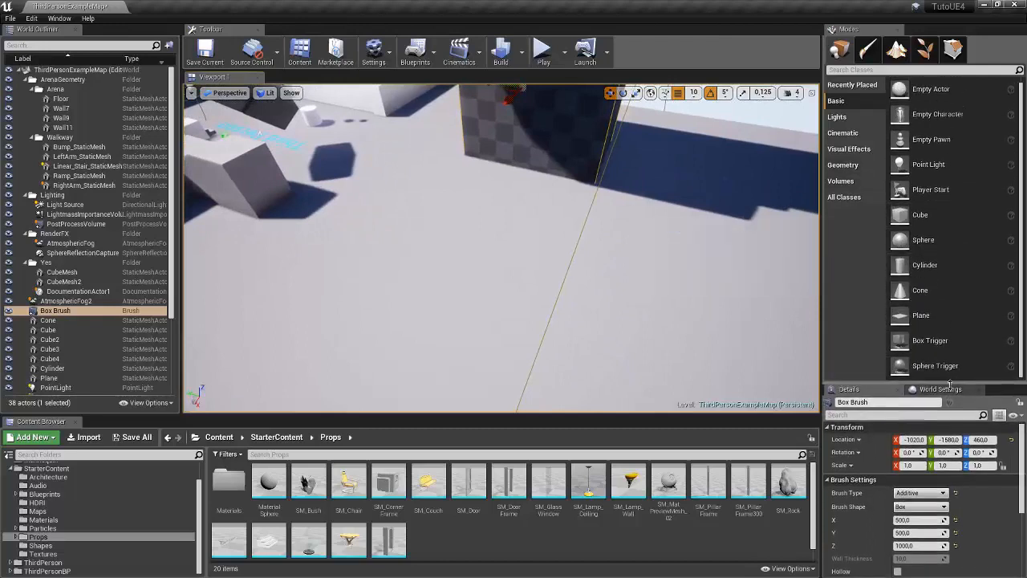
click(842, 164)
mouse_move(915, 91)
mouse_down()
mouse_move(396, 229)
mouse_move(465, 201)
mouse_up()
mouse_move(472, 202)
right_down()
mouse_move(474, 144)
mouse_move(481, 185)
mouse_move(545, 210)
right_up()
- Switch to Geometry Editing for the new box brush and delete its top face and several side faces
click(953, 50)
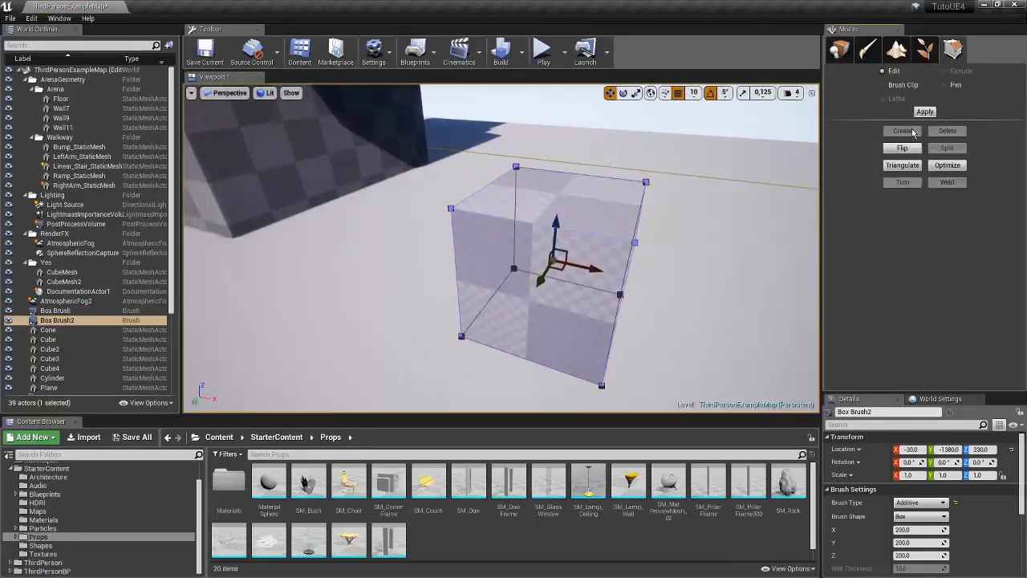
mouse_move(567, 172)
right_down()
mouse_move(562, 189)
mouse_move(567, 172)
right_up()
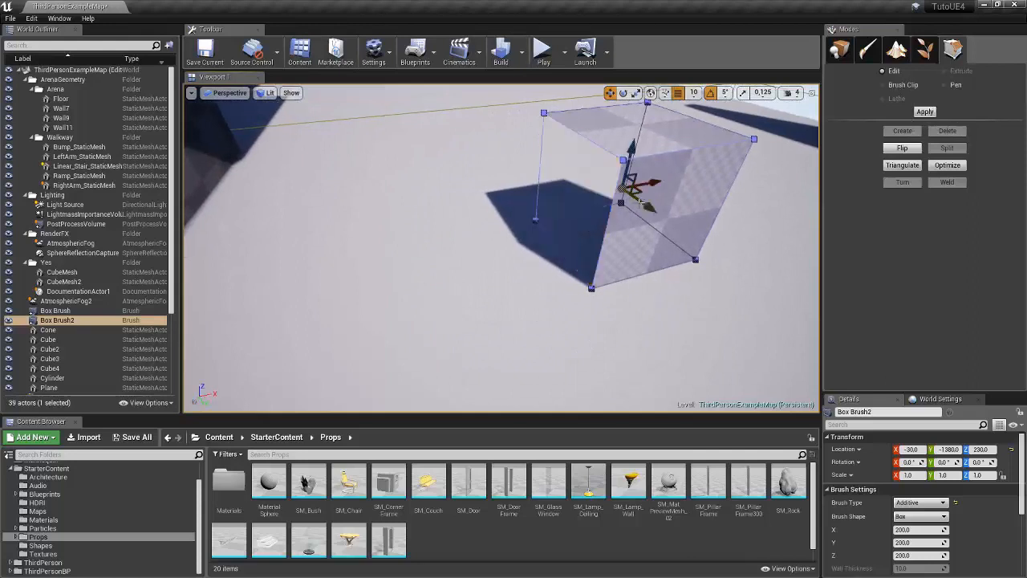
click(676, 175)
key(Delete)
key(Delete)
right_drag(661, 160, 645, 158)
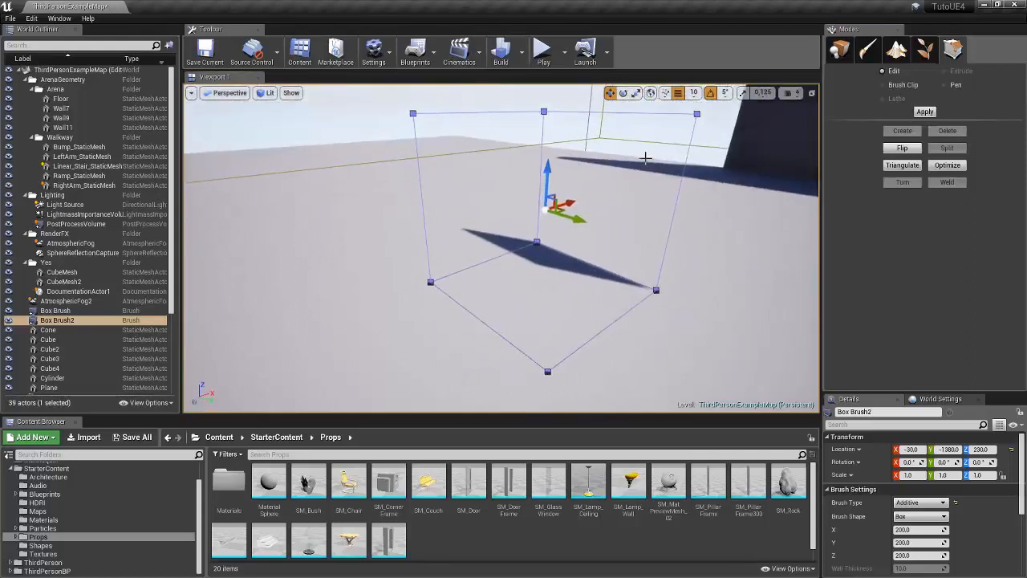
- Raise the whole second box brush to a Z location of 260 in Place mode and return to Geometry Editing
click(835, 60)
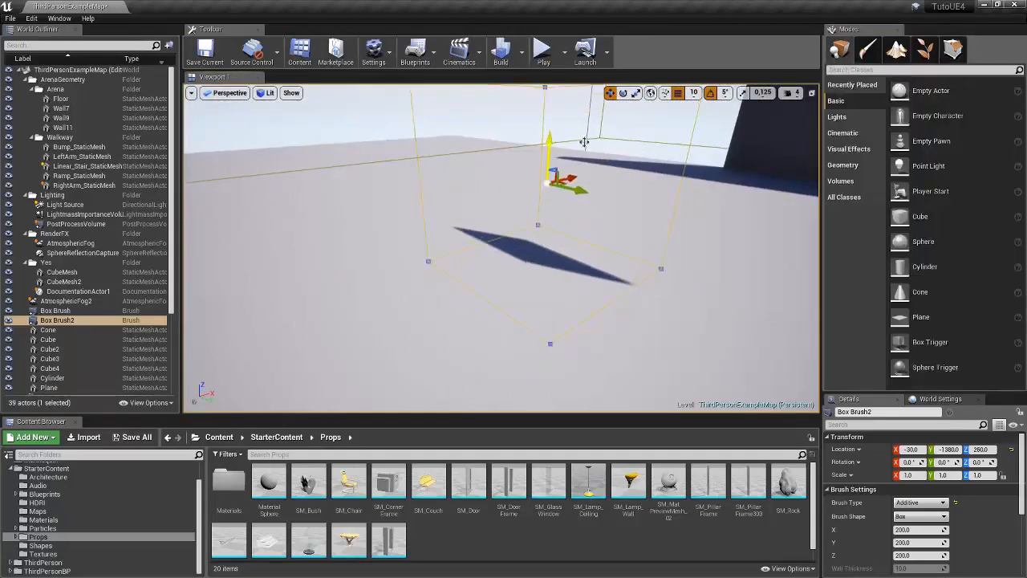
click(952, 49)
- Delete the second box brush's bottom face and another side face, leaving a single upright face
click(543, 296)
mouse_move(542, 296)
right_down()
mouse_move(543, 257)
mouse_move(543, 296)
right_up()
click(543, 296)
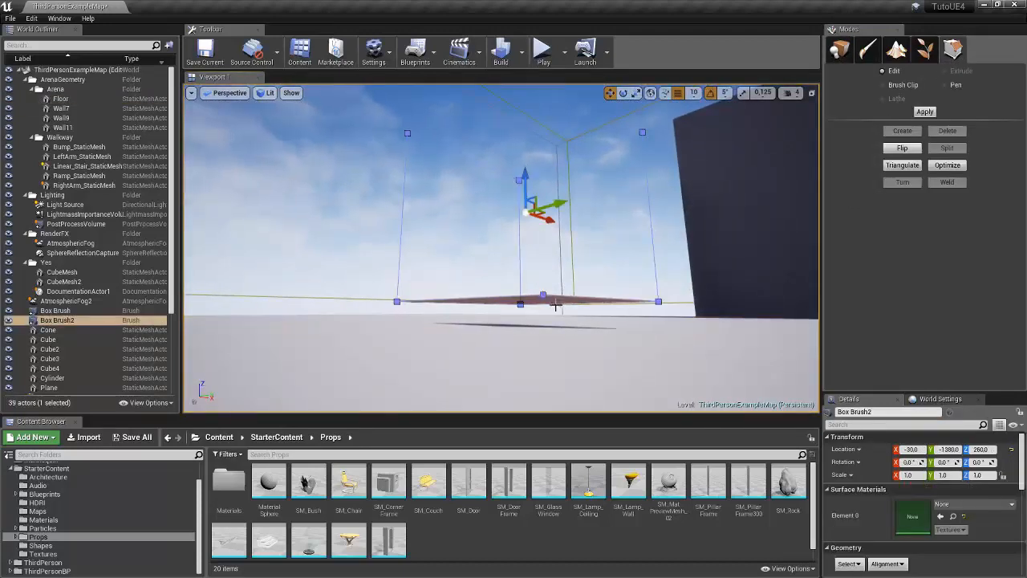
click(555, 305)
key(Delete)
right_drag(559, 301, 537, 250)
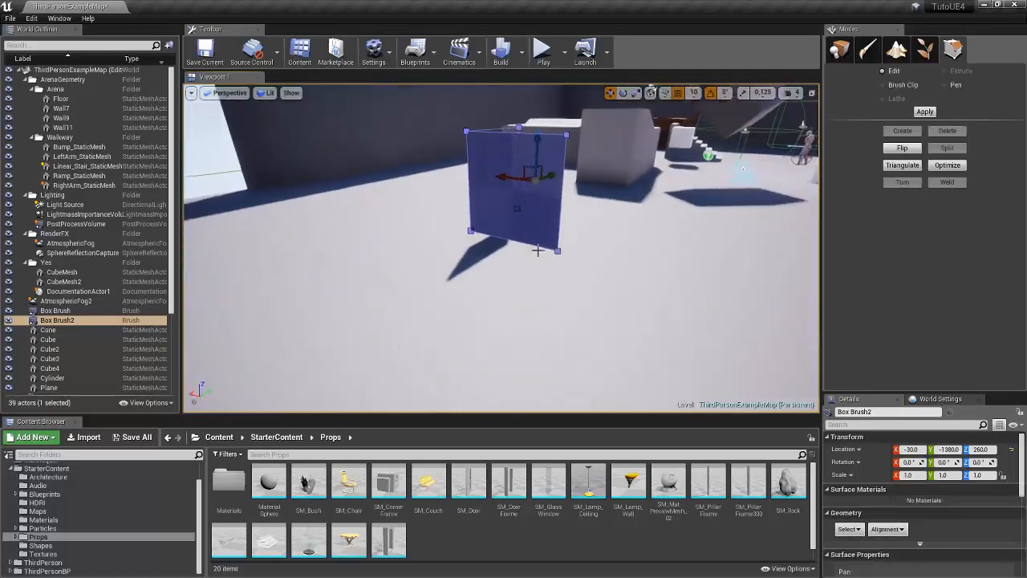
click(517, 204)
key(Delete)
mouse_move(518, 204)
right_down()
mouse_move(497, 196)
mouse_move(482, 221)
mouse_move(510, 224)
mouse_move(522, 212)
mouse_move(495, 276)
right_up()
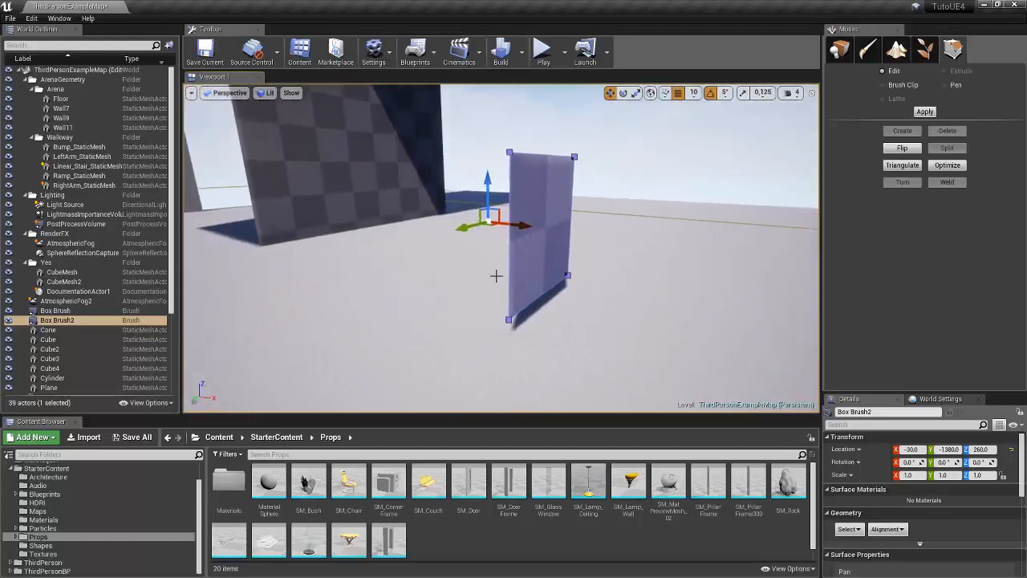
- Apply the M_Shelf material from the Props Materials folder to the floor beneath the remaining brush face
double_click(233, 479)
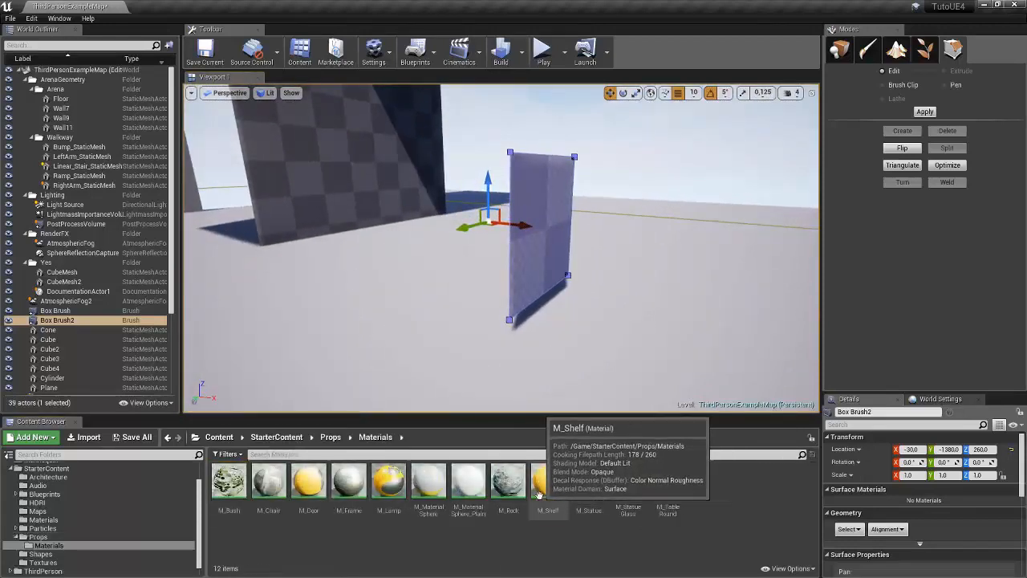
mouse_move(539, 493)
mouse_down()
mouse_move(552, 248)
mouse_move(551, 301)
mouse_up()
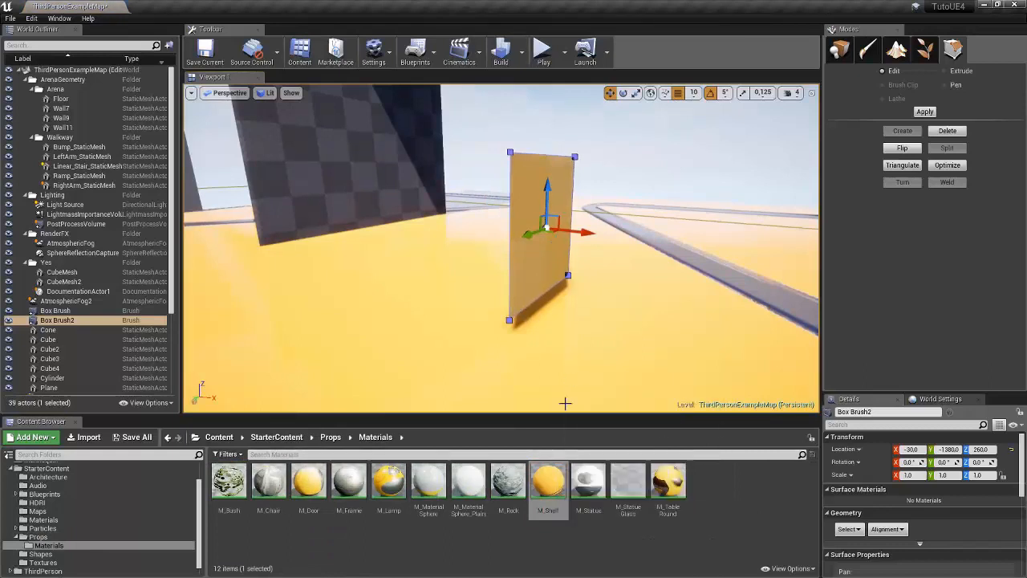
- Undo the floor's material change and try to apply M_Statue, M_Rock and M_Shelf to the upright brush face
key(ctrl+z)
key(ctrl+z)
drag(588, 481, 552, 255)
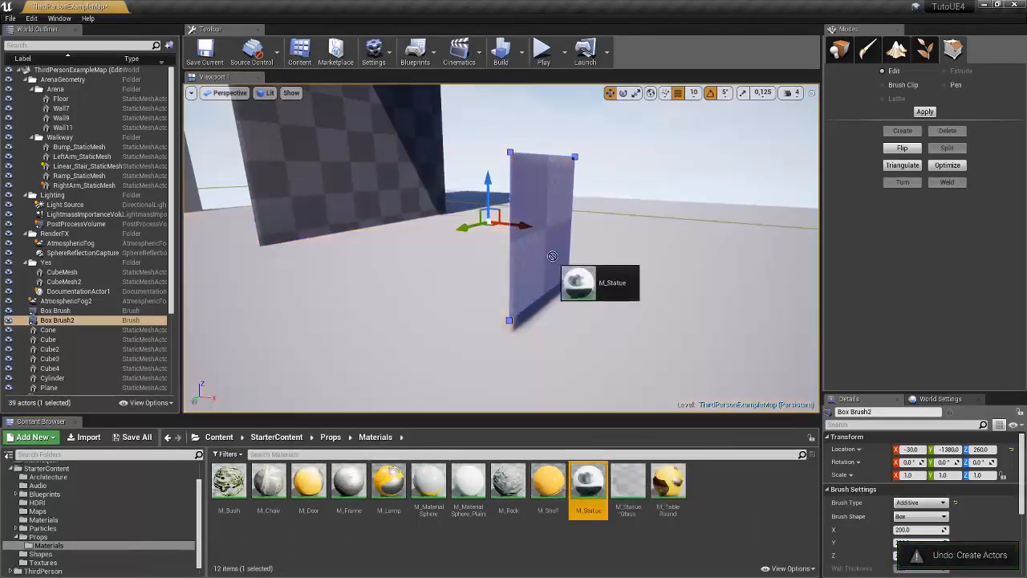
drag(517, 479, 541, 249)
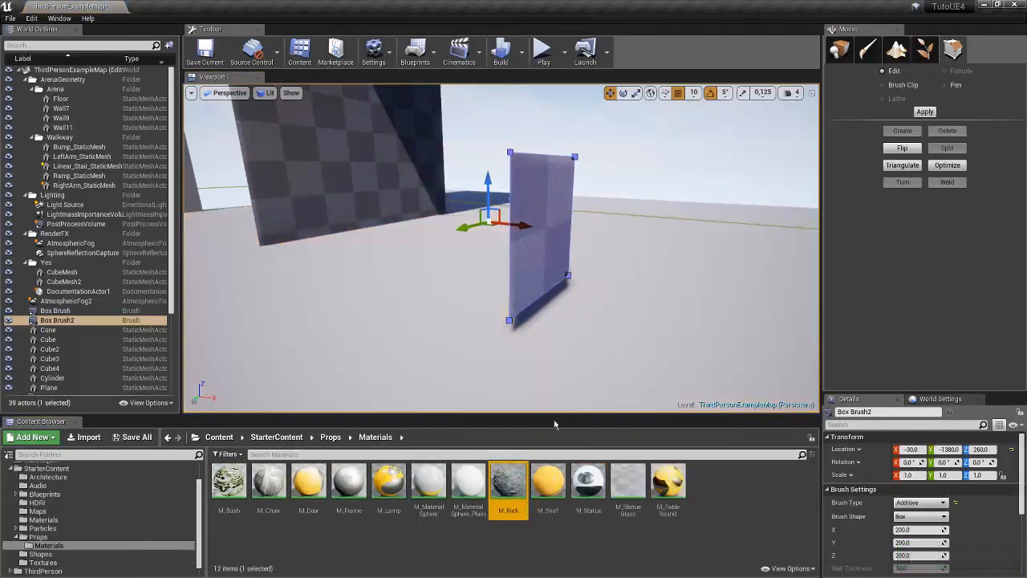
drag(548, 481, 545, 249)
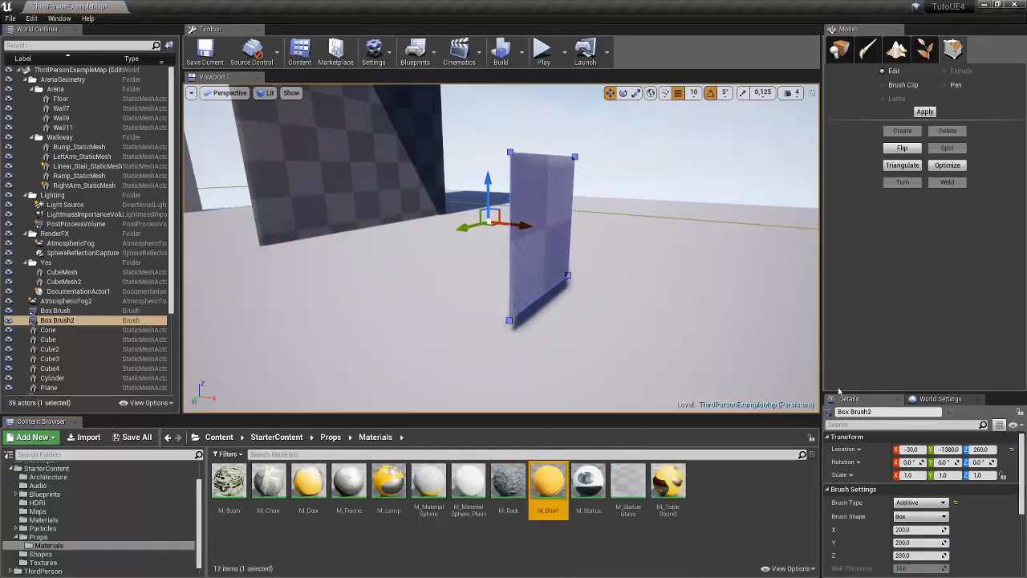
- Dock the Details panel together with World Settings and apply the M_Statue material to the upright face in Place mode
drag(876, 398, 878, 314)
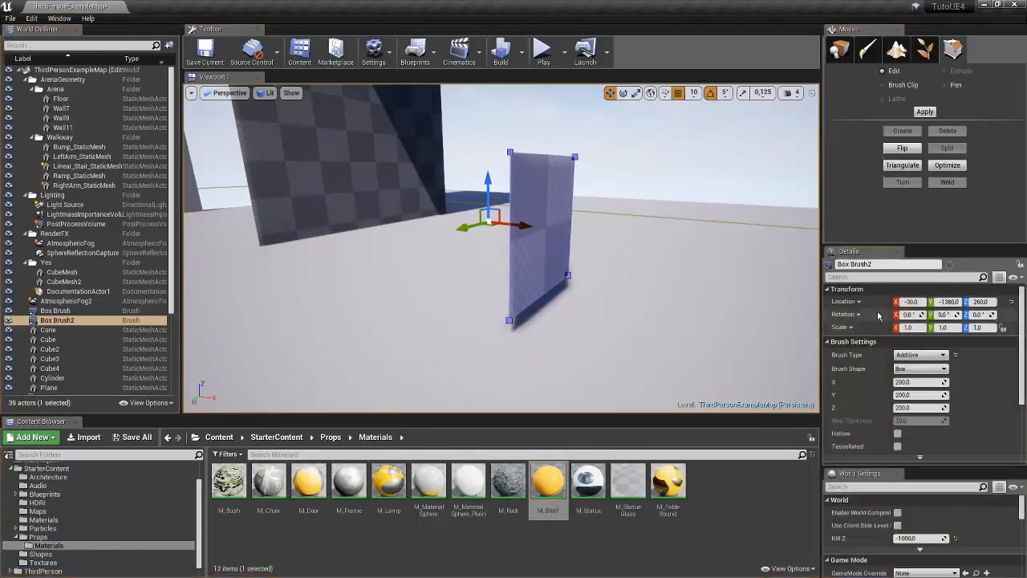
drag(873, 254, 915, 405)
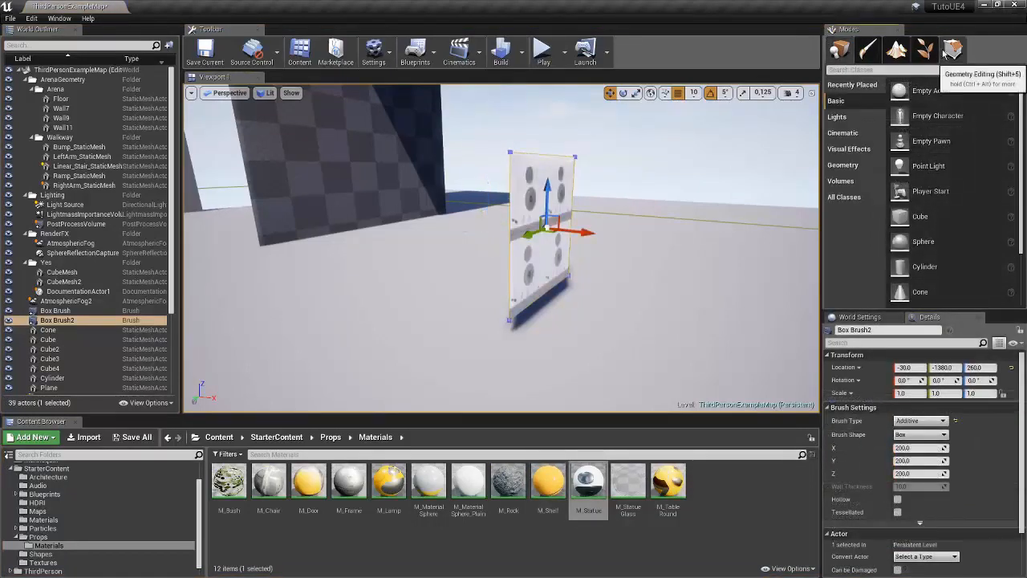
- Flip the normal of the upright face back and forth several times in Geometry Editing, checking which side renders
click(955, 52)
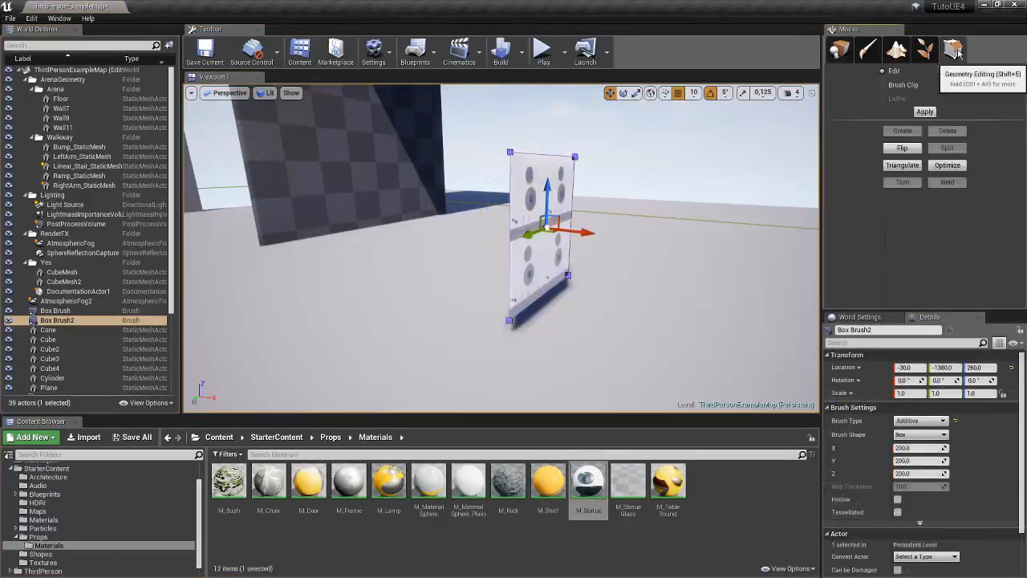
mouse_move(562, 153)
right_down()
mouse_move(553, 148)
mouse_move(665, 155)
right_up()
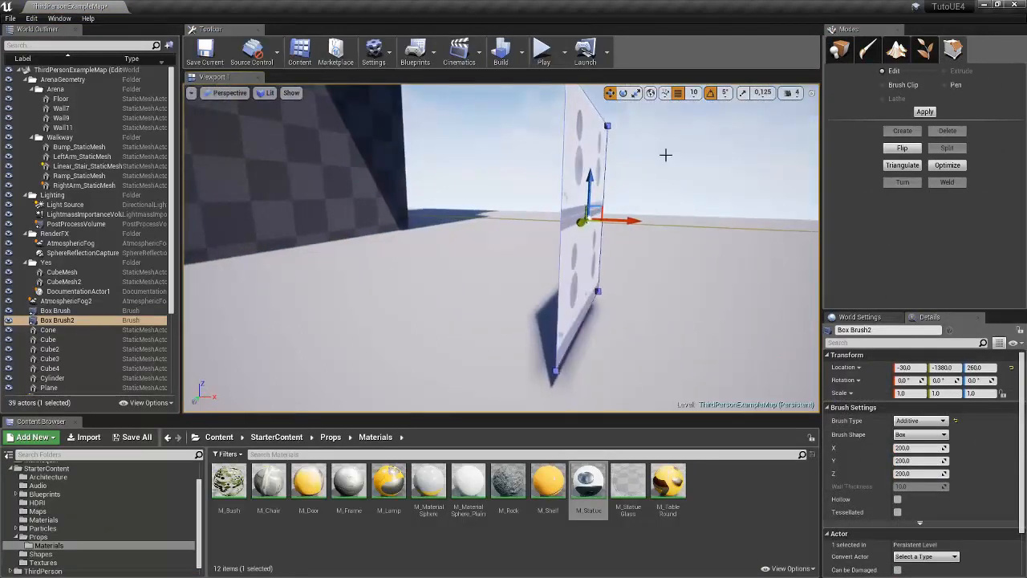
mouse_move(714, 177)
right_down()
mouse_move(595, 207)
mouse_move(664, 207)
right_up()
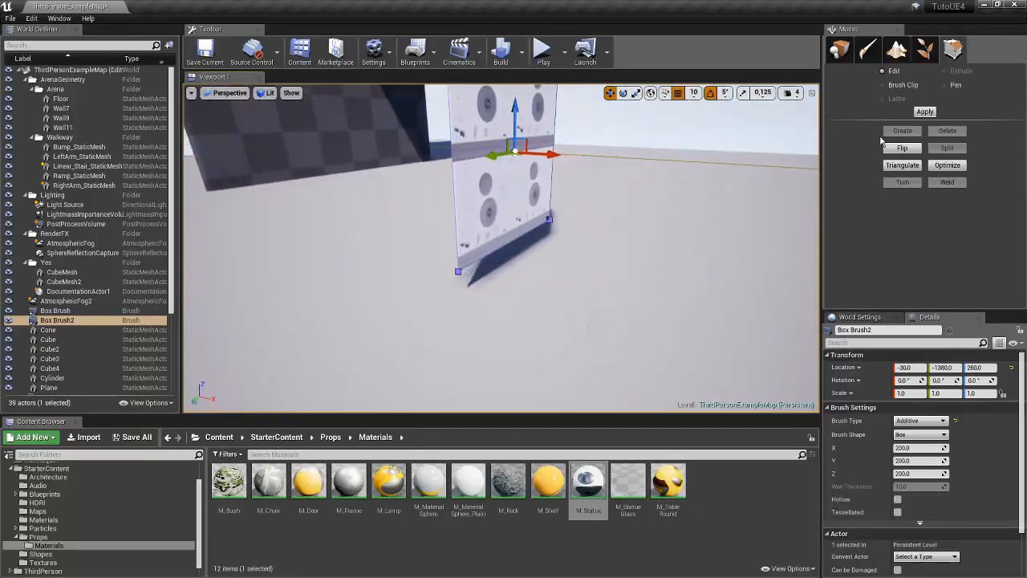
click(899, 148)
mouse_move(758, 178)
right_down()
mouse_move(682, 189)
mouse_move(766, 184)
mouse_move(682, 180)
right_up()
click(898, 146)
click(898, 146)
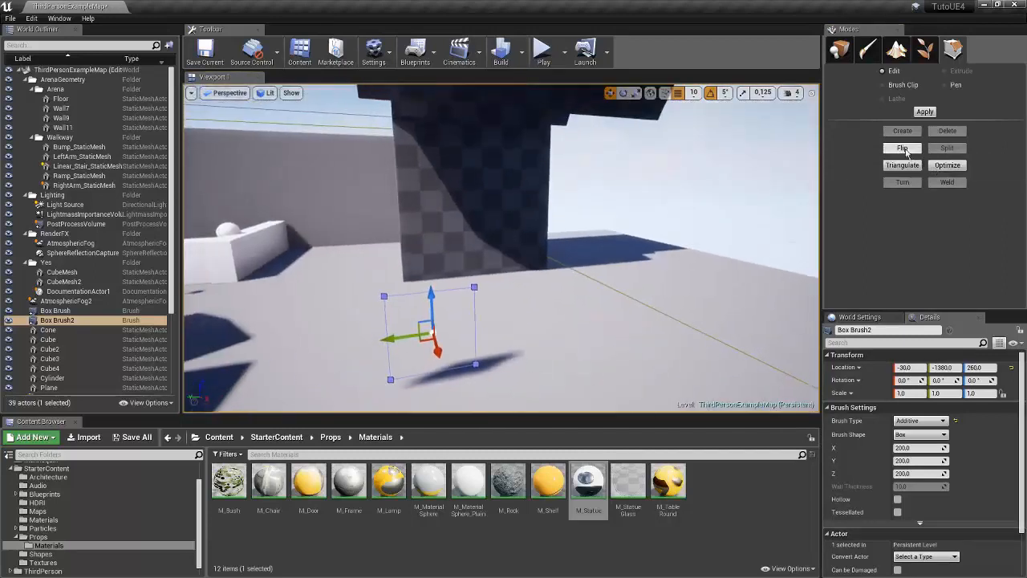
click(902, 148)
click(902, 148)
click(903, 148)
right_drag(766, 180, 707, 117)
click(908, 149)
click(916, 150)
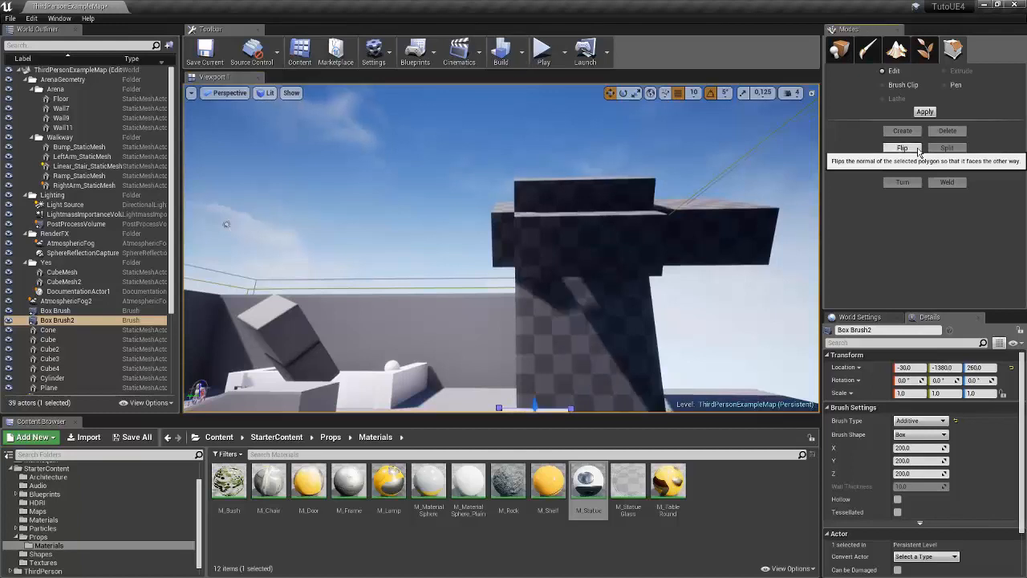
click(919, 151)
click(918, 151)
mouse_move(692, 235)
right_down()
mouse_move(682, 292)
mouse_move(692, 235)
right_up()
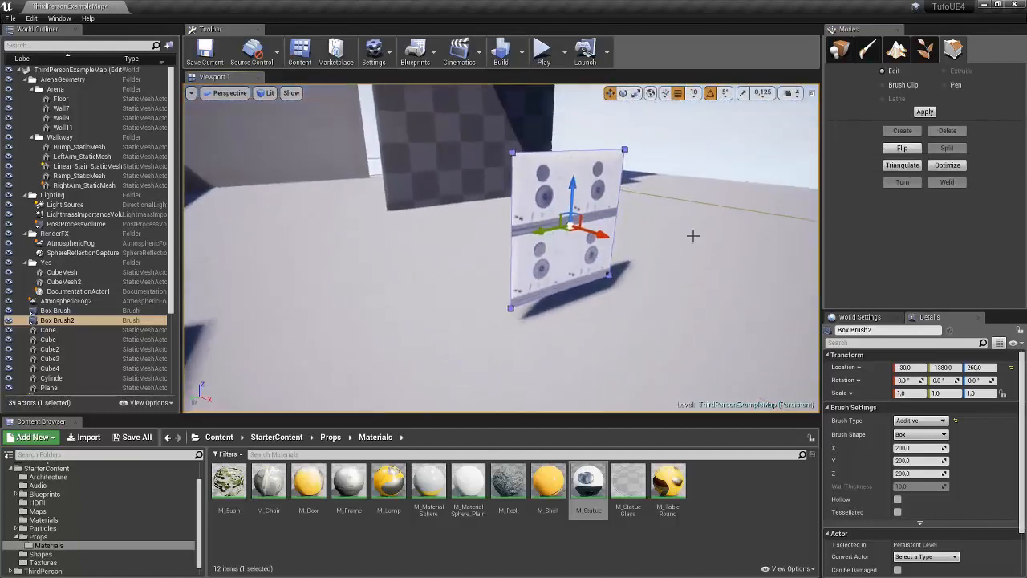
- Select the upright face itself and flip its normal away and back again
click(573, 252)
click(907, 150)
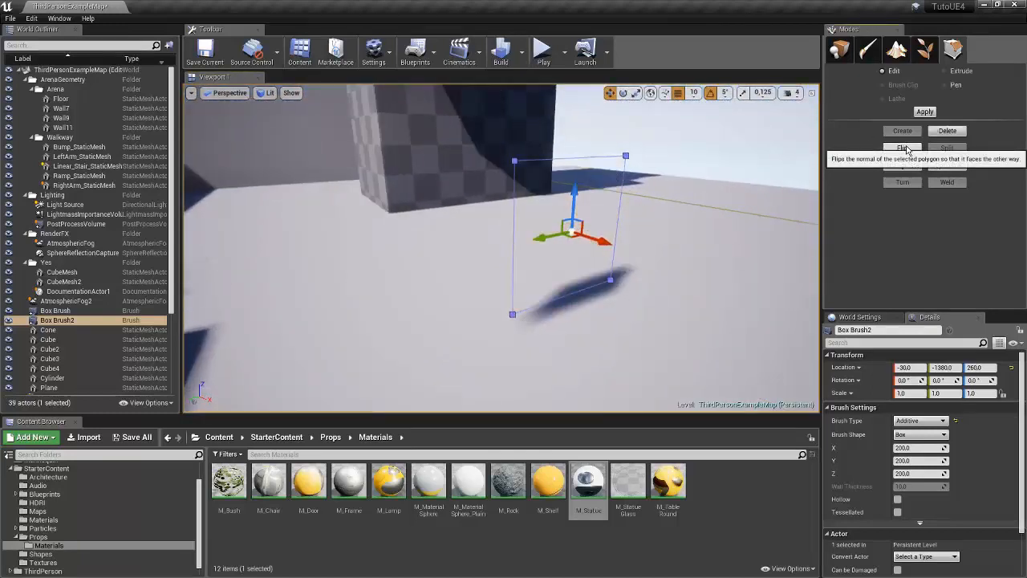
click(907, 150)
mouse_move(574, 172)
right_down()
mouse_move(626, 189)
mouse_move(698, 180)
mouse_move(397, 146)
mouse_move(490, 185)
right_up()
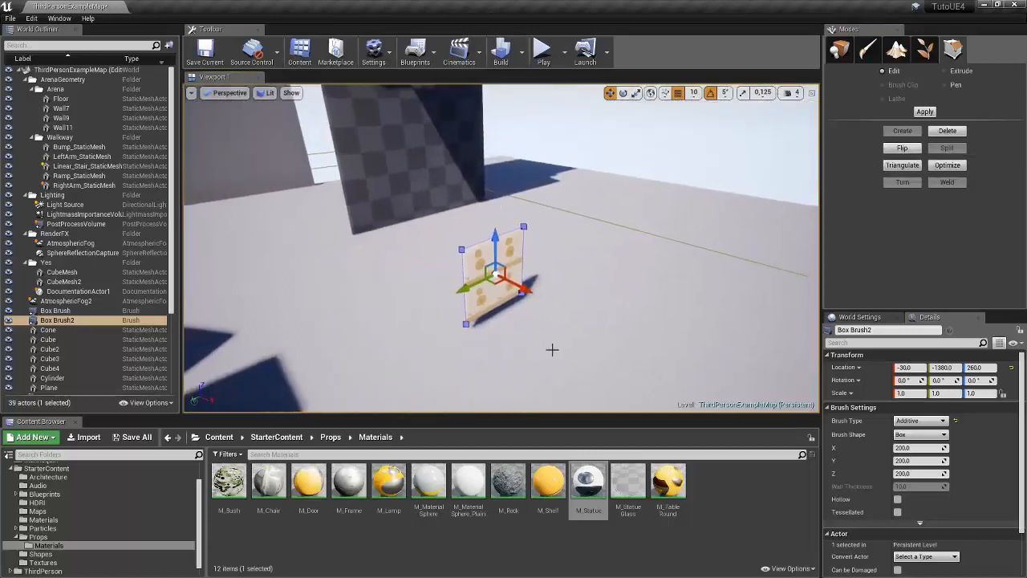
- Place an additive Box geometry brush on the floor near the upright face and set its X, Y and Z sizes to 600
click(842, 55)
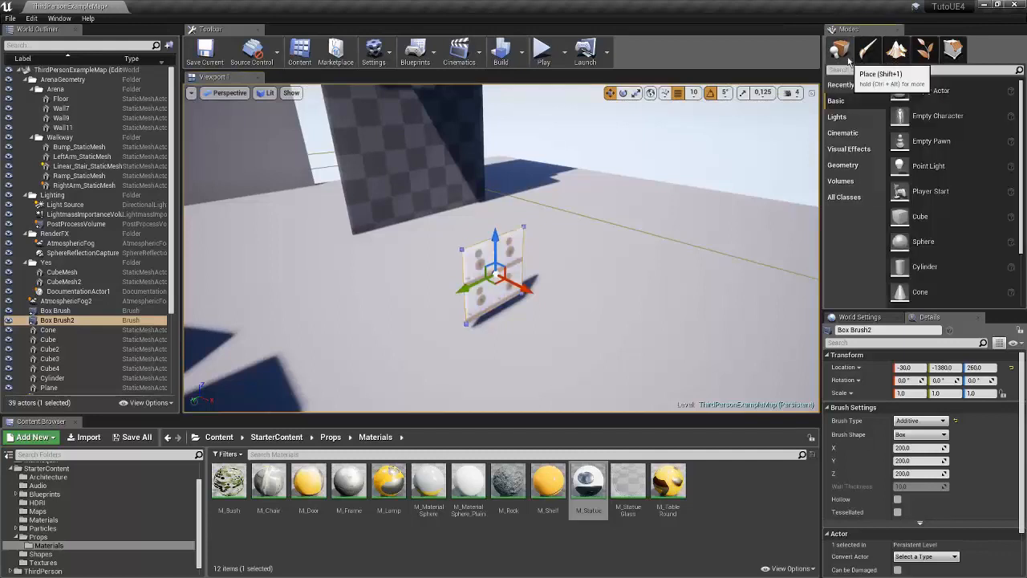
click(858, 166)
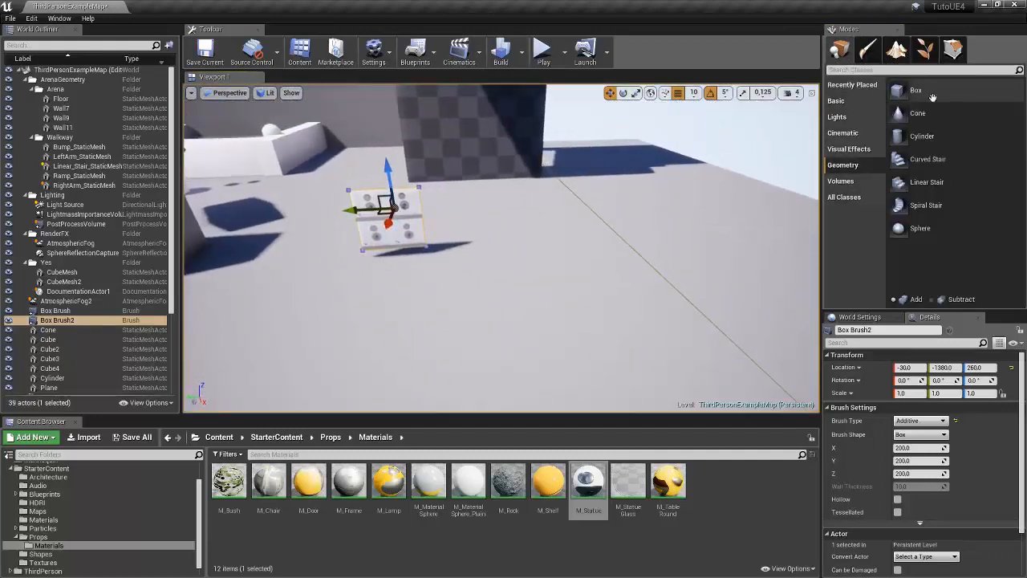
mouse_move(932, 97)
mouse_down()
mouse_move(601, 210)
mouse_move(603, 201)
mouse_up()
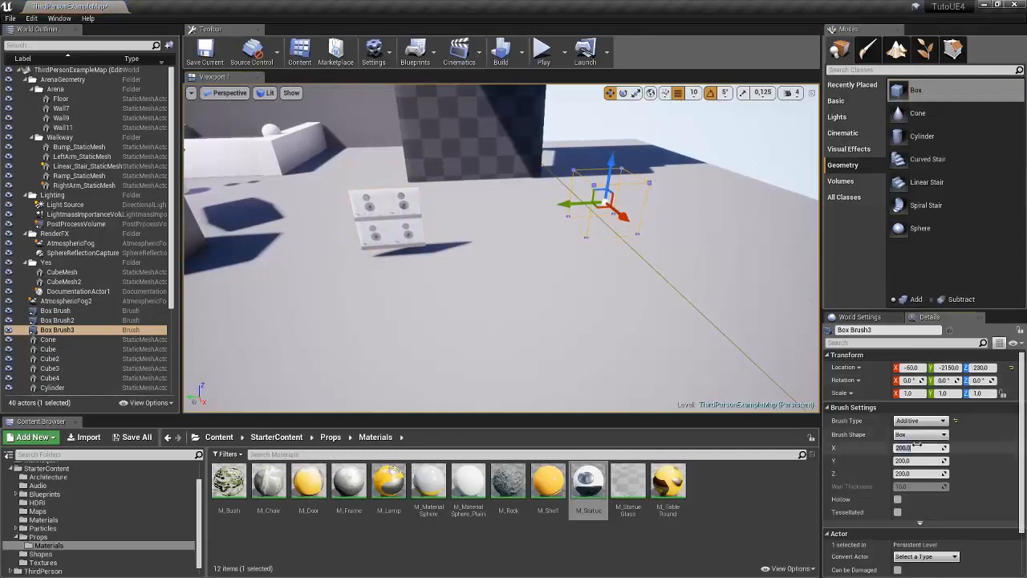
text(600)
key(Tab)
text(60)
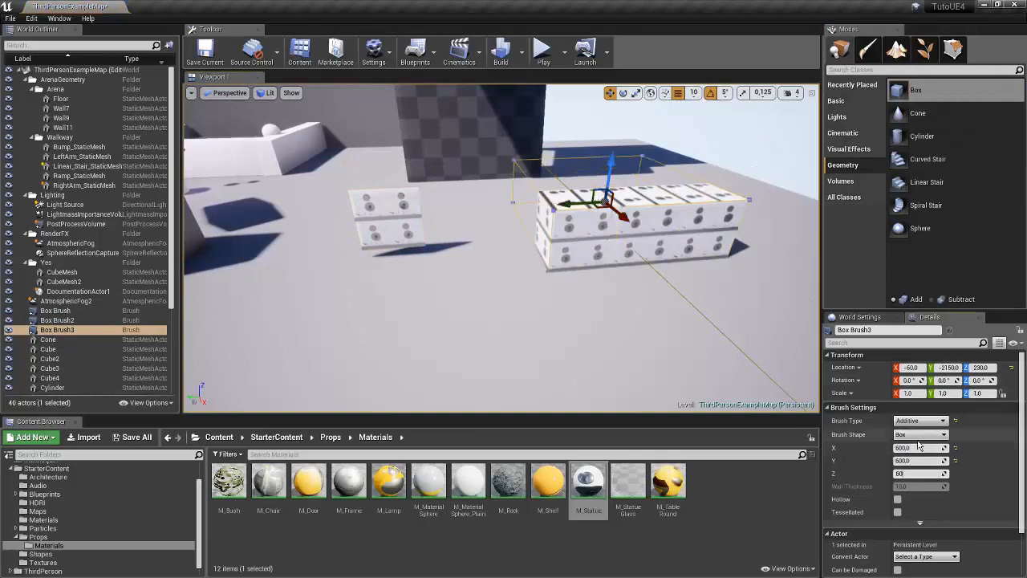
key(Return)
- Raise the 600-unit box brush to a Z location of 370 and delete the single-face brush
mouse_move(575, 206)
right_down()
mouse_move(608, 215)
mouse_move(575, 206)
right_up()
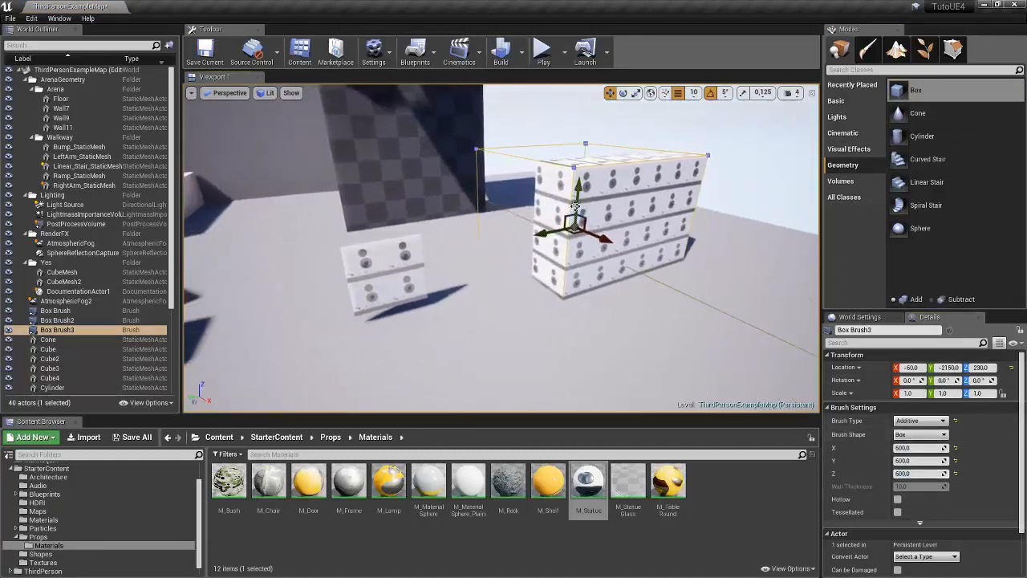
drag(578, 150, 579, 149)
mouse_move(579, 150)
right_down()
mouse_move(641, 178)
mouse_move(643, 190)
mouse_move(709, 192)
mouse_move(654, 207)
mouse_move(338, 217)
mouse_move(385, 199)
mouse_move(321, 201)
mouse_move(369, 205)
right_up()
click(361, 198)
key(Delete)
- Move the large box brush to a Y location of -2580 and a Z location of 430
click(507, 213)
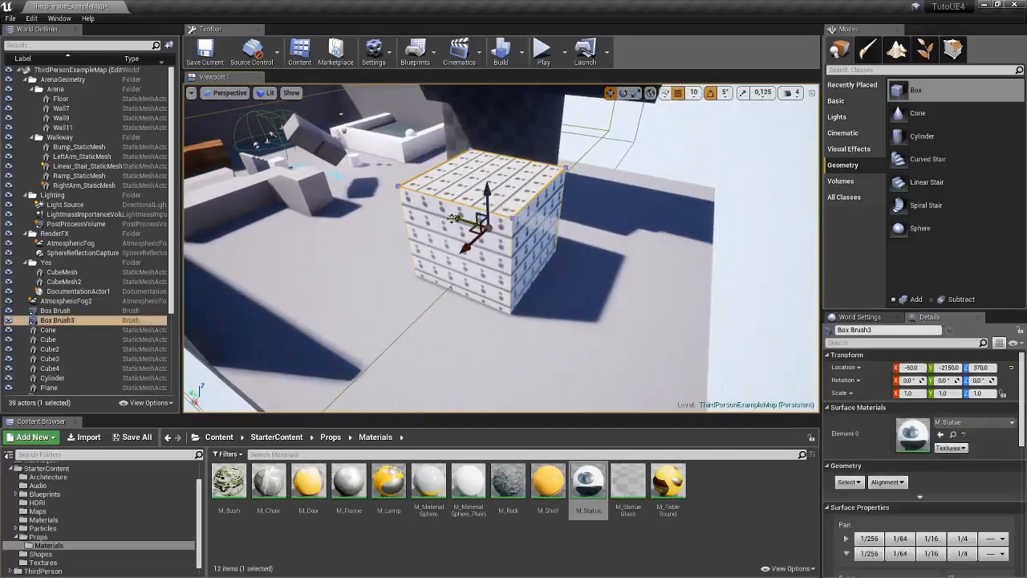
right_drag(512, 260, 530, 240)
drag(562, 191, 561, 153)
mouse_move(562, 152)
right_down()
mouse_move(578, 152)
mouse_move(561, 121)
right_up()
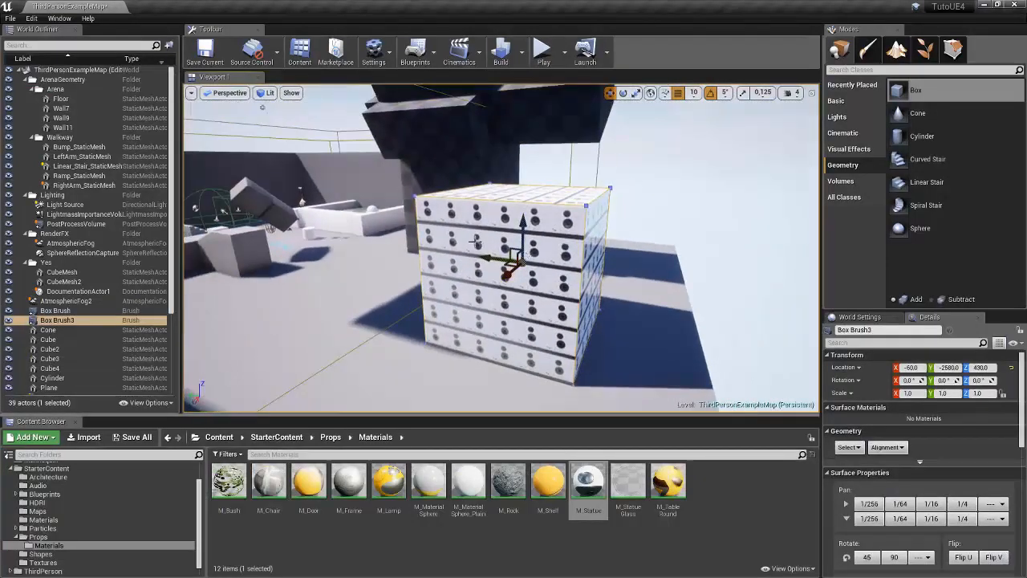
mouse_move(523, 263)
right_down()
mouse_move(481, 281)
mouse_move(491, 269)
mouse_move(494, 280)
right_up()
mouse_move(739, 204)
right_down()
mouse_move(751, 219)
mouse_move(764, 197)
mouse_move(751, 191)
mouse_move(739, 205)
right_up()
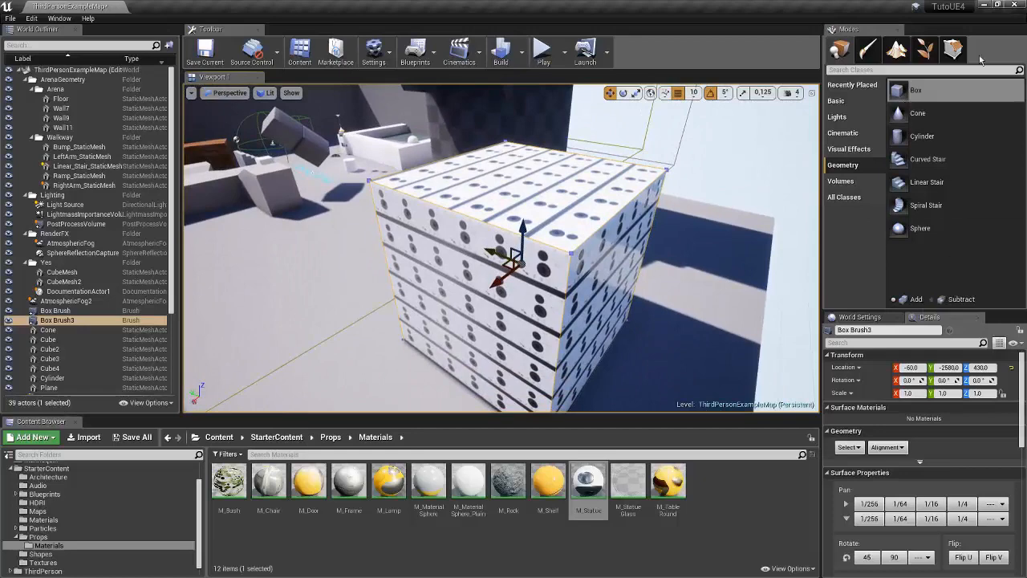
- Switch to Geometry Editing, select an upper edge of the large box brush and split the brush in half across it
click(955, 49)
mouse_move(523, 241)
right_down()
mouse_move(515, 229)
mouse_move(523, 241)
right_up()
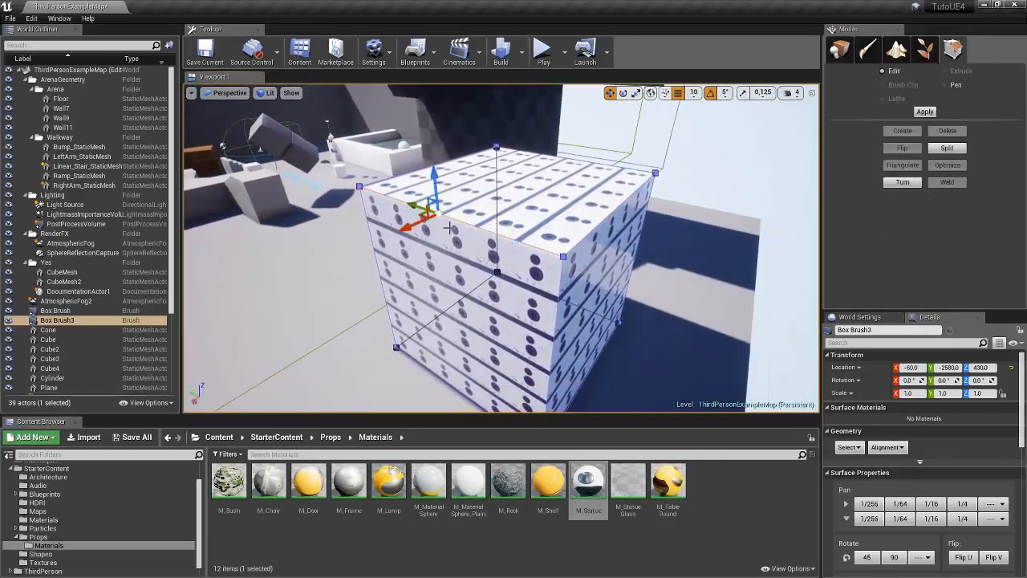
click(598, 230)
click(491, 232)
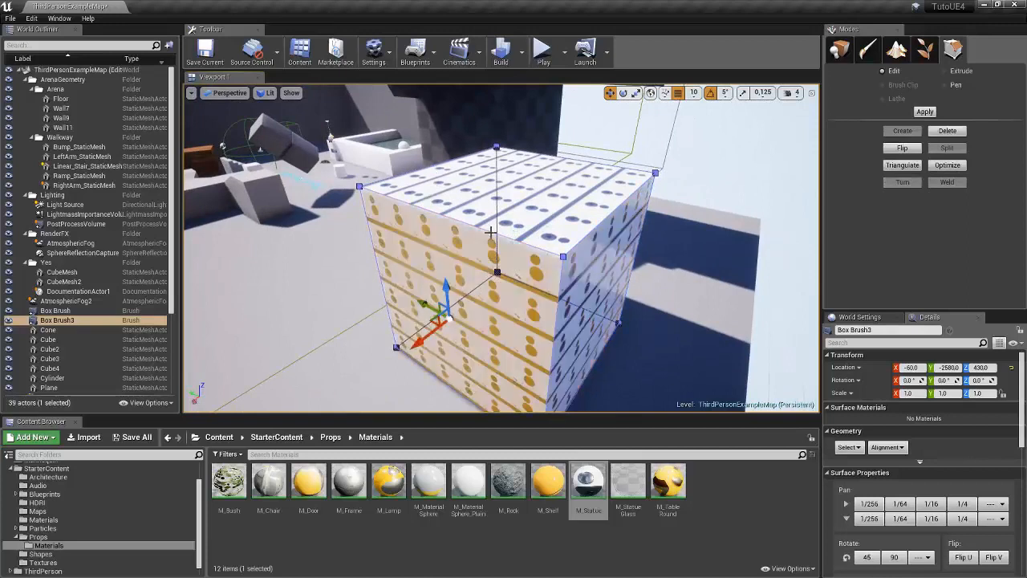
click(491, 226)
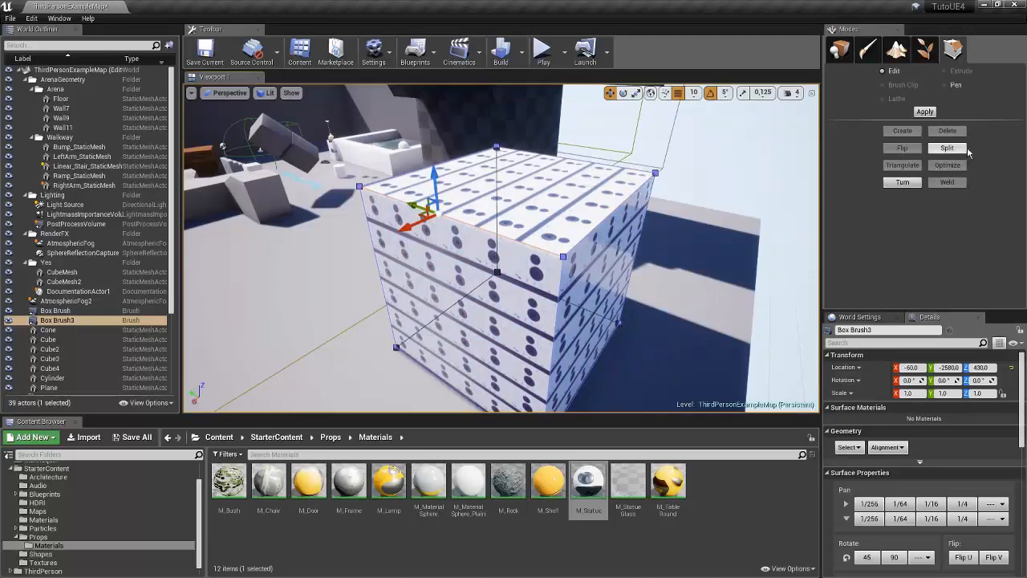
mouse_move(682, 232)
right_down()
mouse_move(593, 224)
mouse_move(682, 232)
right_up()
mouse_move(652, 151)
right_down()
mouse_move(594, 201)
mouse_move(629, 237)
mouse_move(652, 150)
right_up()
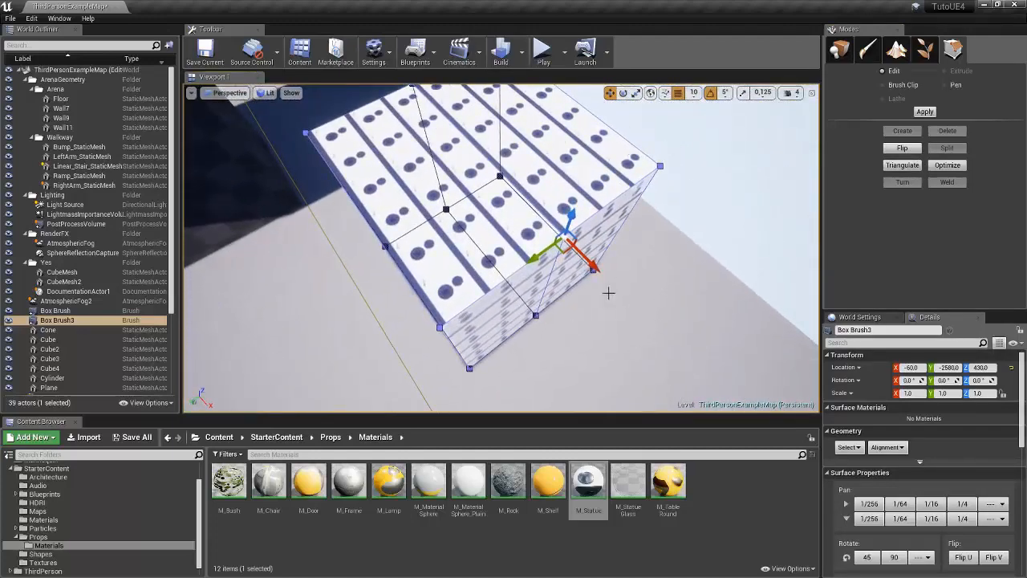
- Select the new edge across the middle of the box's top face and raise it to form a gabled roof
mouse_move(625, 319)
right_down()
mouse_move(609, 337)
mouse_move(561, 305)
mouse_move(594, 312)
right_up()
mouse_move(626, 208)
right_down()
mouse_move(673, 192)
mouse_move(674, 201)
mouse_move(633, 176)
mouse_move(582, 245)
mouse_move(602, 229)
right_up()
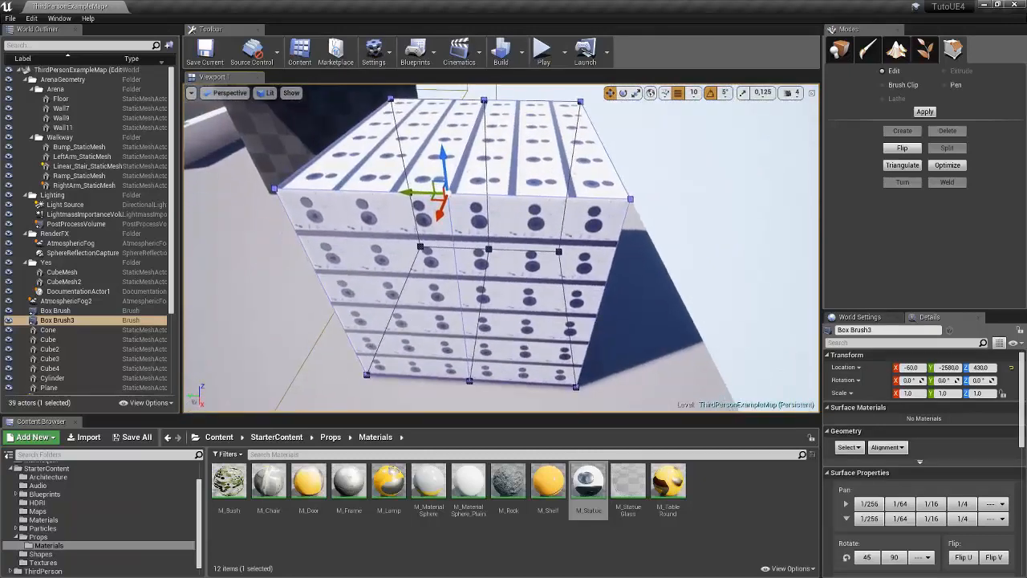
right_click(465, 151)
click(469, 177)
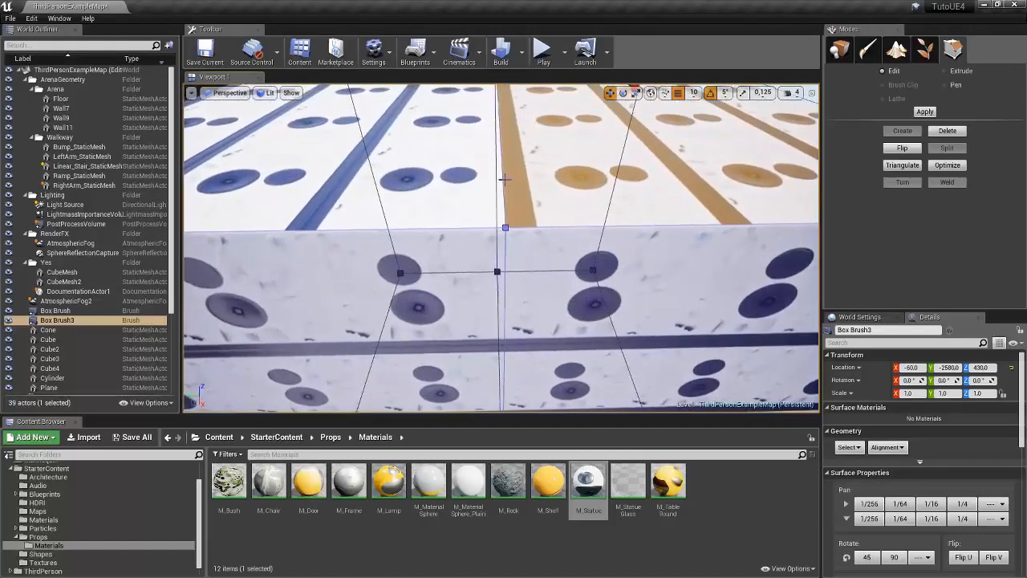
mouse_move(524, 193)
right_down()
mouse_move(510, 187)
mouse_move(524, 193)
right_up()
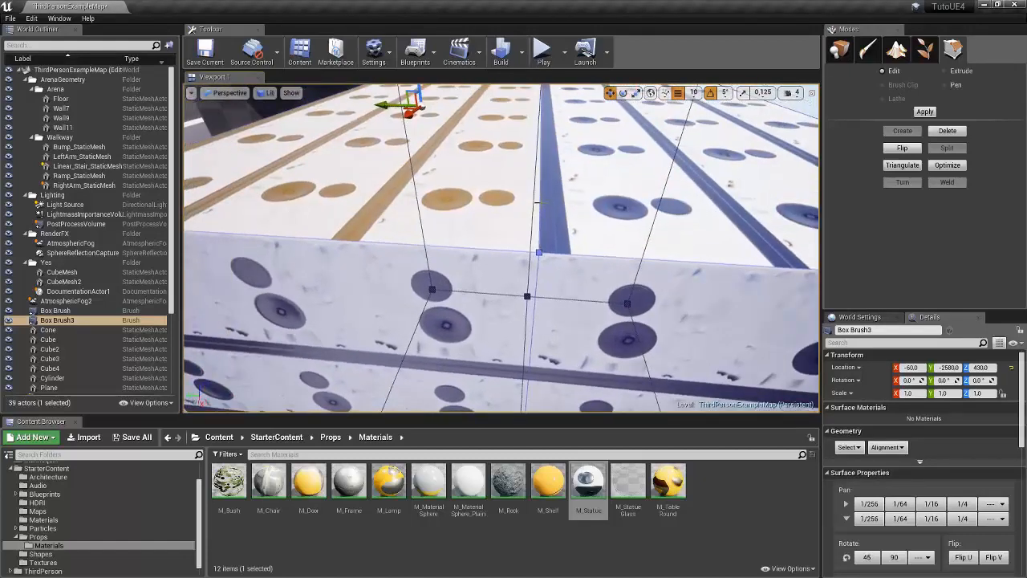
key(f)
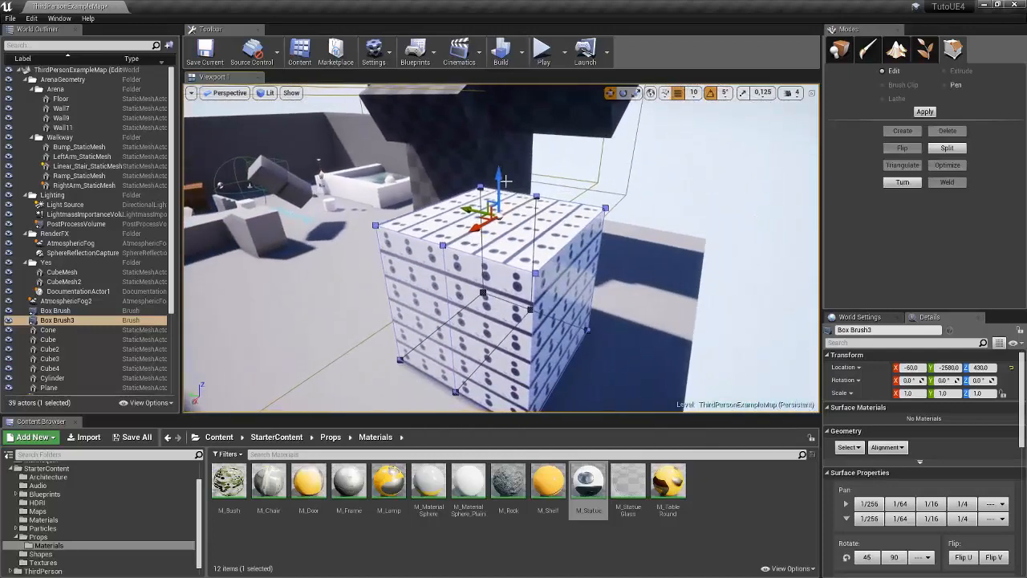
drag(491, 93, 491, 91)
mouse_move(491, 91)
right_down()
mouse_move(347, 85)
mouse_move(418, 128)
mouse_move(491, 141)
mouse_move(450, 138)
mouse_move(393, 111)
mouse_move(520, 134)
right_up()
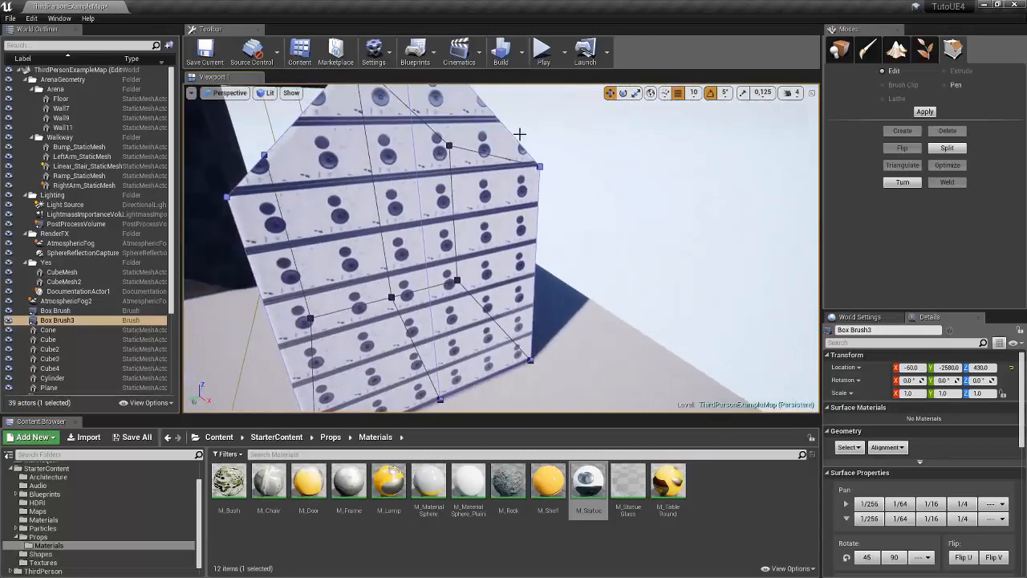
mouse_move(510, 249)
right_down()
mouse_move(425, 263)
mouse_move(456, 262)
right_up()
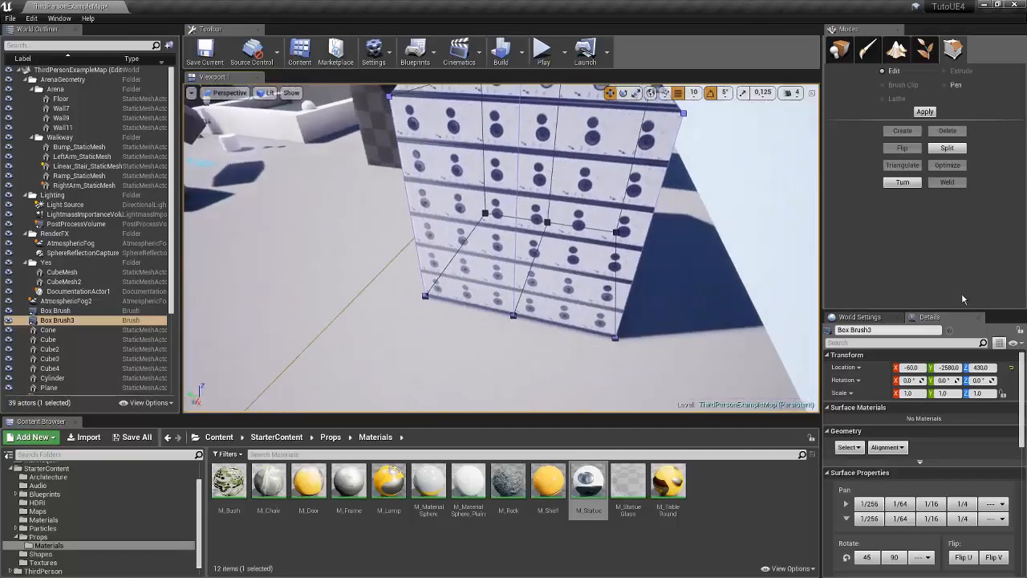
- Return to Place mode and select the whole gabled box brush in the World Outliner
click(839, 51)
mouse_move(619, 165)
right_down()
mouse_move(562, 160)
mouse_move(625, 163)
right_up()
click(619, 166)
mouse_move(559, 210)
right_down()
mouse_move(555, 161)
mouse_move(559, 210)
right_up()
right_click(485, 230)
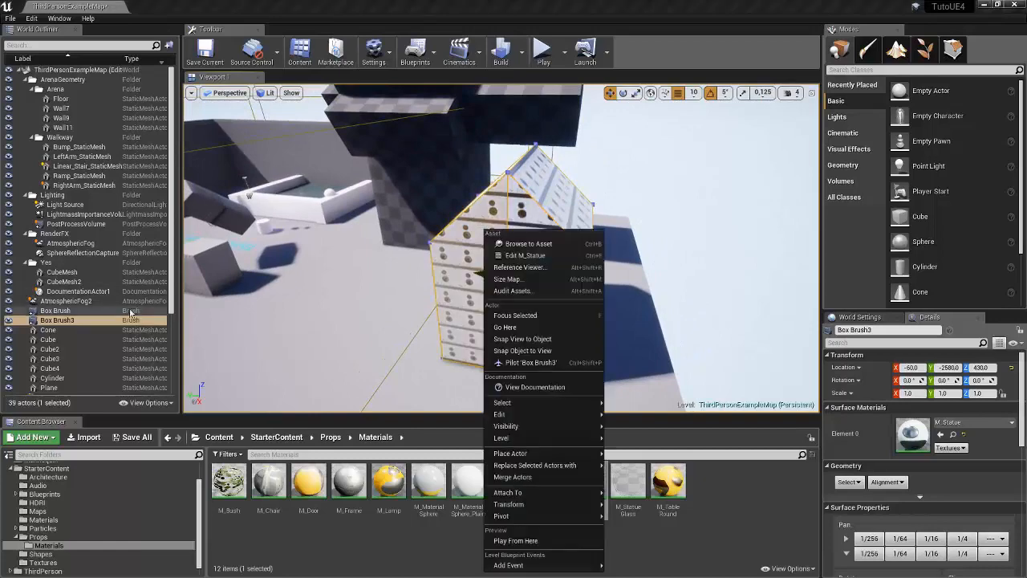
click(88, 312)
click(84, 321)
- Try selecting all brush surfaces in the level, starting from the gabled box brush
right_drag(507, 314, 536, 233)
mouse_move(552, 520)
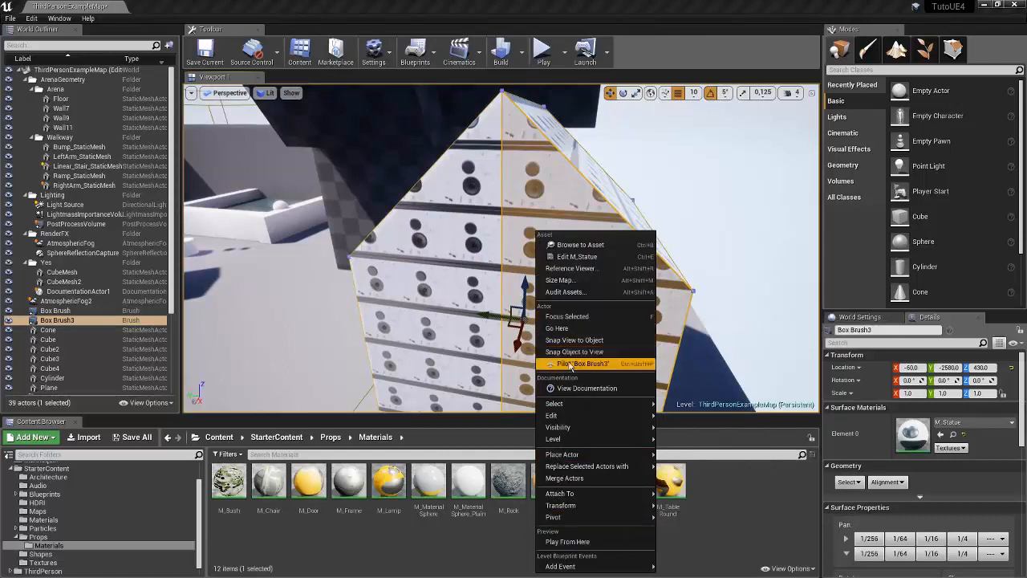
mouse_move(568, 416)
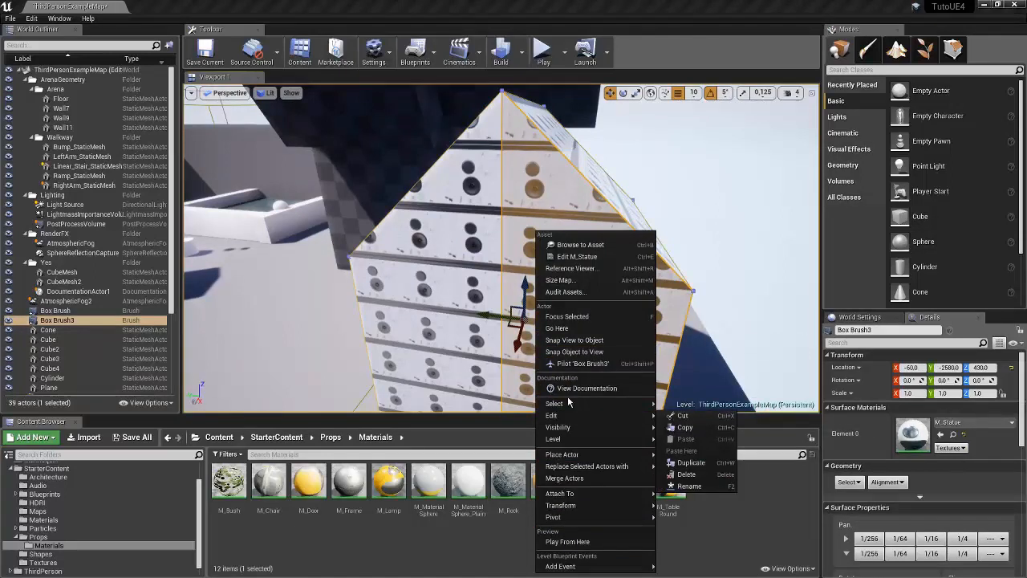
mouse_move(633, 407)
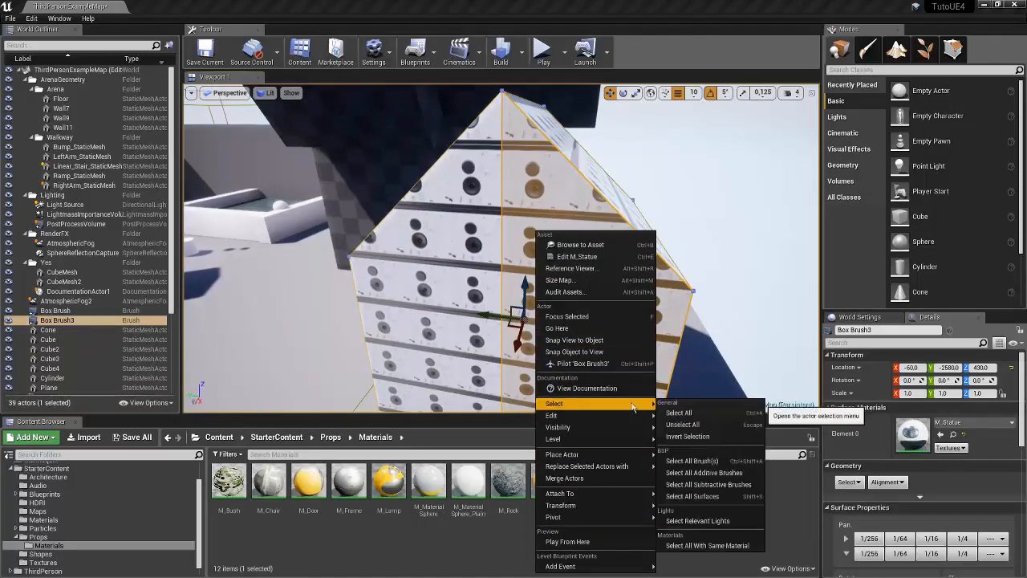
click(691, 496)
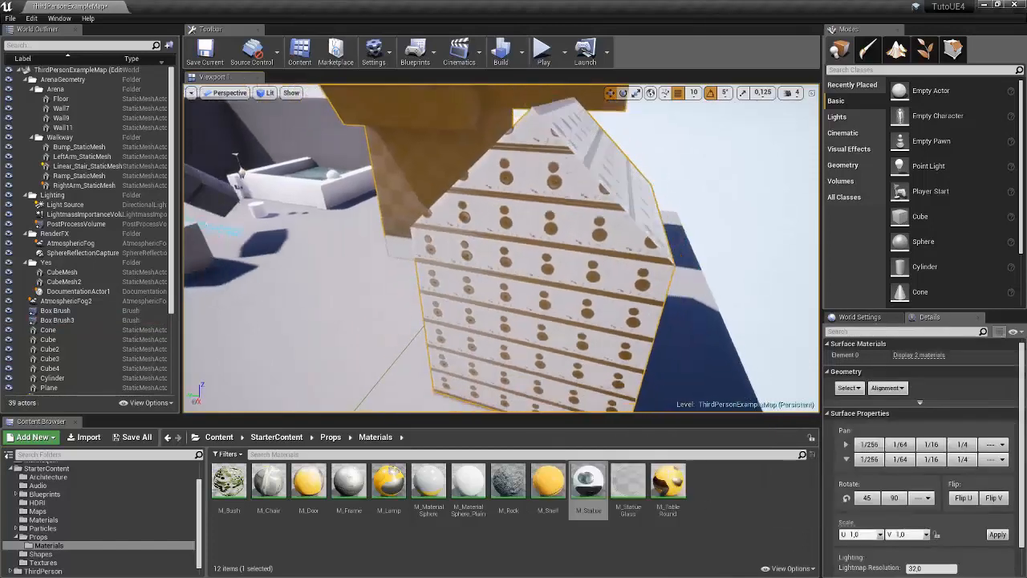
right_drag(501, 248, 523, 249)
click(523, 249)
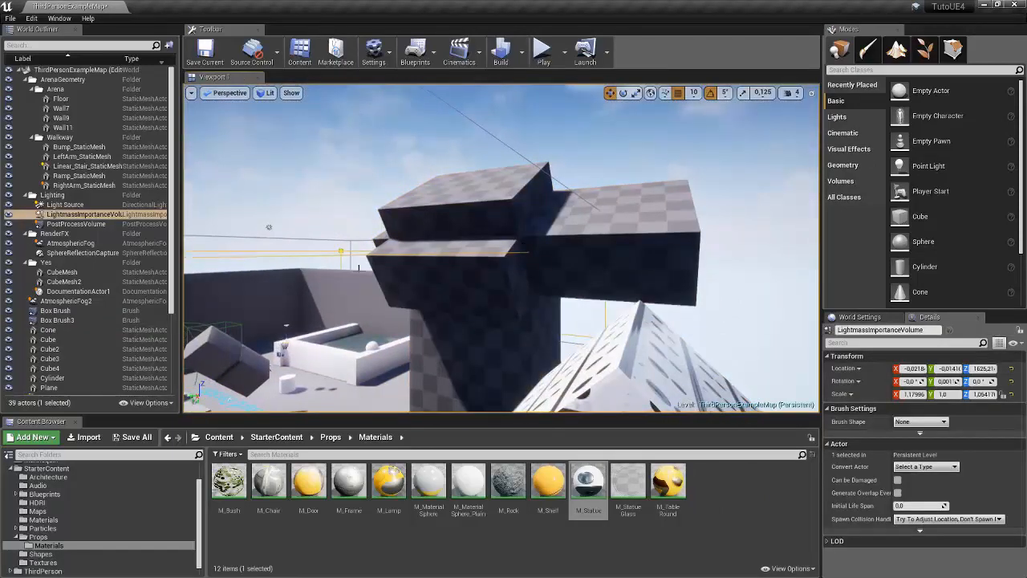
- Delete the checkered, extruded box brush standing beside the gabled house
click(493, 222)
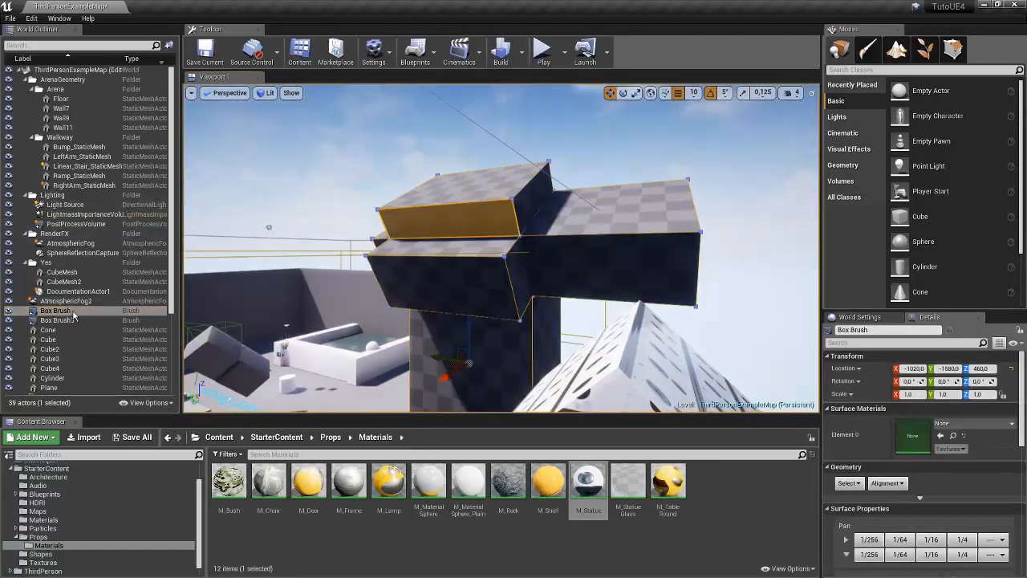
click(73, 313)
key(Delete)
- Select all surfaces of the remaining gabled box brush and clear the selection
mouse_move(598, 331)
right_down()
mouse_move(634, 373)
mouse_move(610, 345)
mouse_move(634, 353)
mouse_move(670, 324)
mouse_move(630, 341)
mouse_move(554, 345)
mouse_move(577, 337)
mouse_move(619, 284)
mouse_move(513, 251)
right_up()
right_click(597, 332)
click(720, 502)
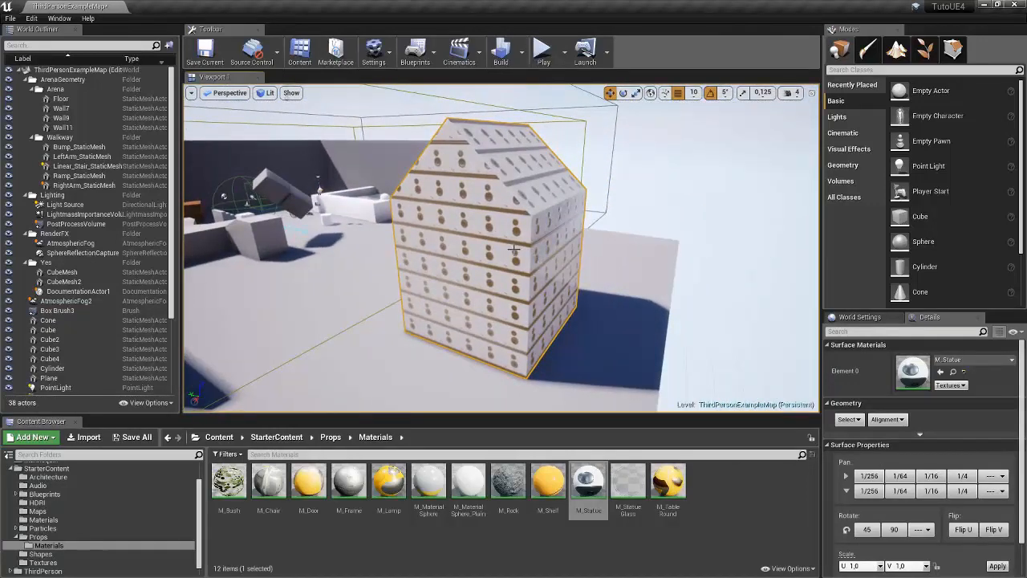
scroll(89, 275, down, 3)
scroll(89, 274, up, 3)
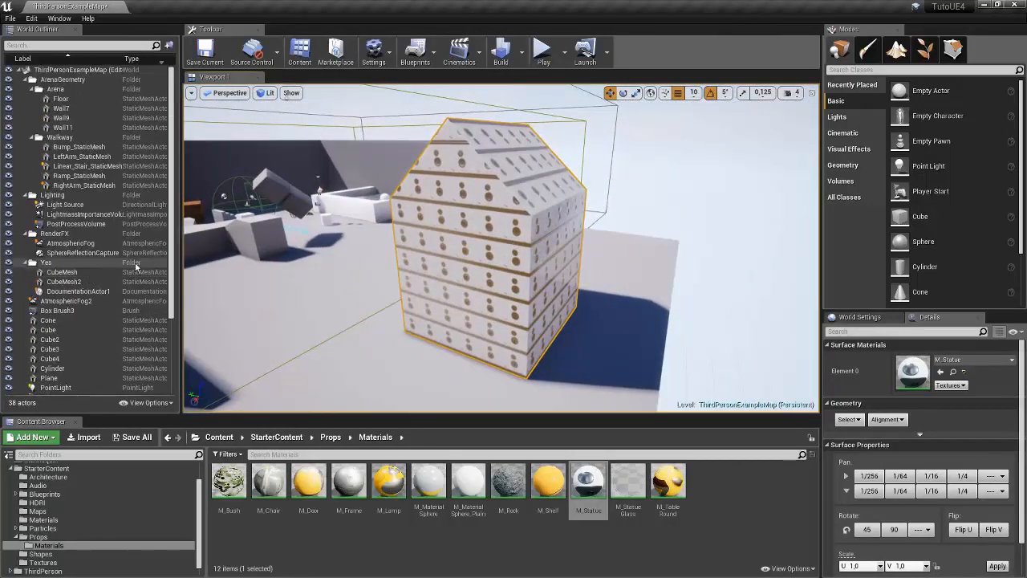
key(Escape)
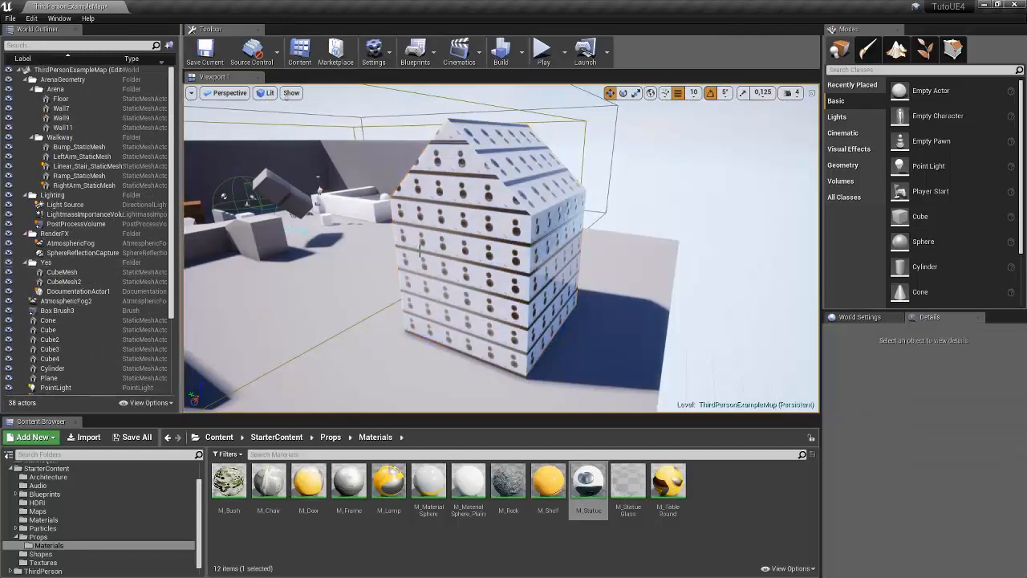
- Select the whole gabled box brush in the World Outliner and duplicate it
right_drag(419, 251, 419, 273)
scroll(201, 270, down, 1)
scroll(131, 277, down, 4)
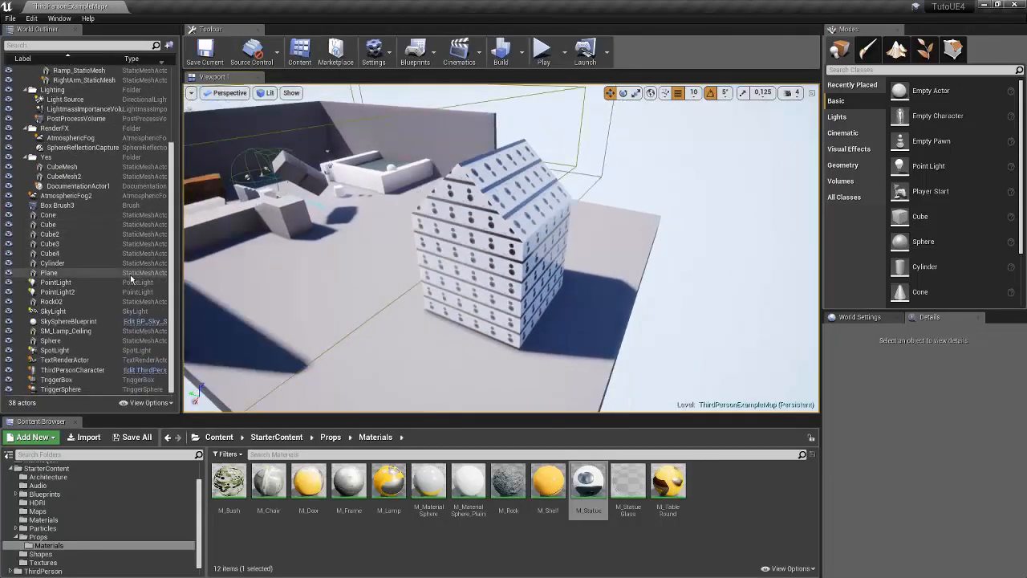
scroll(131, 278, up, 2)
double_click(60, 276)
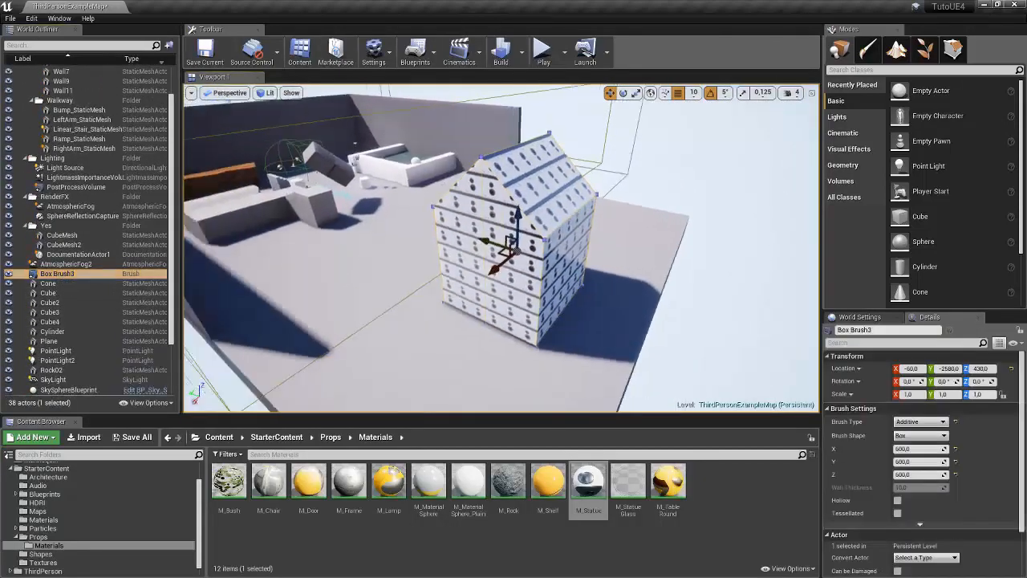
scroll(89, 204, up, 1)
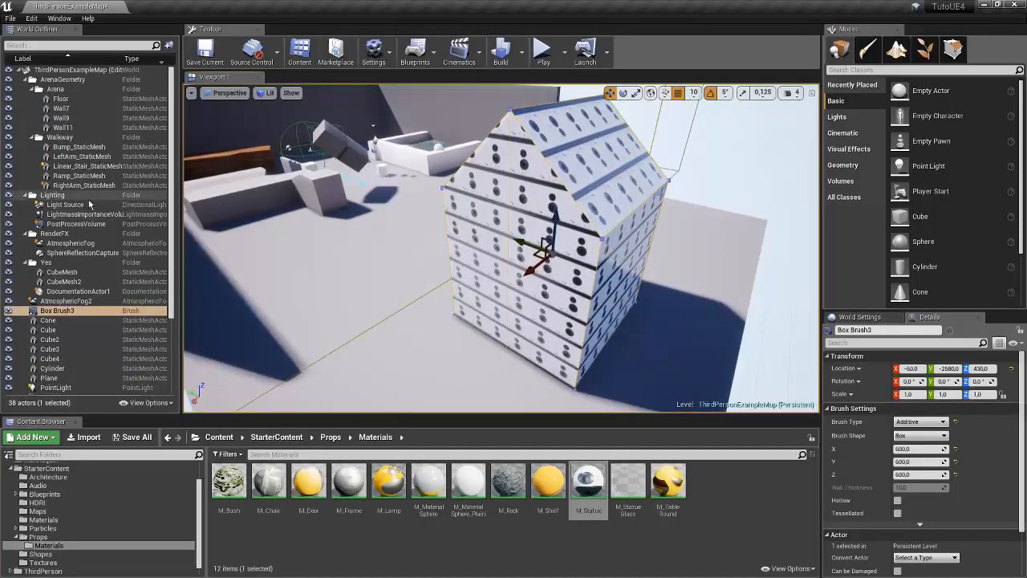
scroll(89, 204, down, 3)
scroll(95, 196, up, 1)
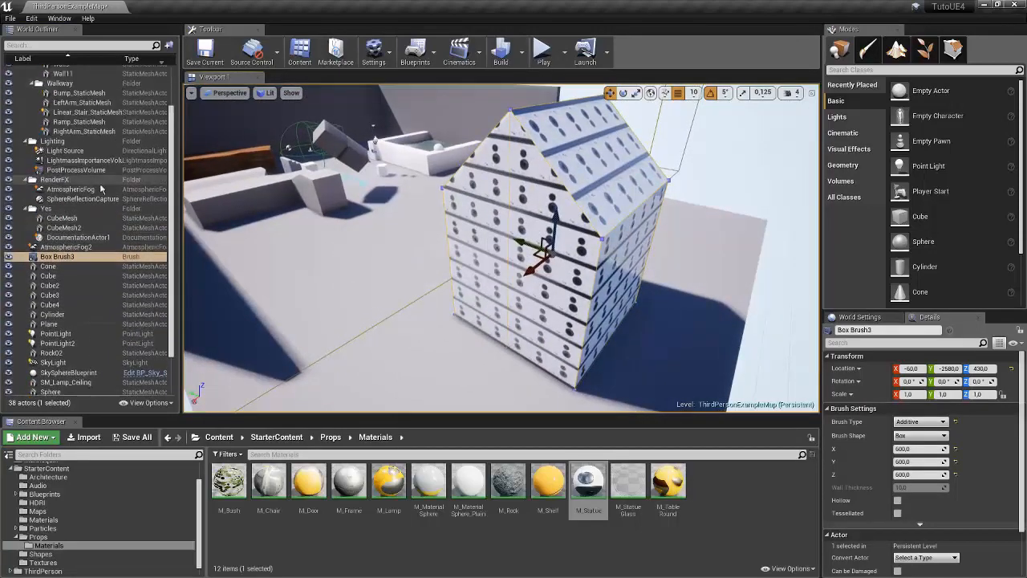
click(32, 18)
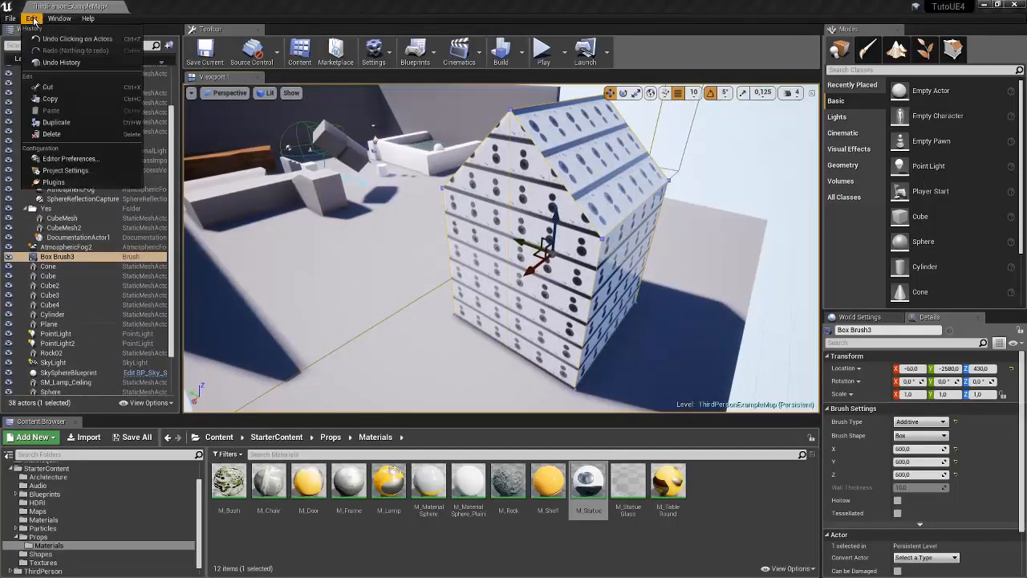
right_click(69, 260)
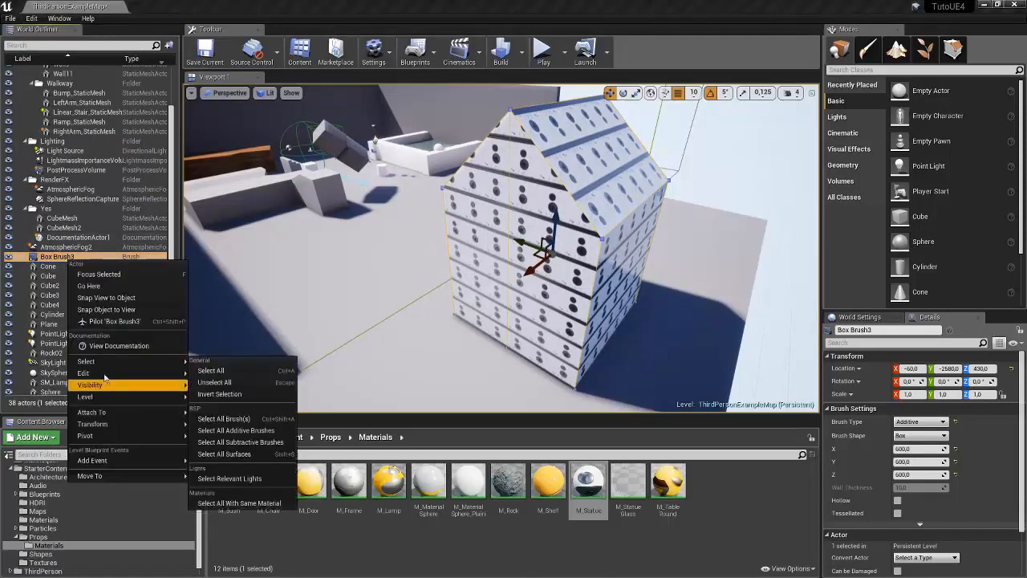
key(Escape)
click(32, 18)
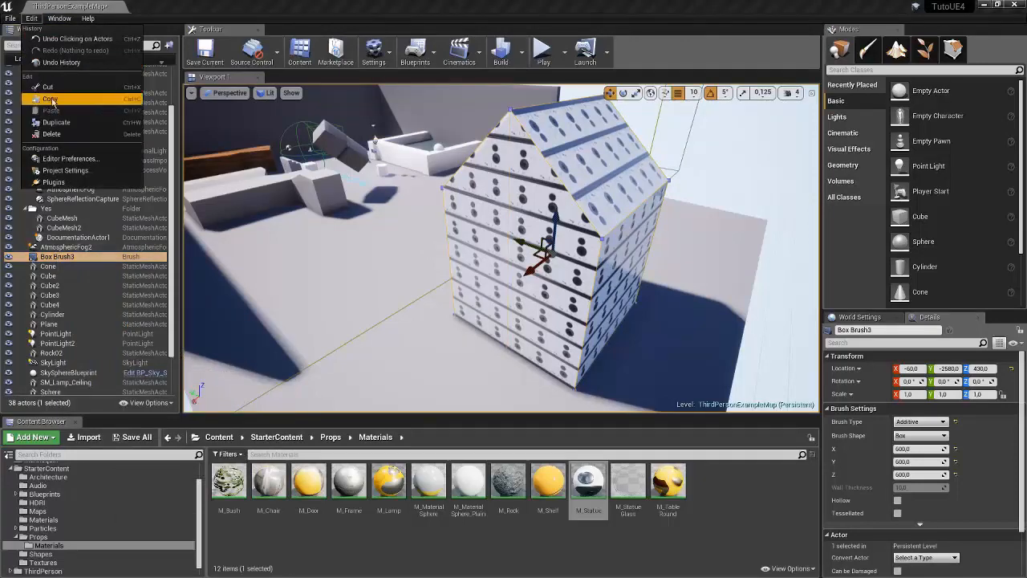
click(58, 124)
- Move the duplicate brush to X -60 and Y -2580 and set its X, Y and Z sizes to 550
right_drag(559, 251, 585, 254)
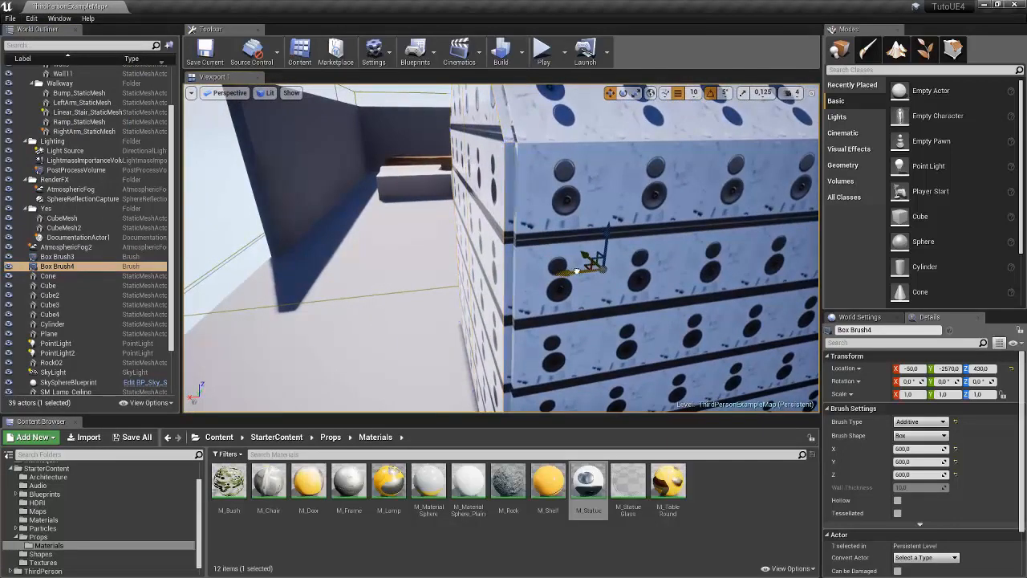
drag(576, 272, 584, 271)
right_drag(584, 271, 613, 268)
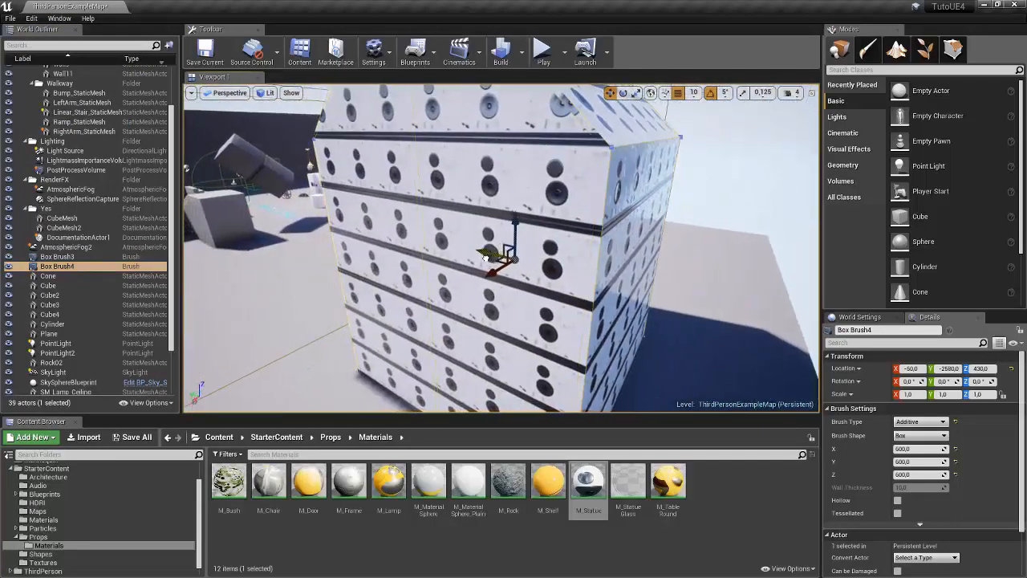
right_drag(486, 257, 513, 256)
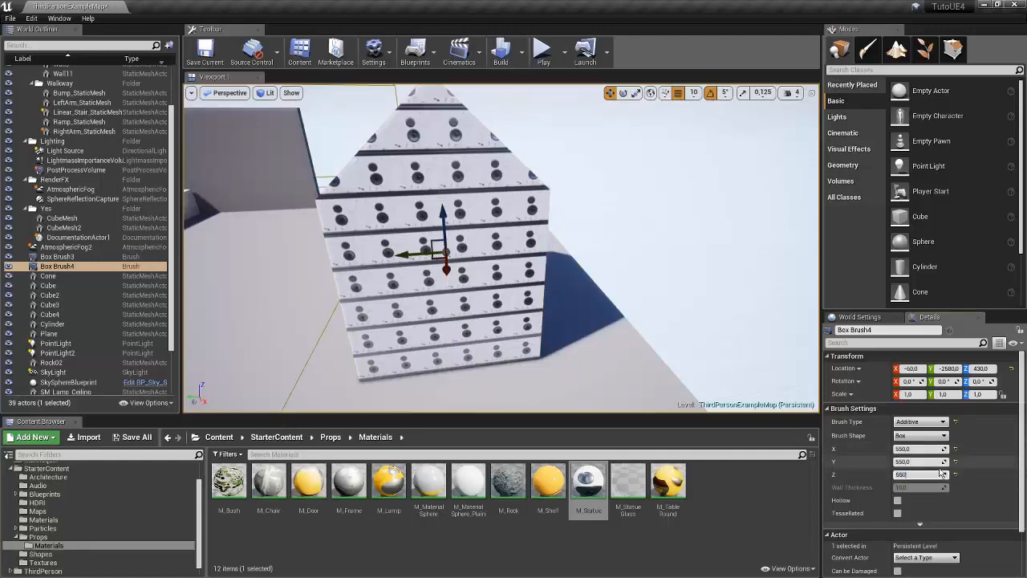
- Change the duplicate box brush's type to Subtractive so it hollows out the house
scroll(935, 433, down, 1)
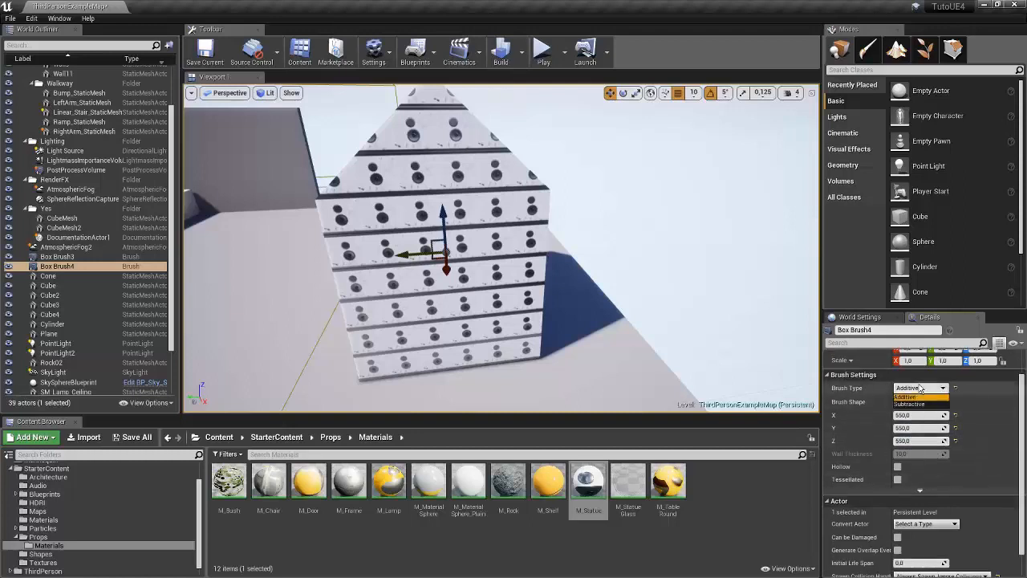
click(913, 404)
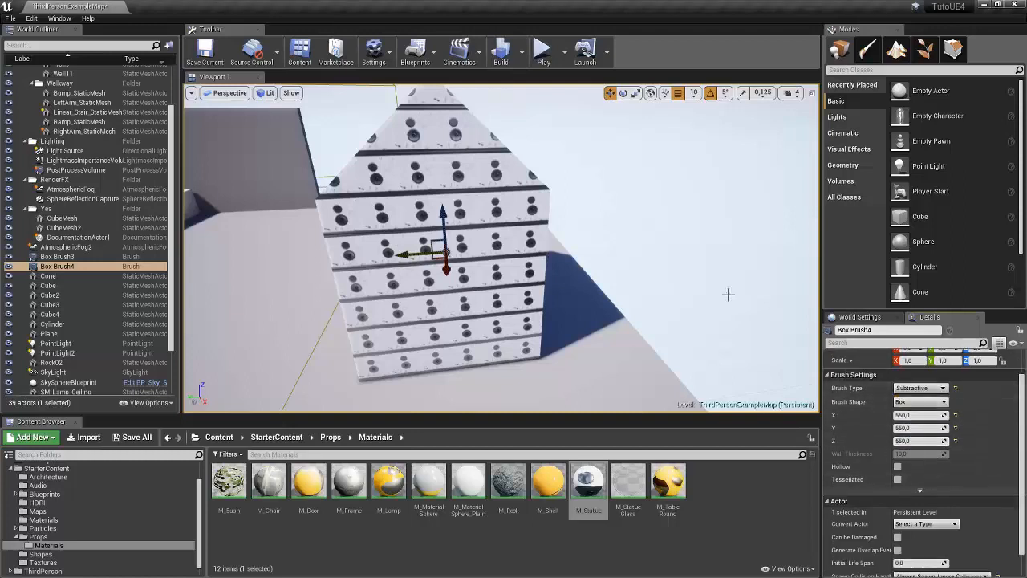
- Examine the hollowed interior of the house in Unlit view mode and return to Lit
click(268, 95)
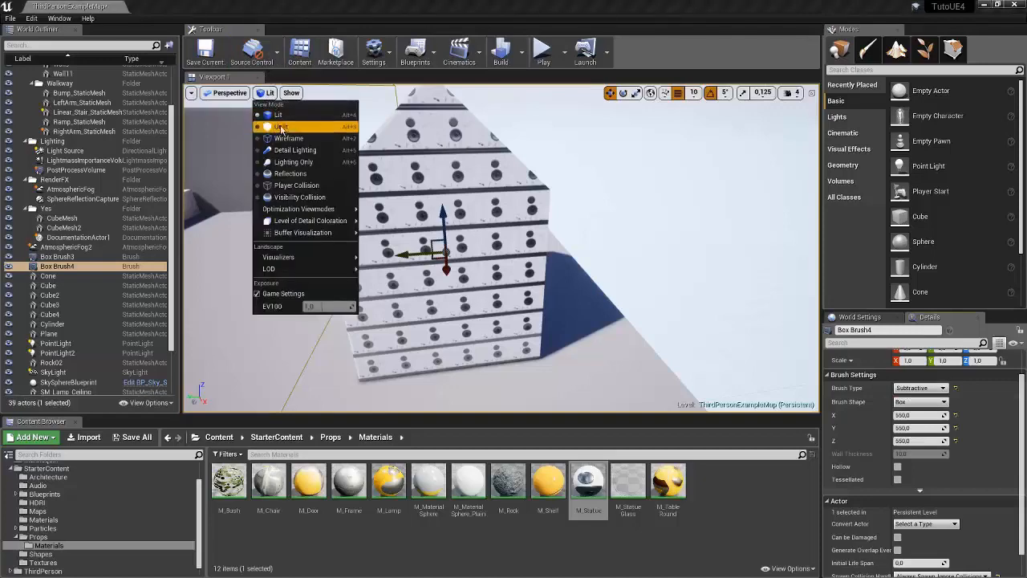
click(279, 126)
mouse_move(569, 210)
right_down()
mouse_move(521, 233)
mouse_move(554, 200)
right_up()
key(w)
right_drag(497, 241, 738, 249)
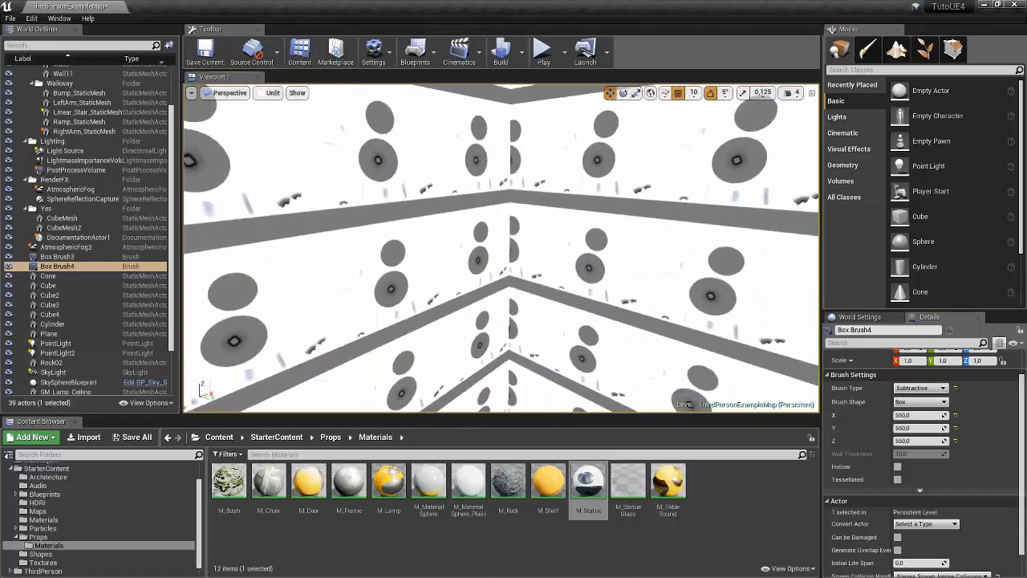
click(268, 94)
click(278, 117)
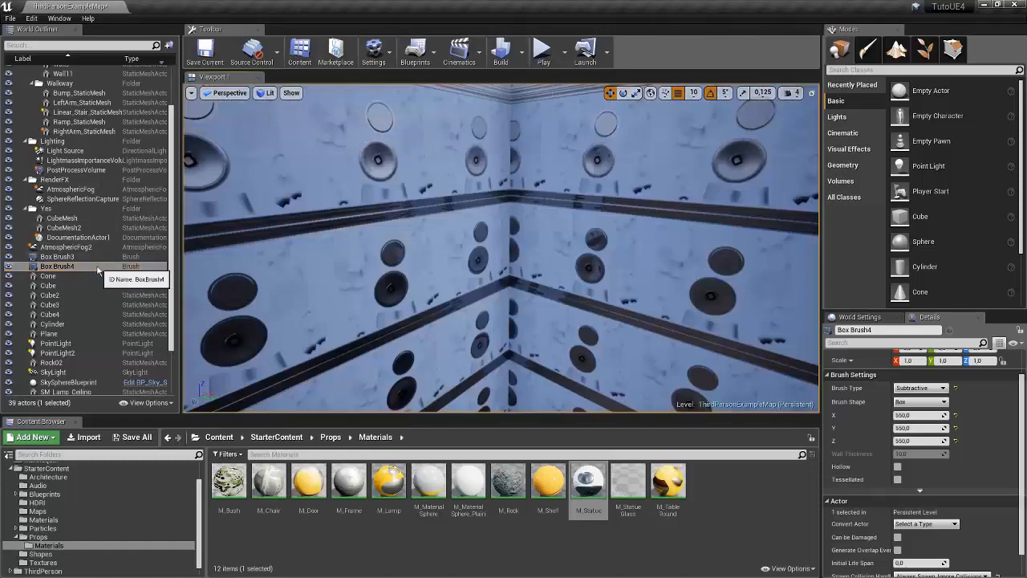
- Delete the subtractive duplicate brush and undo the deletion
key(Delete)
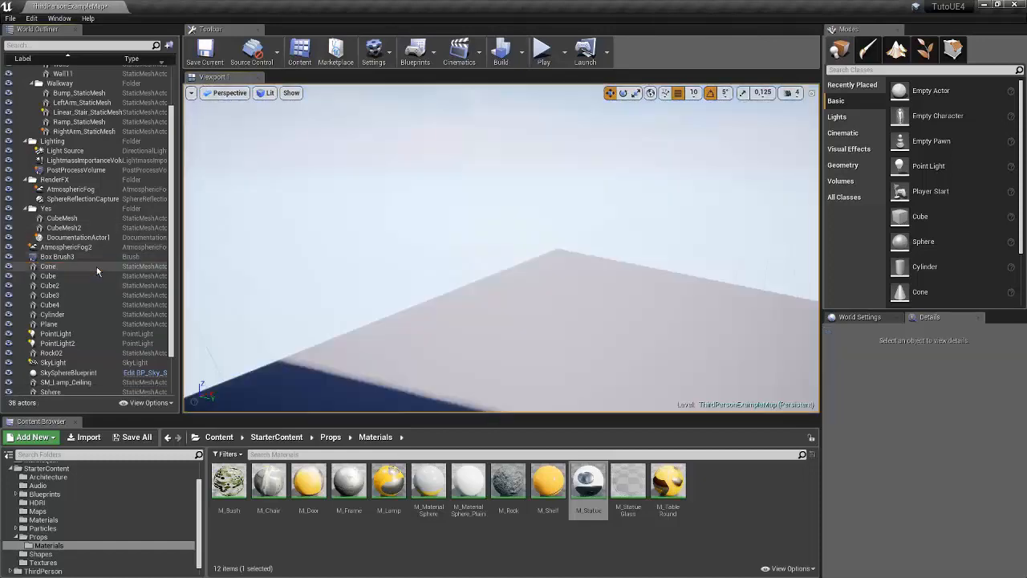
right_drag(220, 265, 220, 277)
mouse_move(455, 268)
right_down()
mouse_move(513, 297)
mouse_move(521, 273)
mouse_move(456, 268)
right_up()
key(ctrl+z)
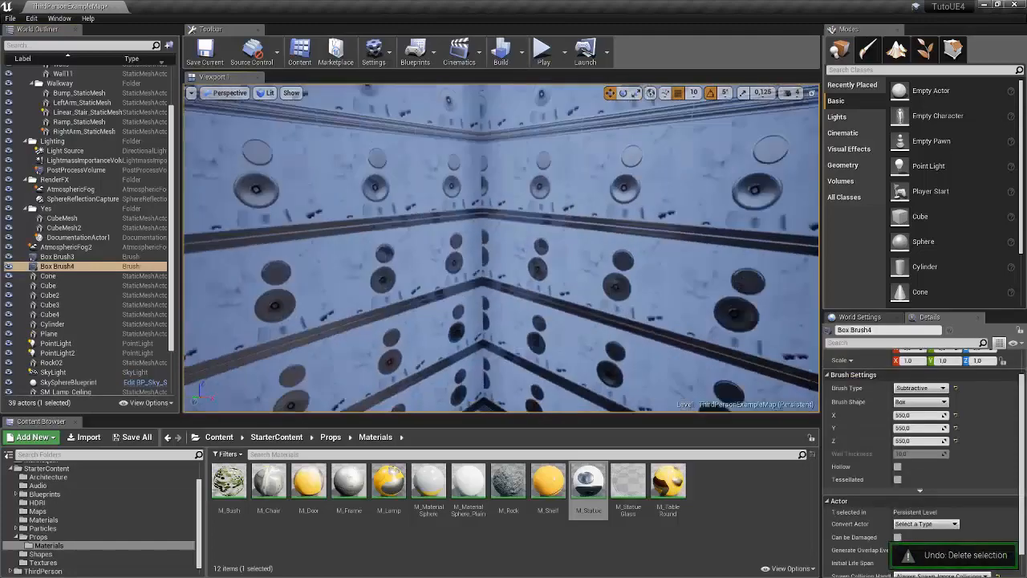
- Add a box brush from the Geometry shapes at the base of the house's wall and move it into the wall
key(f)
mouse_move(545, 246)
right_down()
mouse_move(594, 241)
mouse_move(561, 269)
mouse_move(529, 260)
mouse_move(545, 245)
right_up()
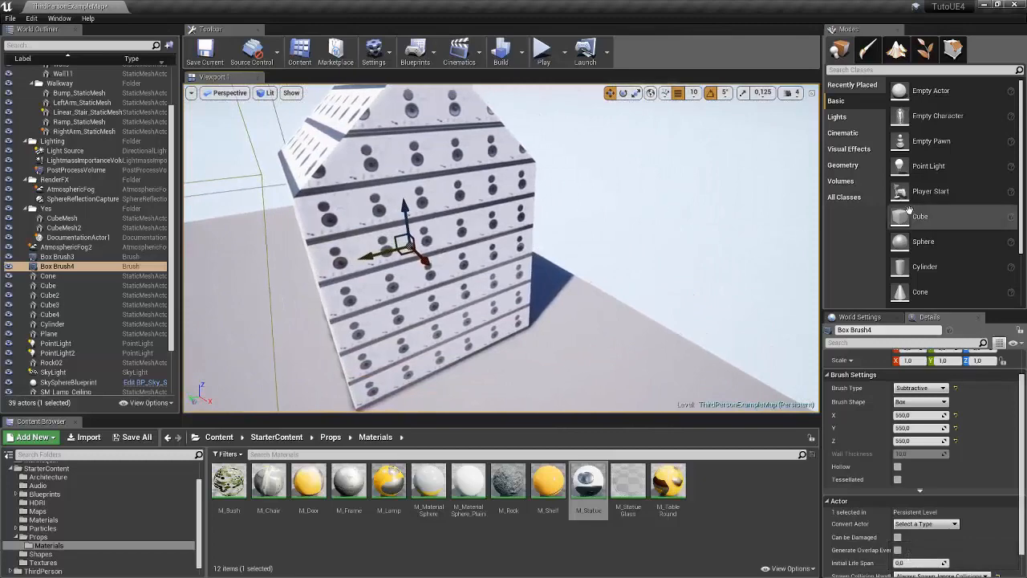
mouse_move(788, 215)
right_down()
mouse_move(754, 253)
mouse_move(787, 215)
right_up()
click(856, 166)
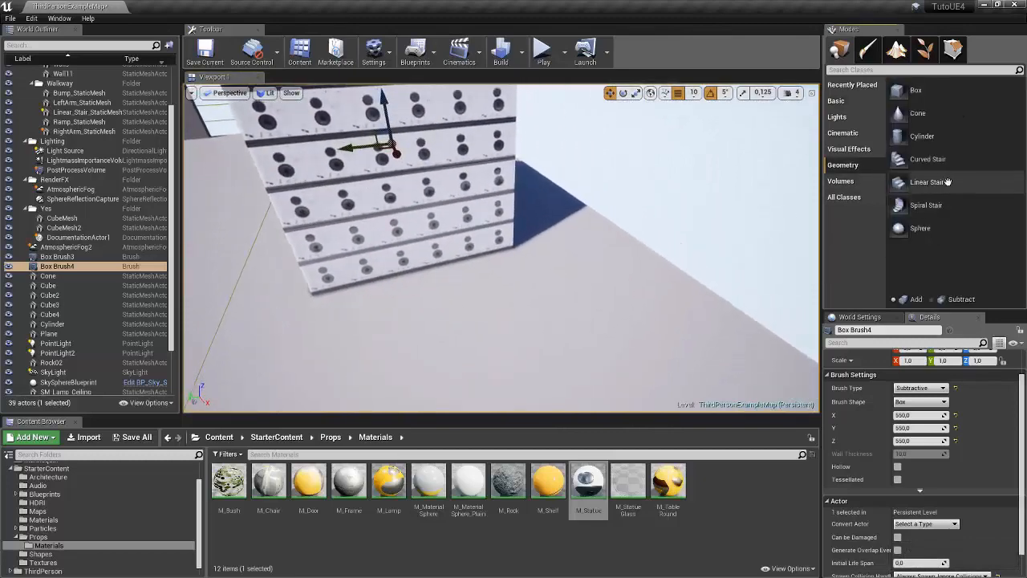
drag(910, 90, 619, 190)
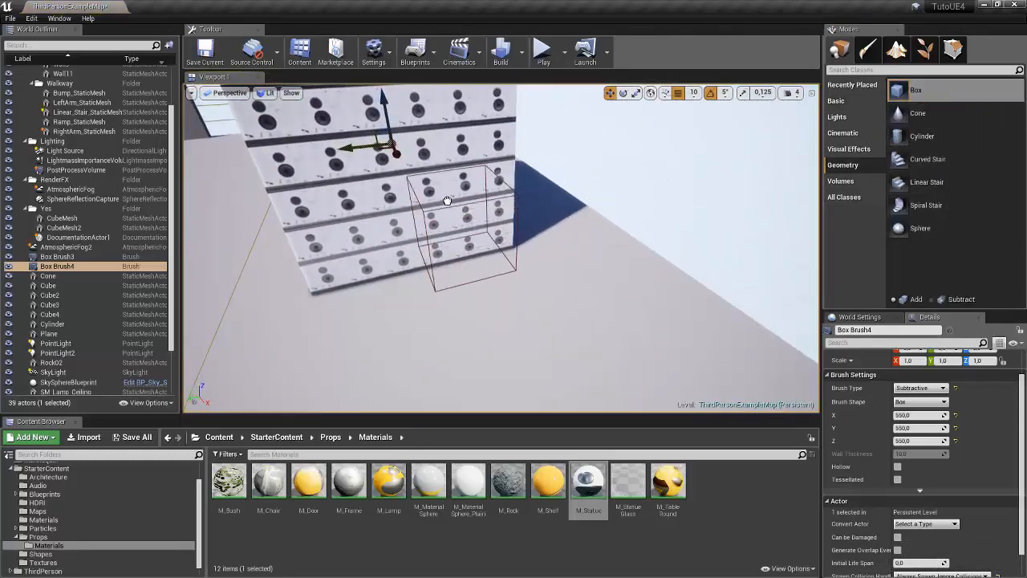
drag(447, 201, 449, 201)
mouse_move(449, 201)
right_down()
mouse_move(513, 205)
mouse_move(498, 189)
right_up()
drag(542, 210, 494, 200)
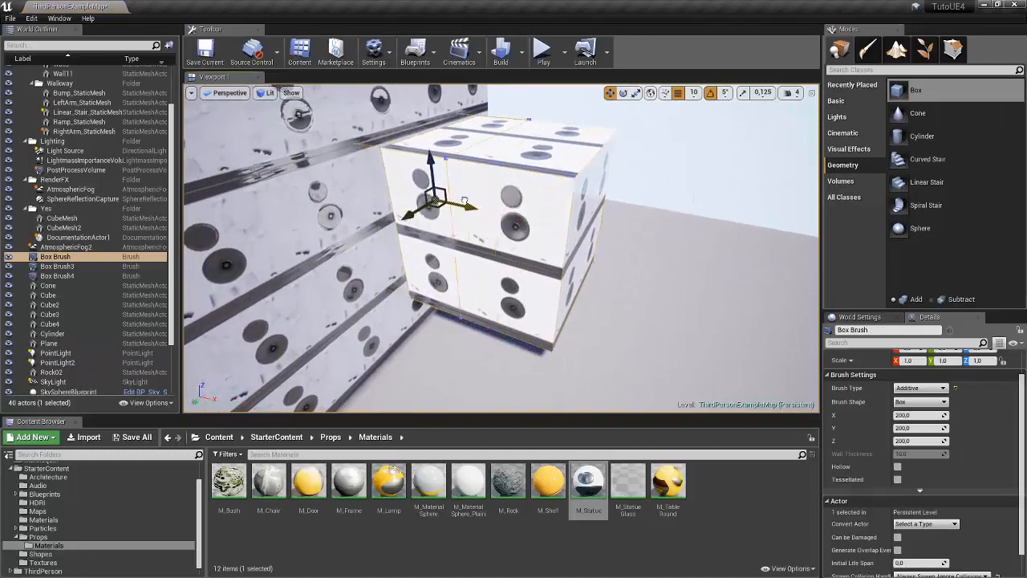
- Set the new box brush's Z size to 400 and its brush type to Subtractive to cut a doorway
mouse_move(464, 200)
right_down()
mouse_move(457, 210)
mouse_move(401, 206)
right_up()
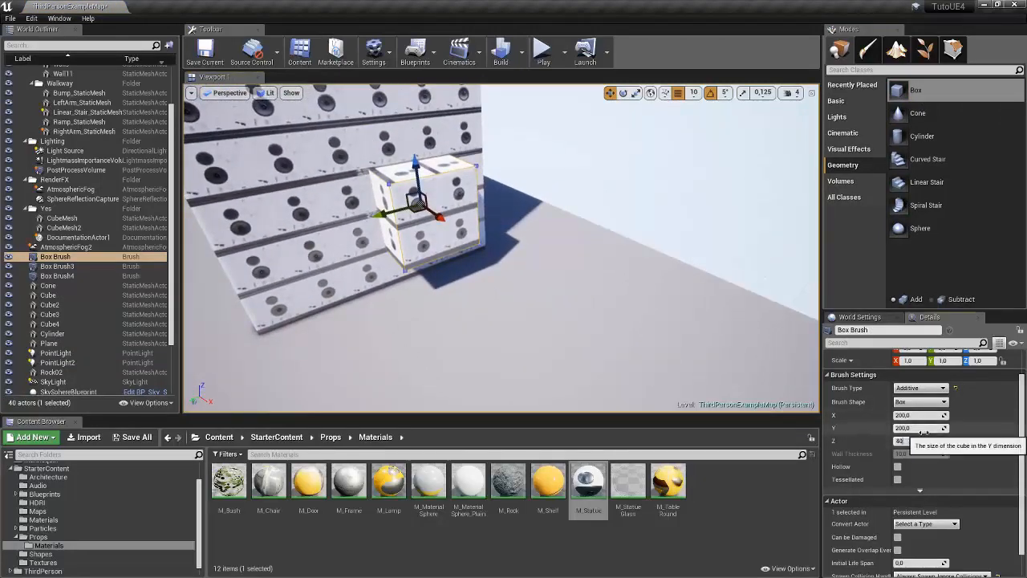
mouse_move(642, 280)
right_down()
mouse_move(562, 245)
mouse_move(594, 259)
mouse_move(573, 273)
mouse_move(598, 284)
right_up()
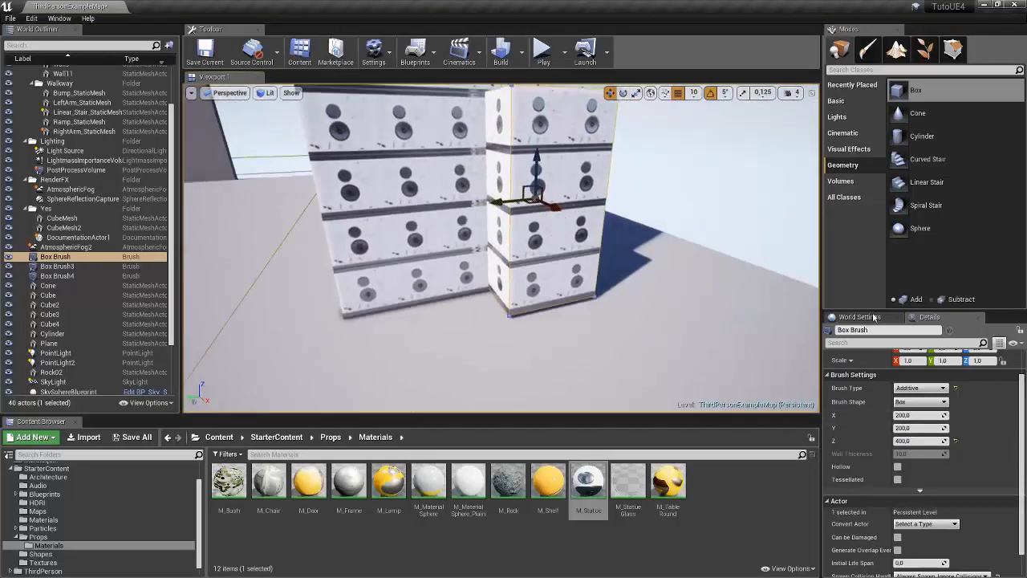
click(927, 388)
click(922, 406)
mouse_move(681, 264)
right_down()
mouse_move(654, 250)
mouse_move(675, 254)
right_up()
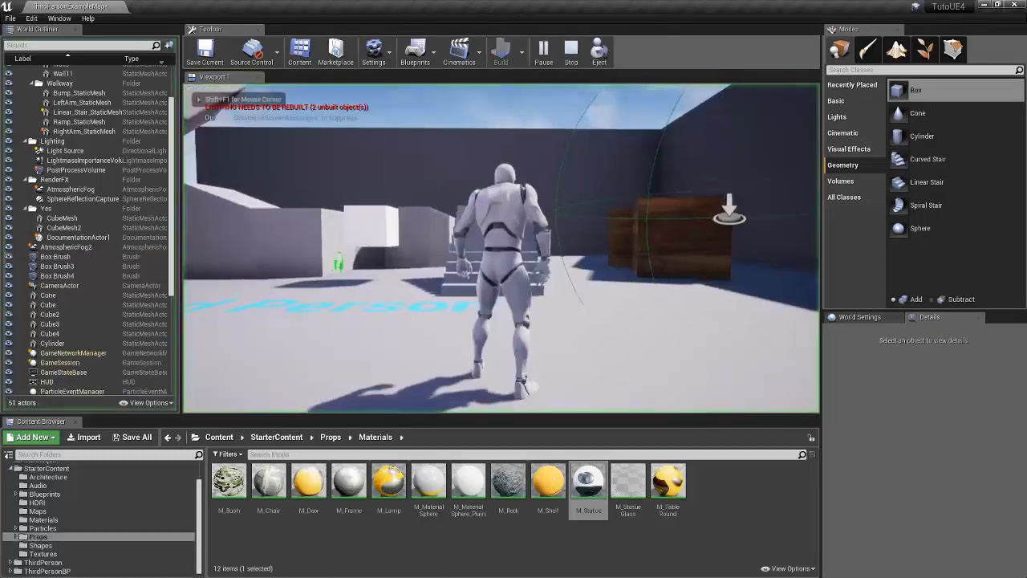
- Play the level and run the character over to the house's doorway
click(600, 240)
key(w)
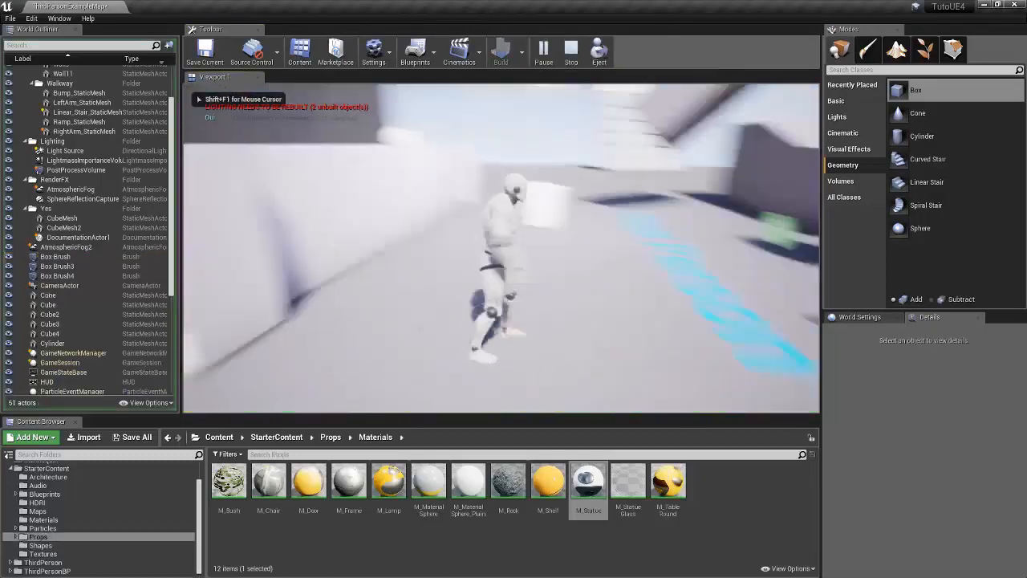
key(space)
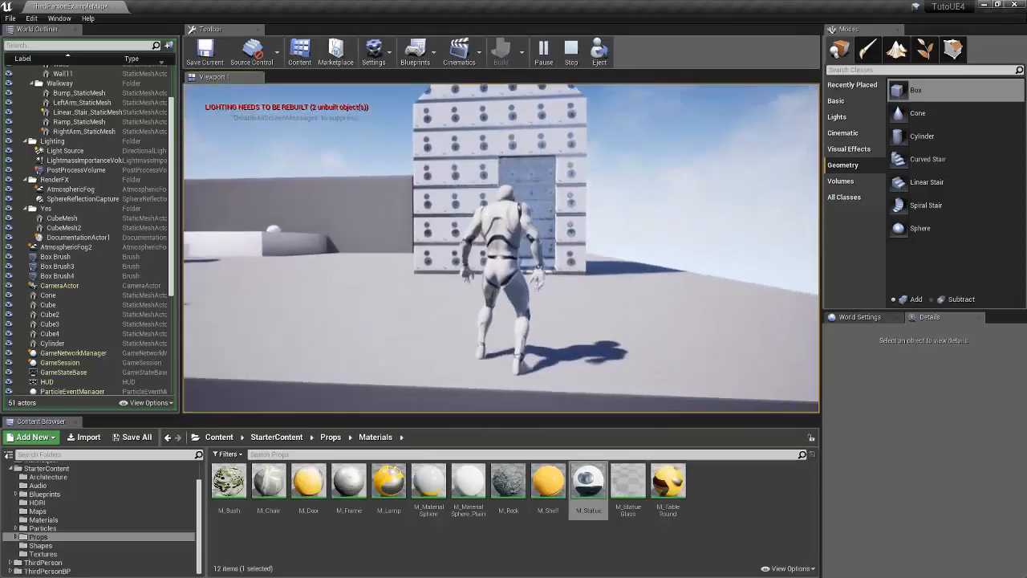
- End the play session and return to editing the level around the house
key(Escape)
right_drag(795, 298, 689, 297)
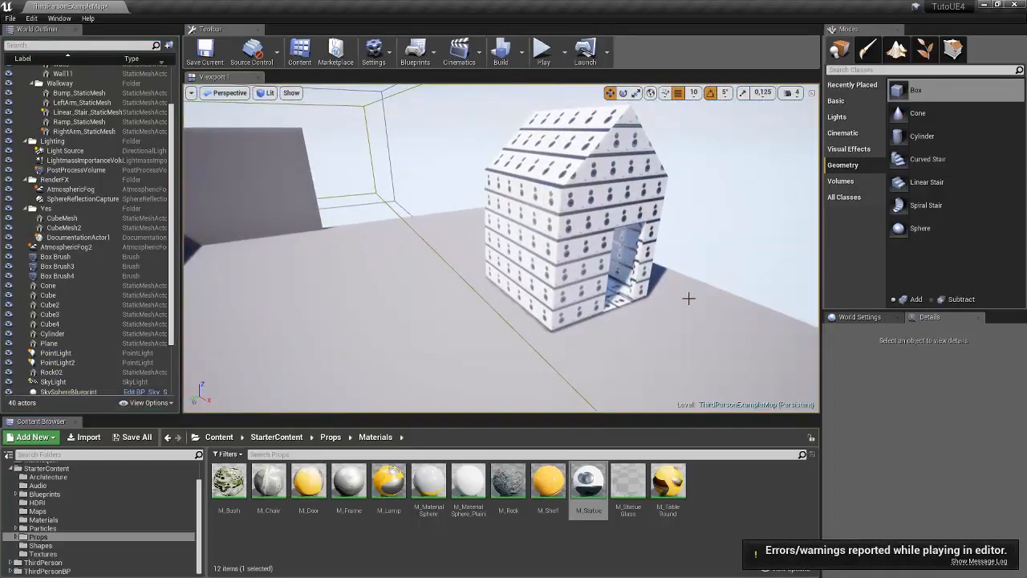
right_drag(667, 279, 533, 279)
- Select Box Brush, Box Brush3 and Box Brush4 and convert them into one static mesh named Box_Brush_StaticMesh in the Content folder
click(70, 258)
click(71, 258)
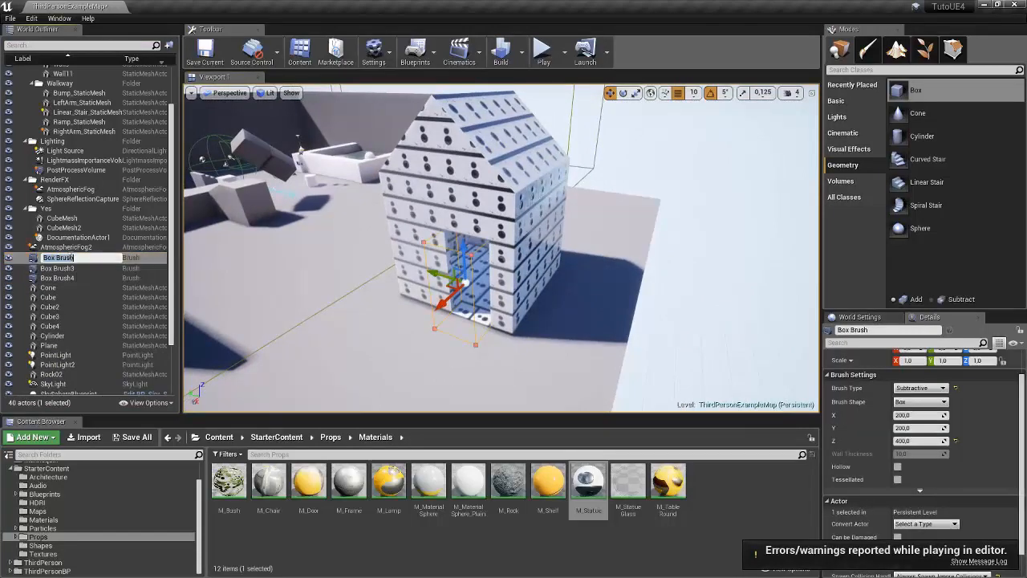
click(70, 248)
click(71, 257)
right_drag(449, 257, 598, 239)
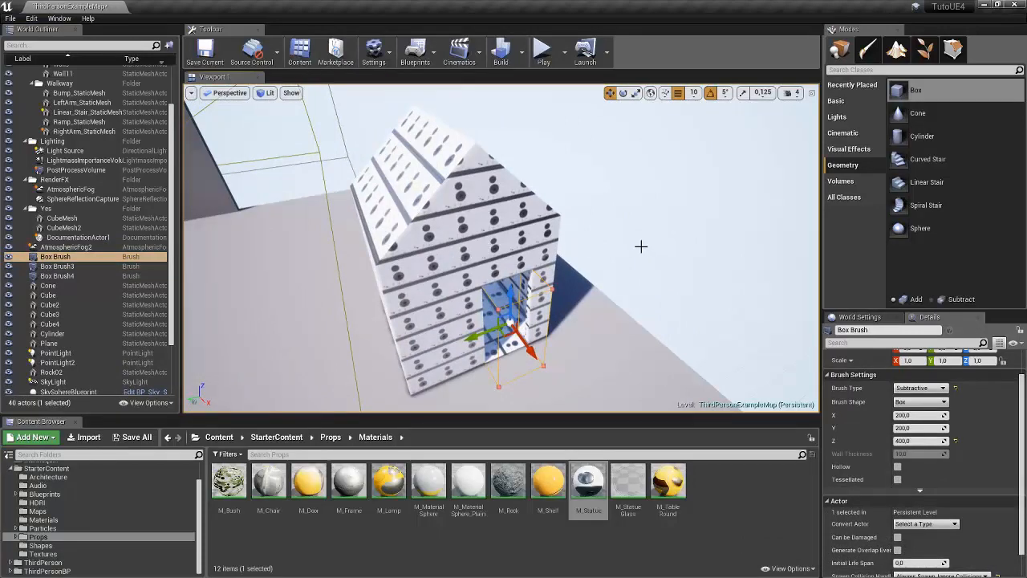
shift+click(56, 276)
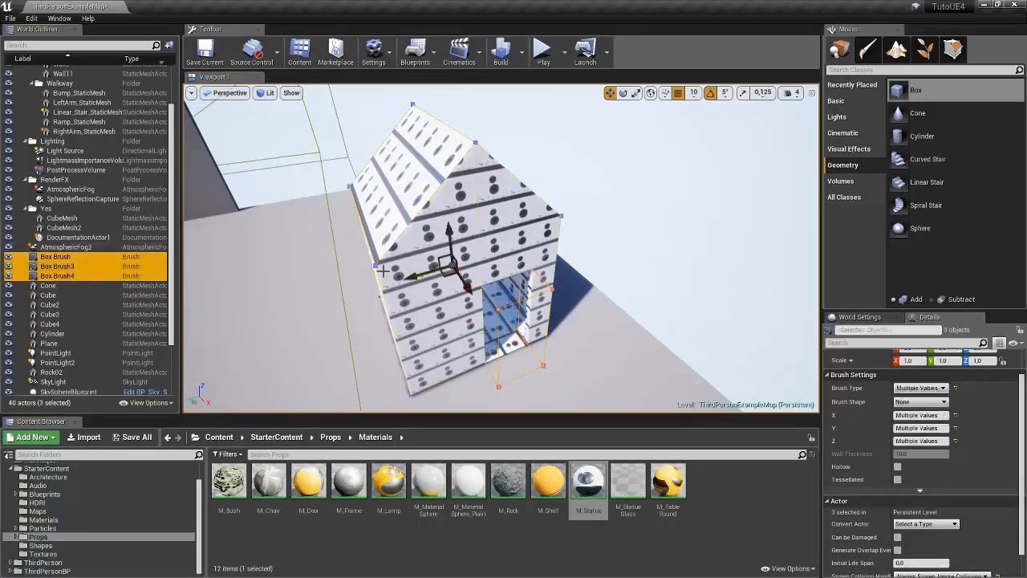
scroll(839, 433, down, 2)
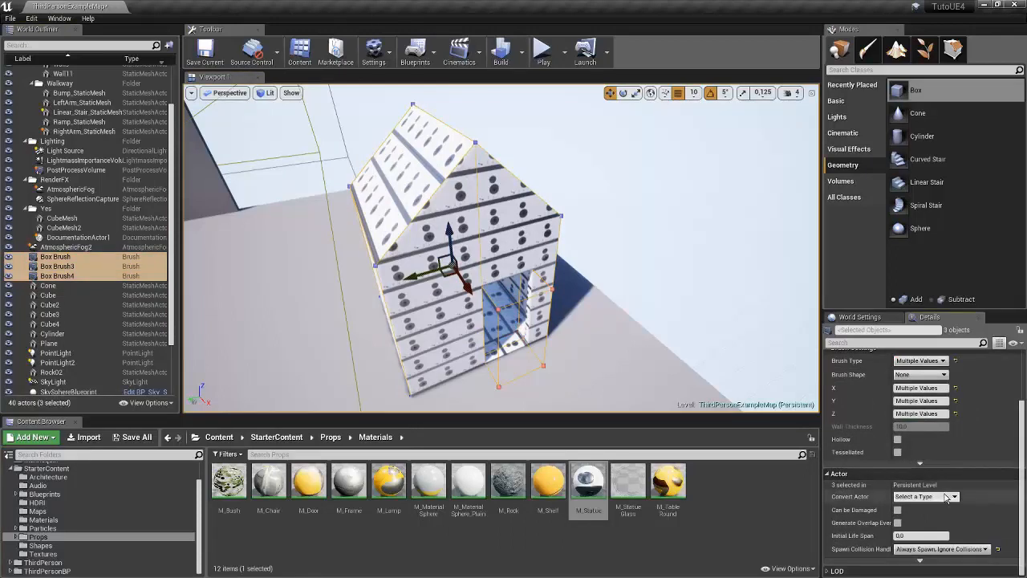
mouse_move(1023, 427)
mouse_down()
mouse_move(1022, 381)
mouse_move(1019, 430)
mouse_up()
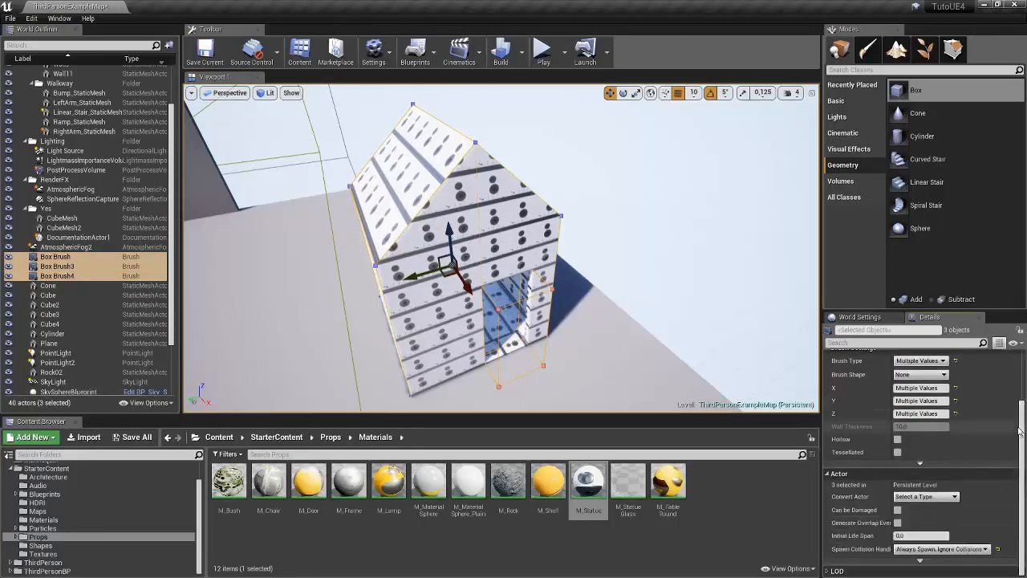
click(919, 464)
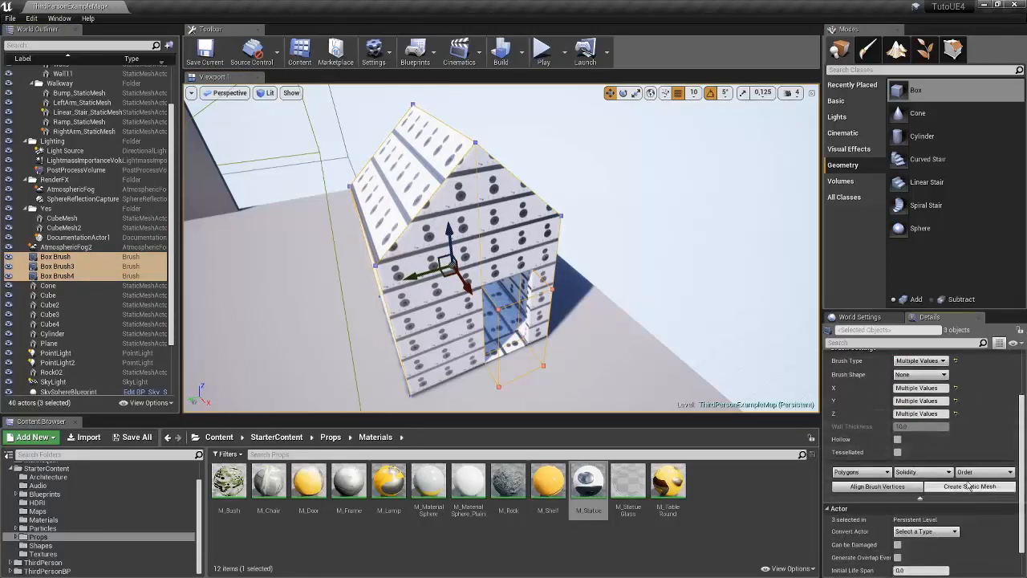
click(947, 488)
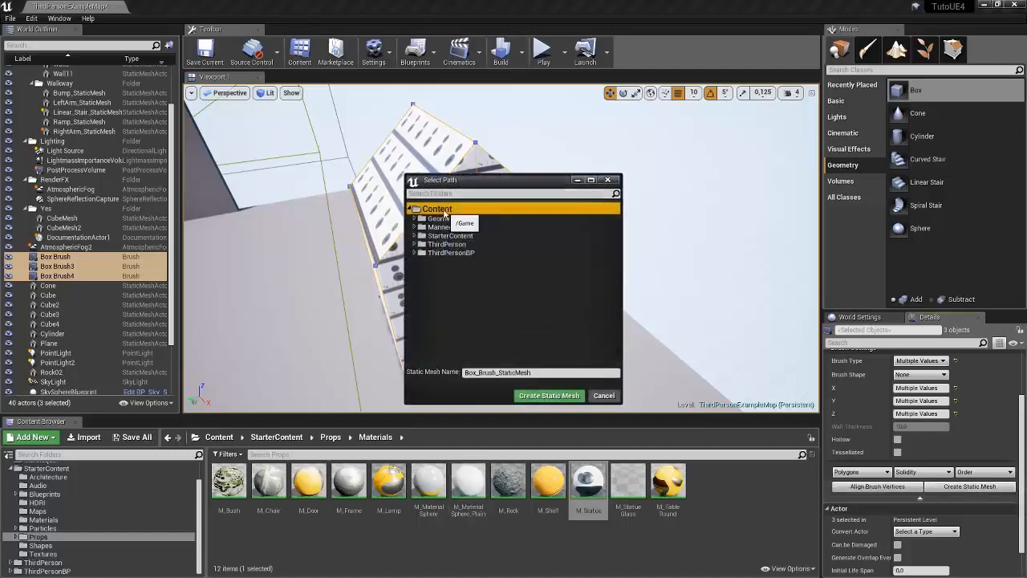
click(552, 396)
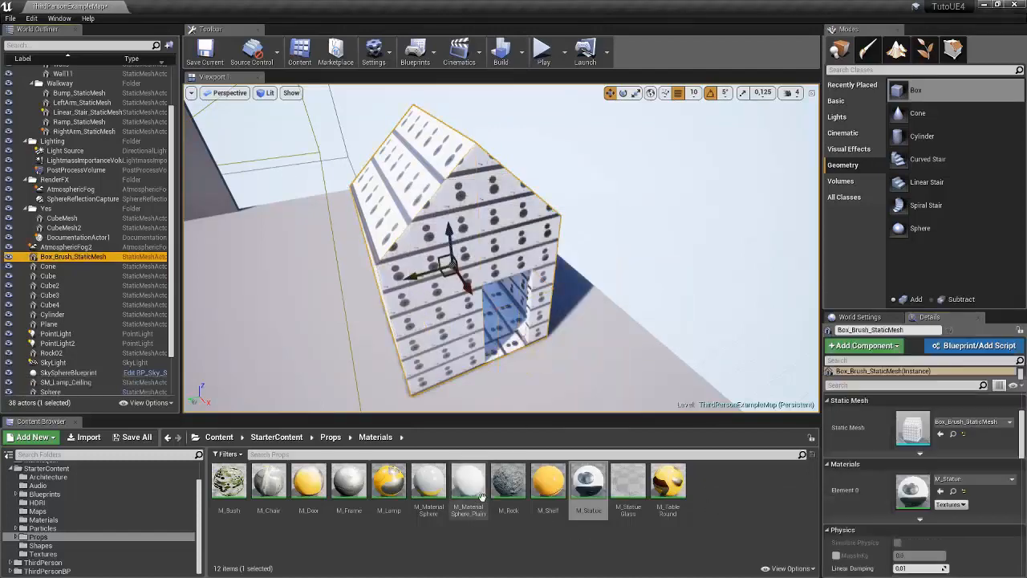
- Place a second Box_Brush_StaticMesh from the Content folder beside the house, delete it and reselect the original house mesh
click(220, 437)
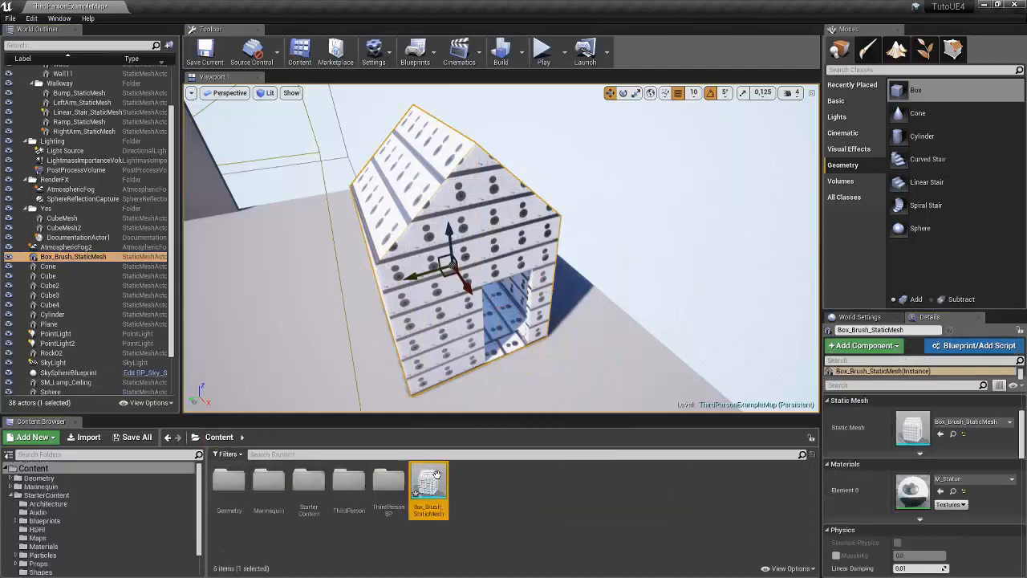
drag(435, 474, 276, 353)
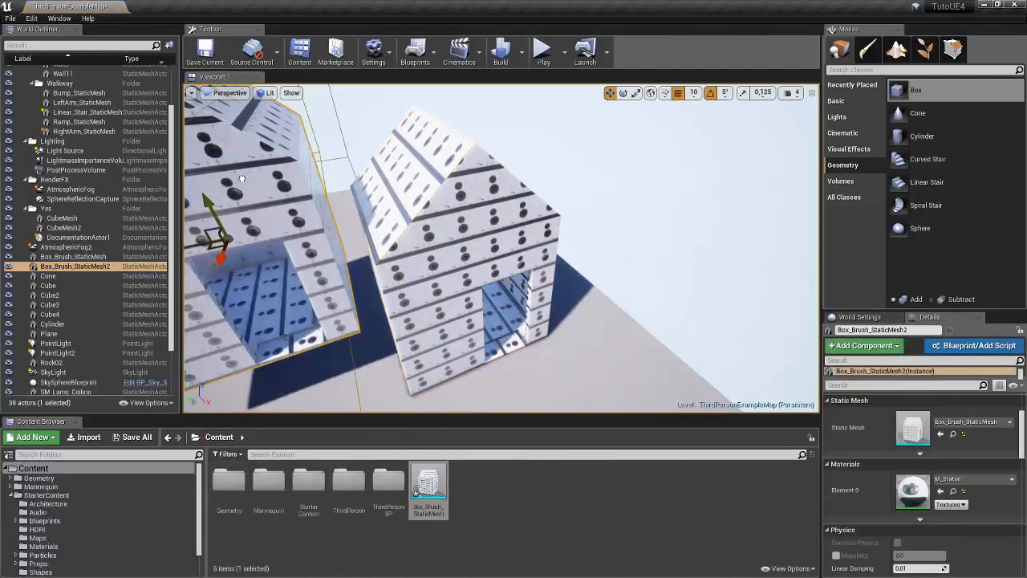
key(Delete)
click(473, 257)
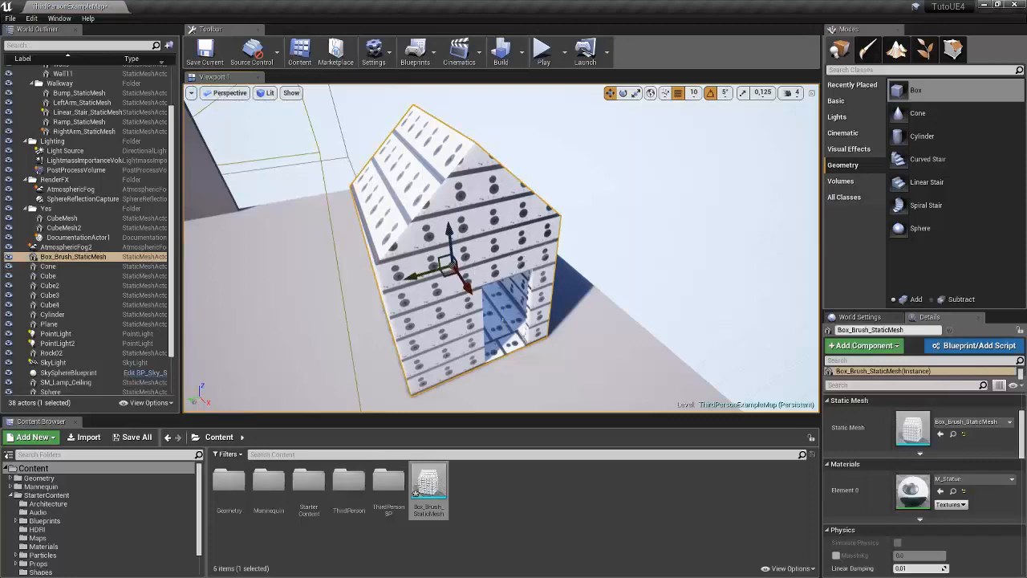
right_drag(473, 278, 501, 278)
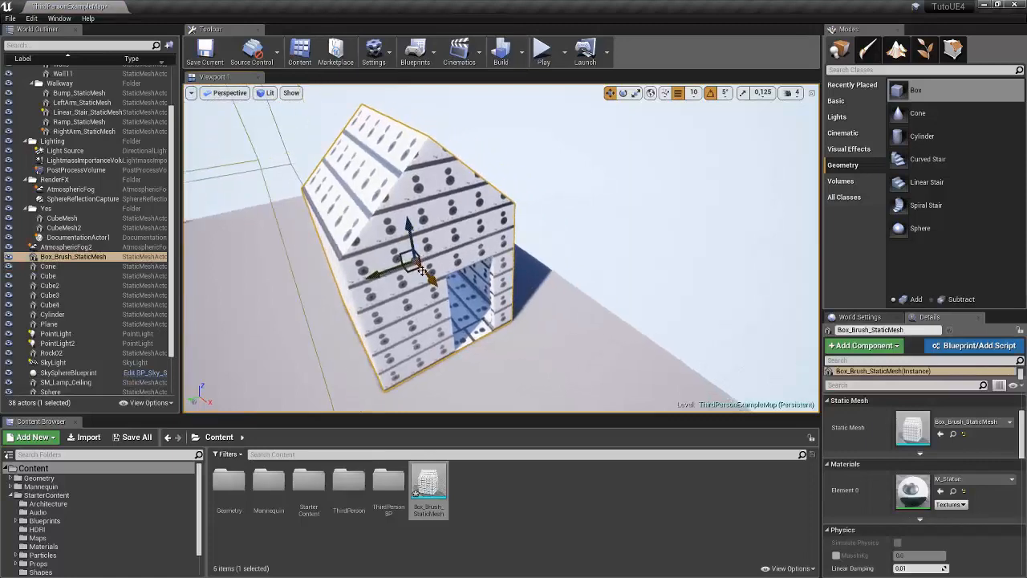
mouse_move(421, 270)
mouse_down()
mouse_move(380, 234)
mouse_move(507, 403)
mouse_move(484, 402)
mouse_move(410, 256)
mouse_up()
right_drag(410, 256, 385, 269)
- Add a Linear Stair brush from the Geometry shapes on the open floor near the house
drag(940, 207, 553, 323)
mouse_move(925, 184)
mouse_down()
mouse_move(681, 225)
mouse_move(456, 340)
mouse_up()
mouse_move(537, 339)
right_down()
mouse_move(417, 337)
mouse_move(449, 332)
mouse_move(425, 325)
right_up()
right_drag(535, 262, 433, 265)
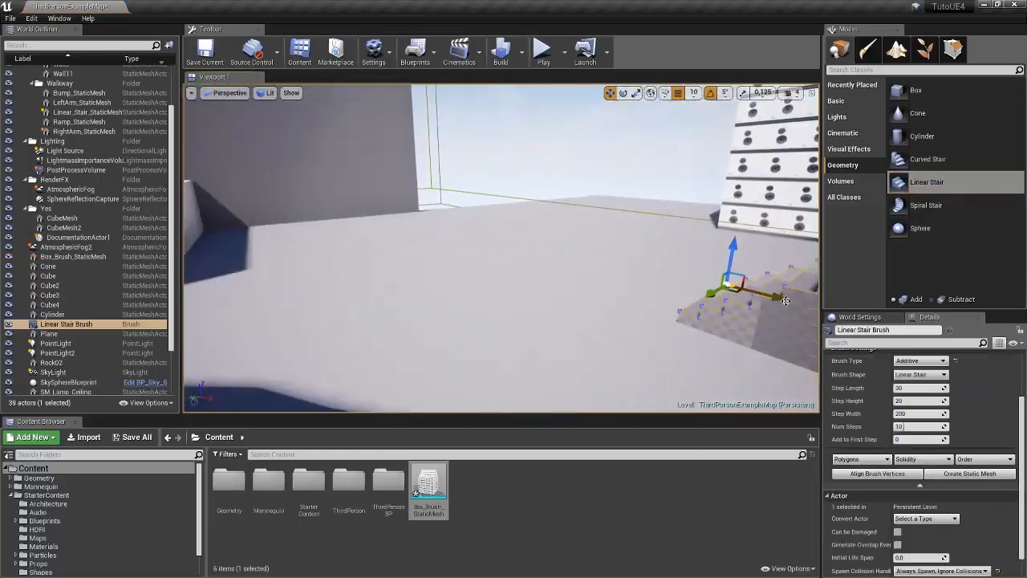
drag(588, 241, 587, 242)
right_drag(586, 242, 714, 285)
right_drag(746, 337, 726, 311)
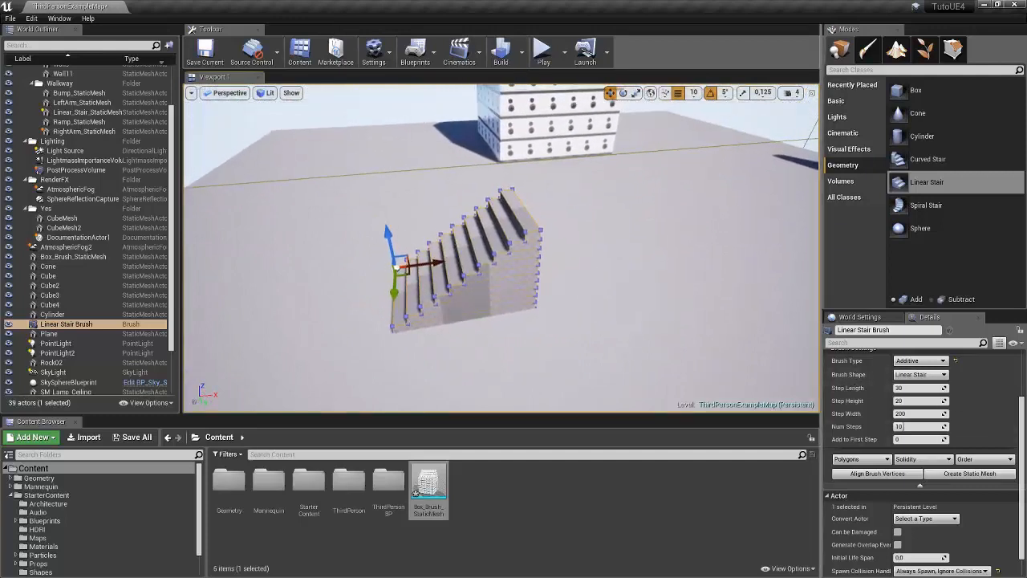
- Keep the stair brush Additive with the Linear Stair shape and set its step length to 70 and step height to 32
click(907, 360)
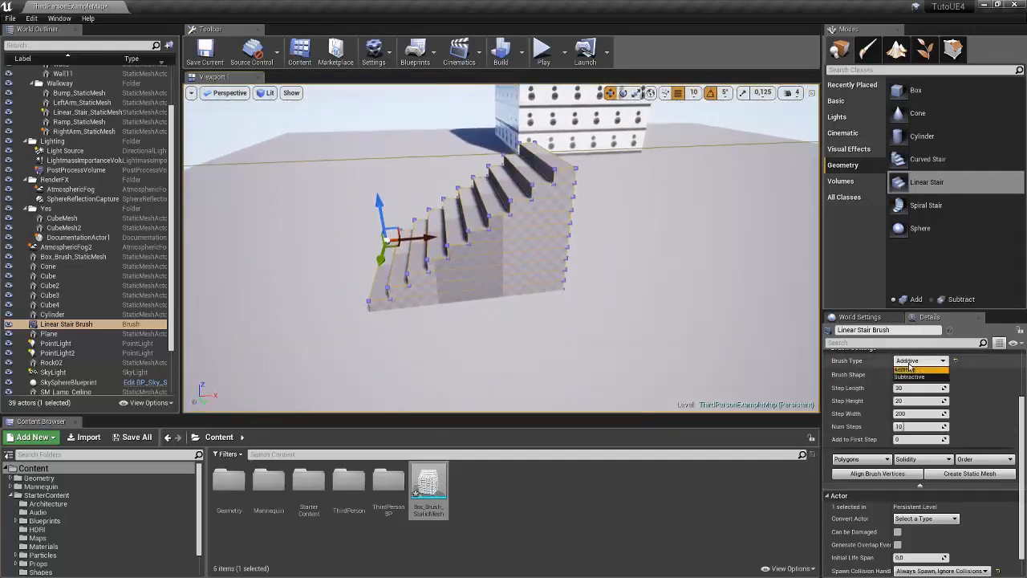
click(906, 369)
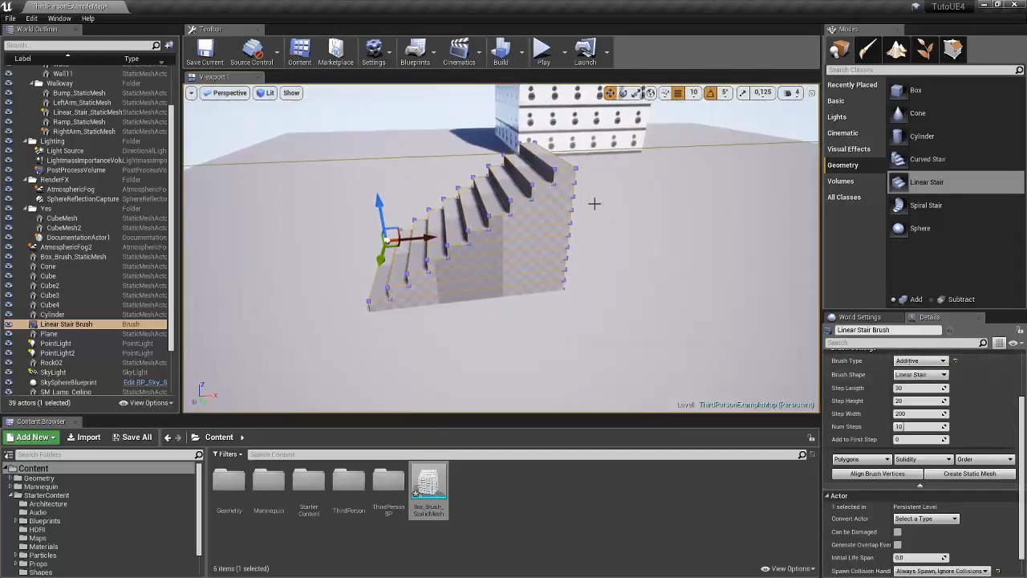
click(941, 375)
click(941, 373)
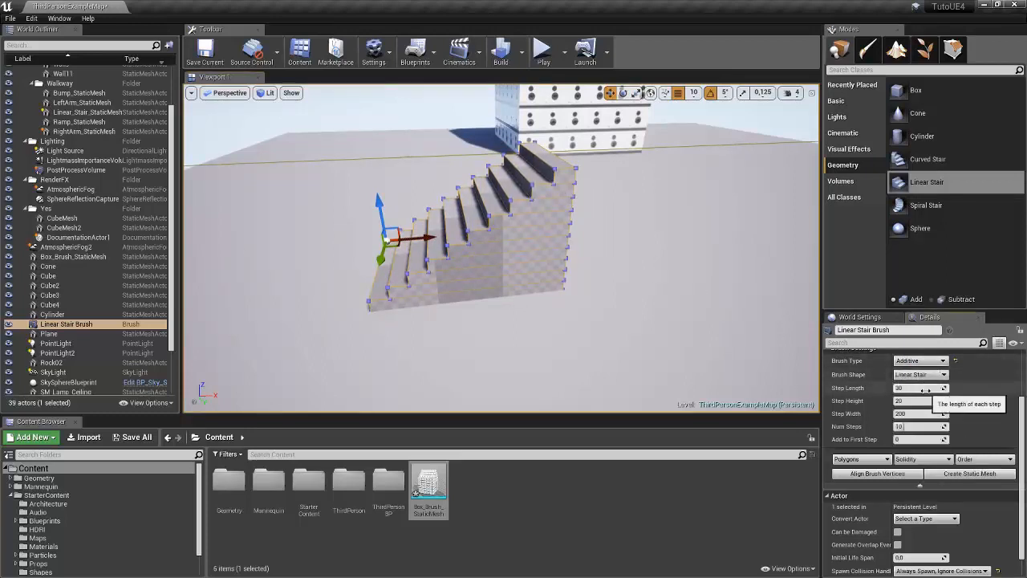
drag(919, 388, 939, 387)
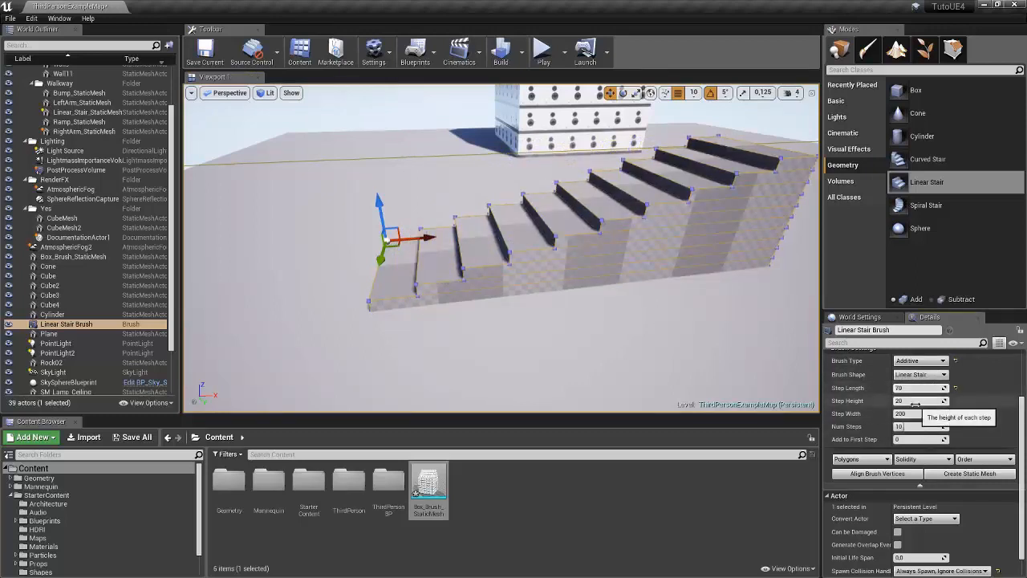
drag(914, 400, 924, 400)
right_drag(770, 358, 781, 369)
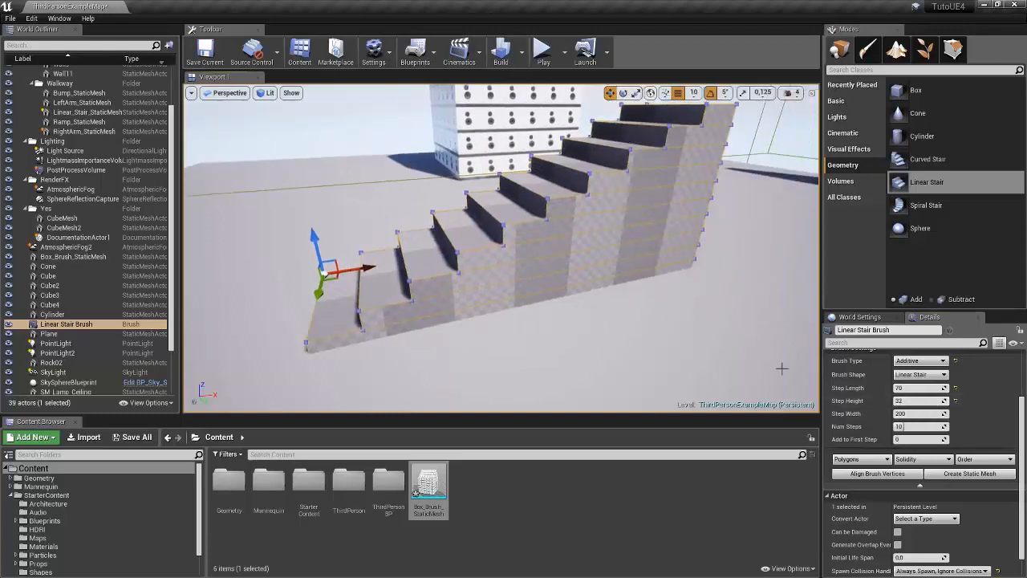
- Set the stair brush's step width to 510 and its number of steps to 23
drag(918, 414, 923, 414)
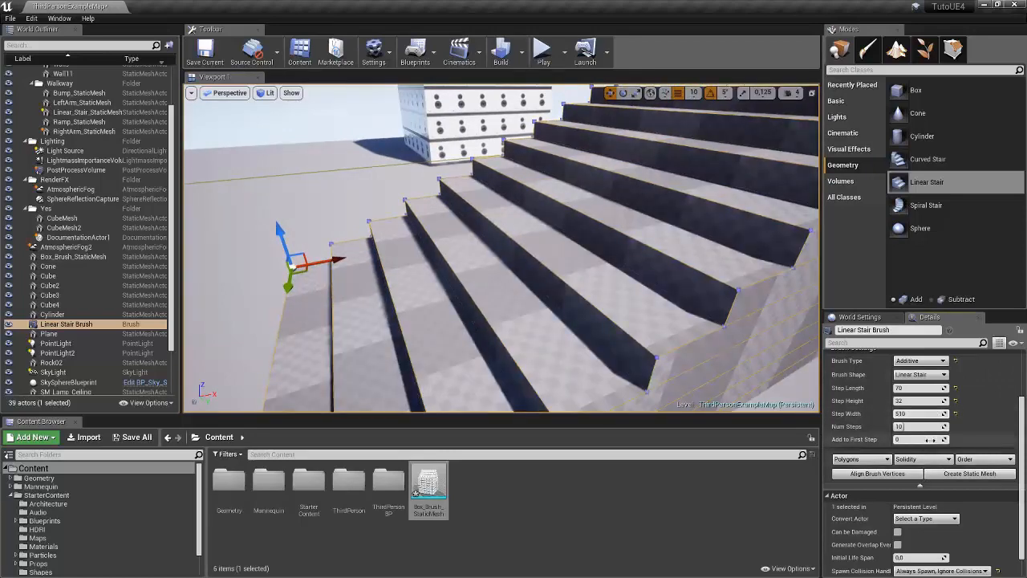
mouse_move(682, 289)
right_down()
mouse_move(714, 257)
mouse_move(682, 269)
right_up()
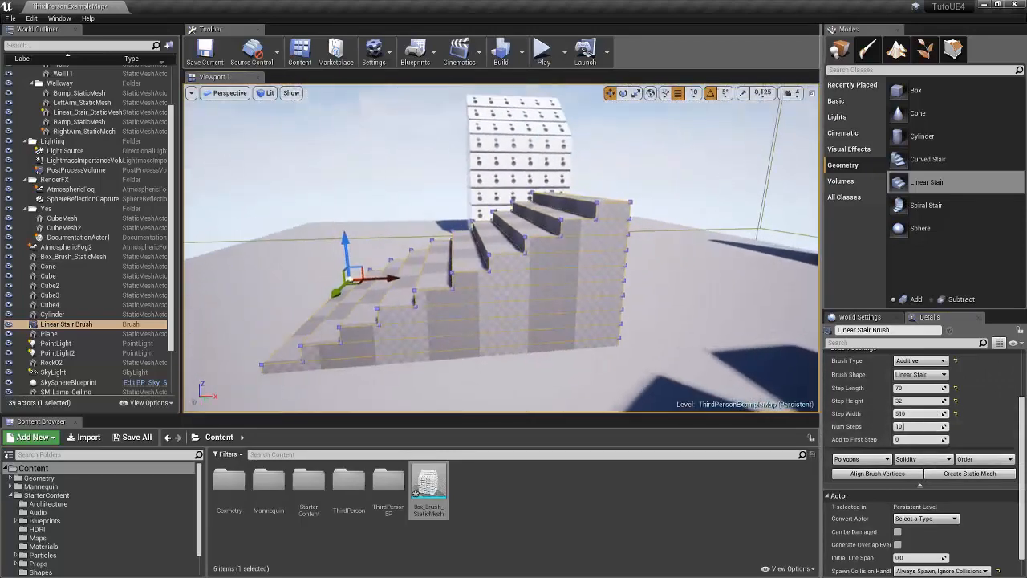
right_drag(760, 363, 761, 364)
drag(911, 427, 926, 427)
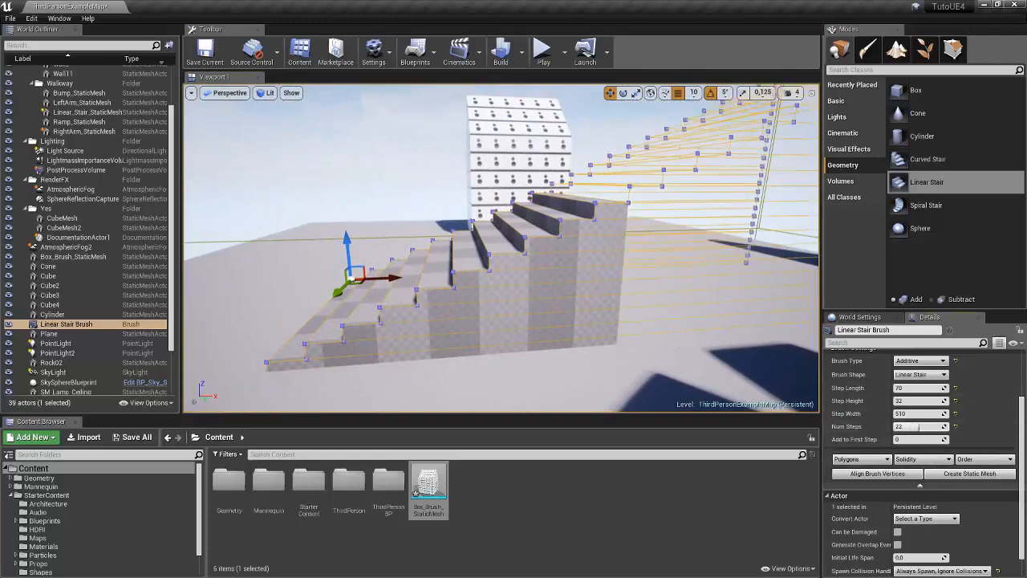
right_drag(682, 305, 815, 323)
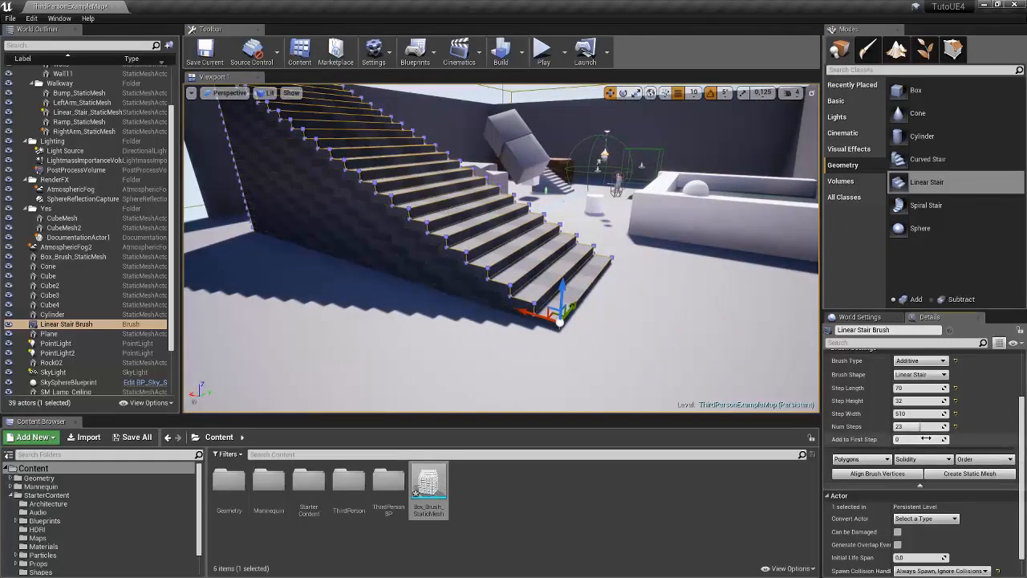
- Set the stair brush's Add to First Step value to 1 and inspect the base of the staircase
drag(925, 439, 930, 438)
right_drag(633, 349, 582, 343)
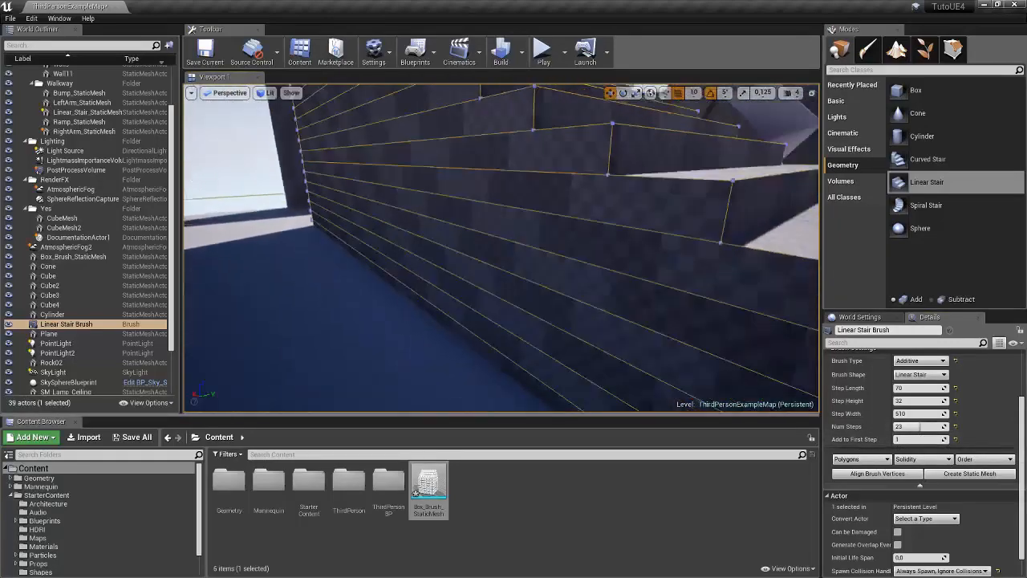
right_drag(476, 250, 434, 269)
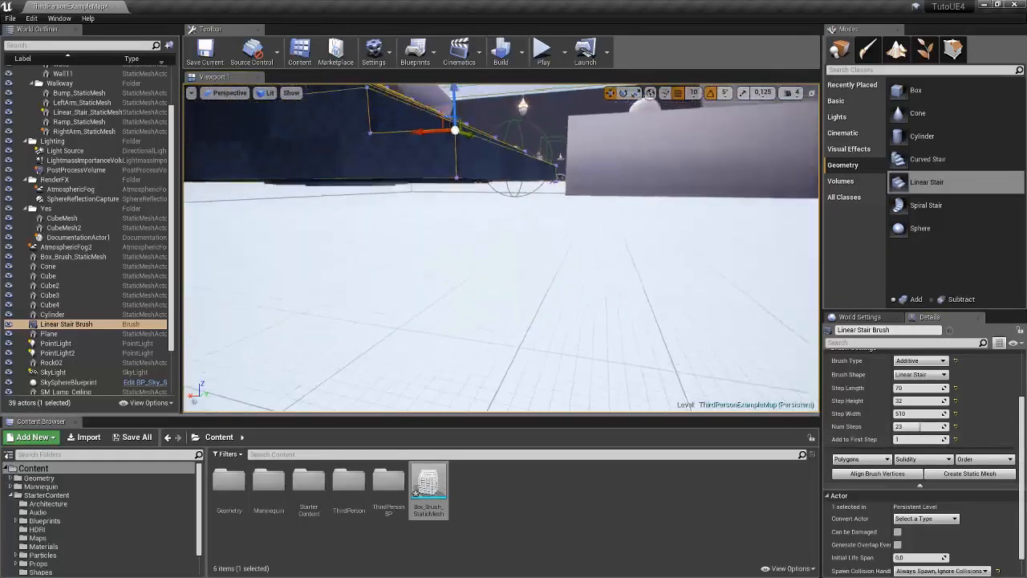
mouse_move(726, 348)
right_down()
mouse_move(710, 325)
mouse_move(726, 348)
mouse_move(690, 341)
mouse_move(714, 353)
mouse_move(678, 353)
right_up()
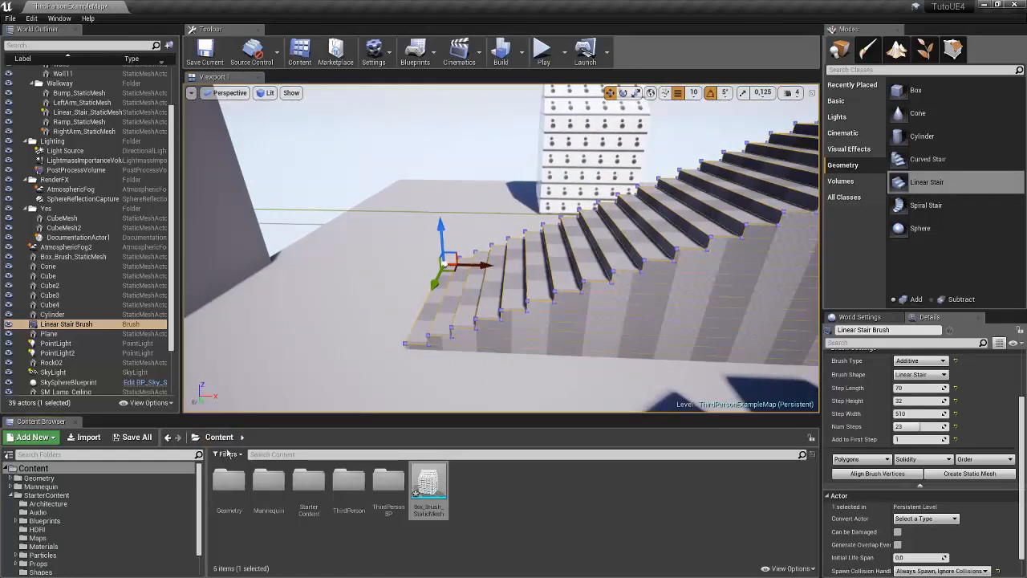
- Open the StarterContent Materials folder and apply M_CobbleStone_Rough to the second tread of the staircase
scroll(50, 491, down, 1)
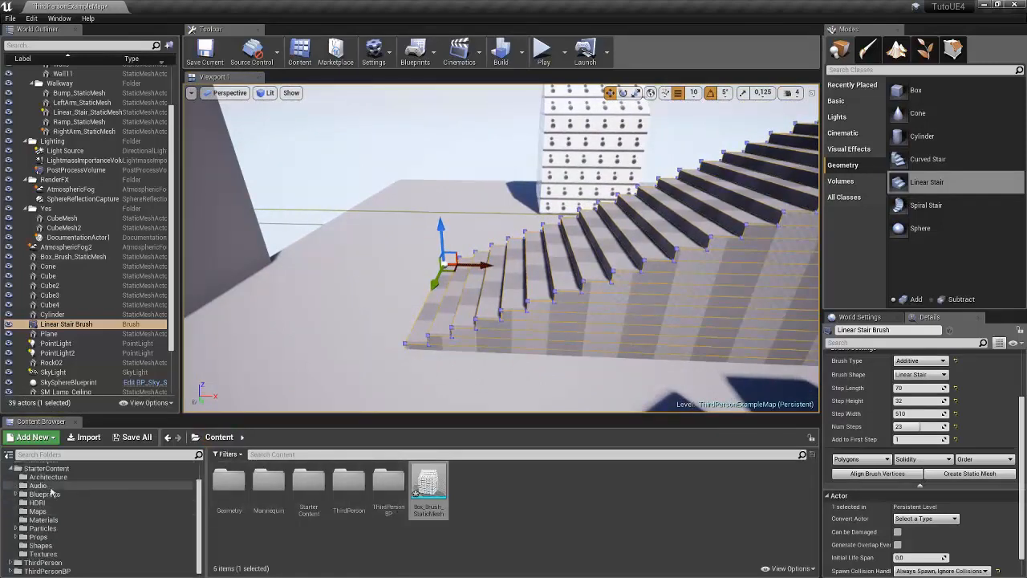
scroll(45, 487, up, 1)
scroll(42, 542, down, 1)
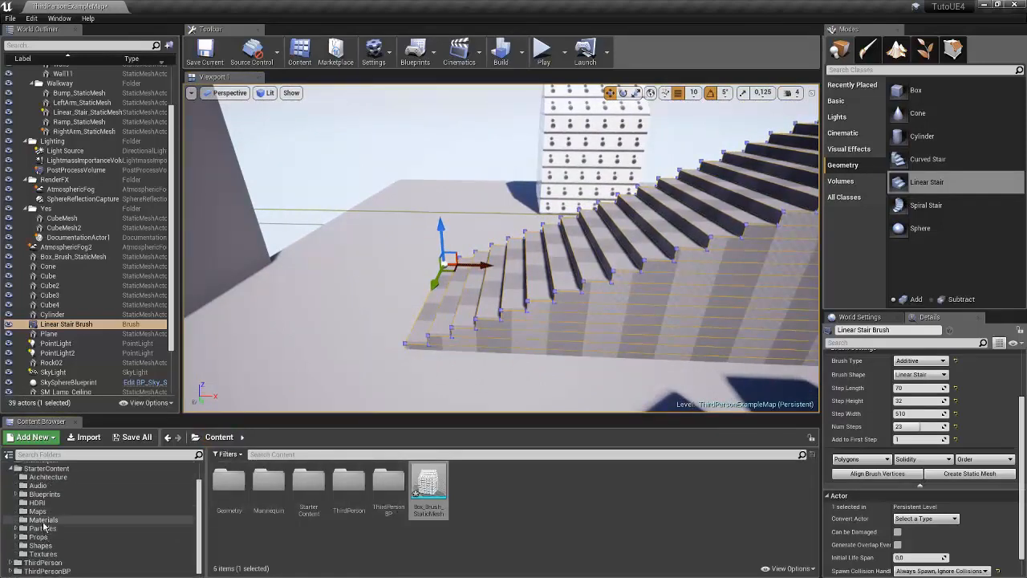
click(44, 521)
right_drag(481, 321, 513, 361)
drag(628, 481, 536, 369)
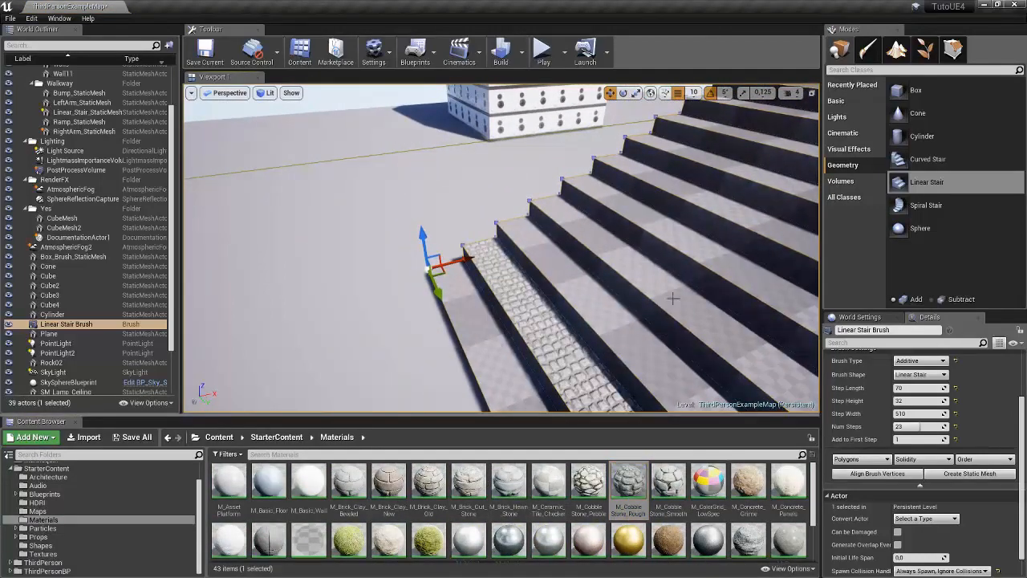
- Select all surfaces of the staircase, apply M_CobbleStone_Rough to them and view the steps up close
right_drag(672, 298, 624, 244)
right_click(620, 233)
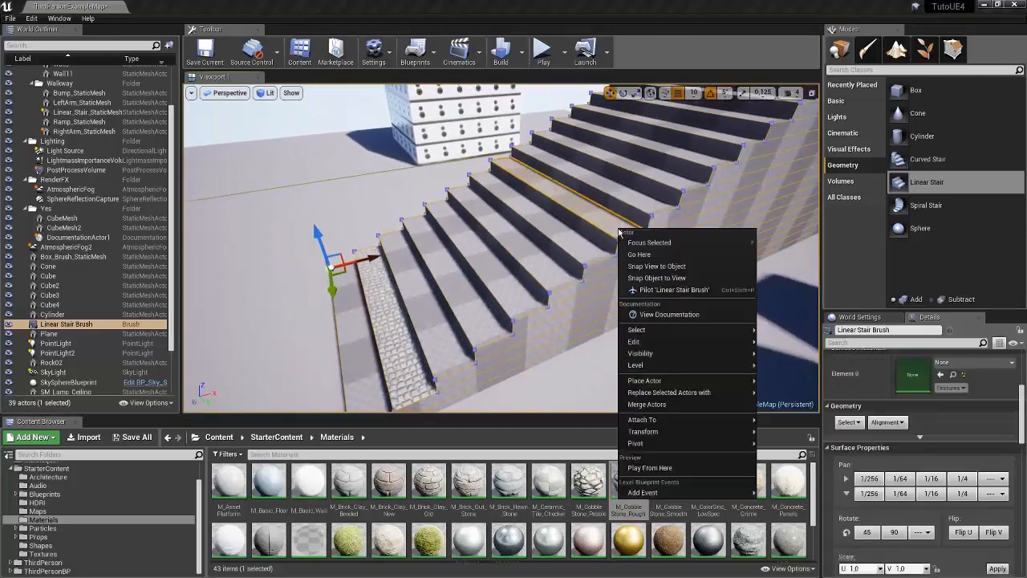
mouse_move(656, 431)
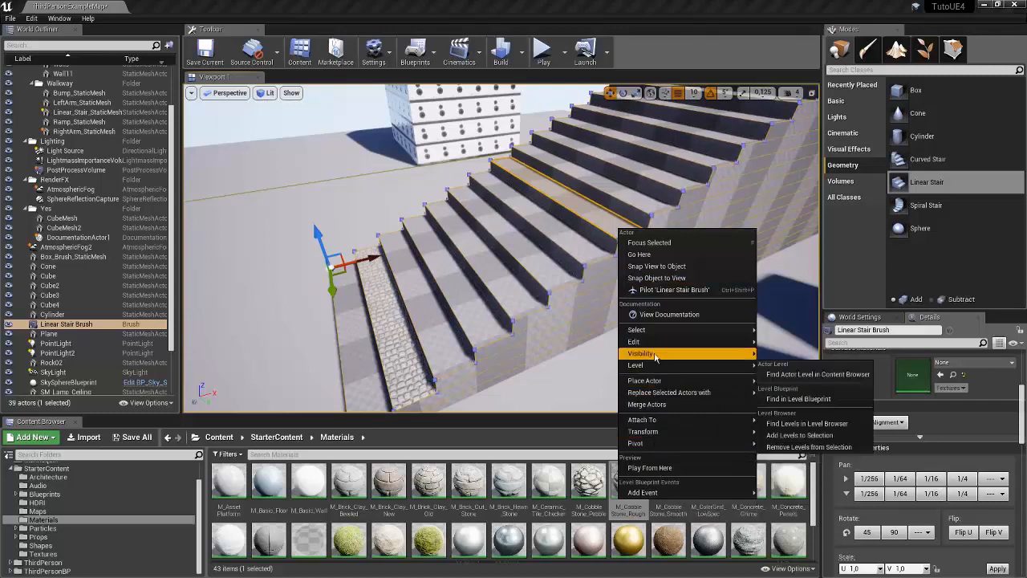
mouse_move(653, 331)
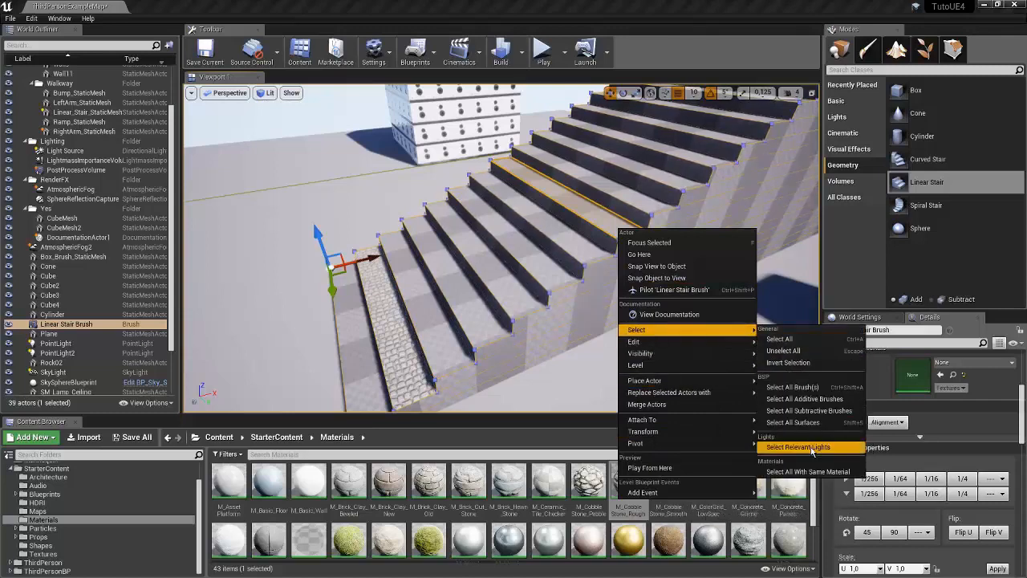
click(805, 422)
key(s)
mouse_move(550, 266)
right_down()
mouse_move(553, 216)
mouse_move(550, 265)
right_up()
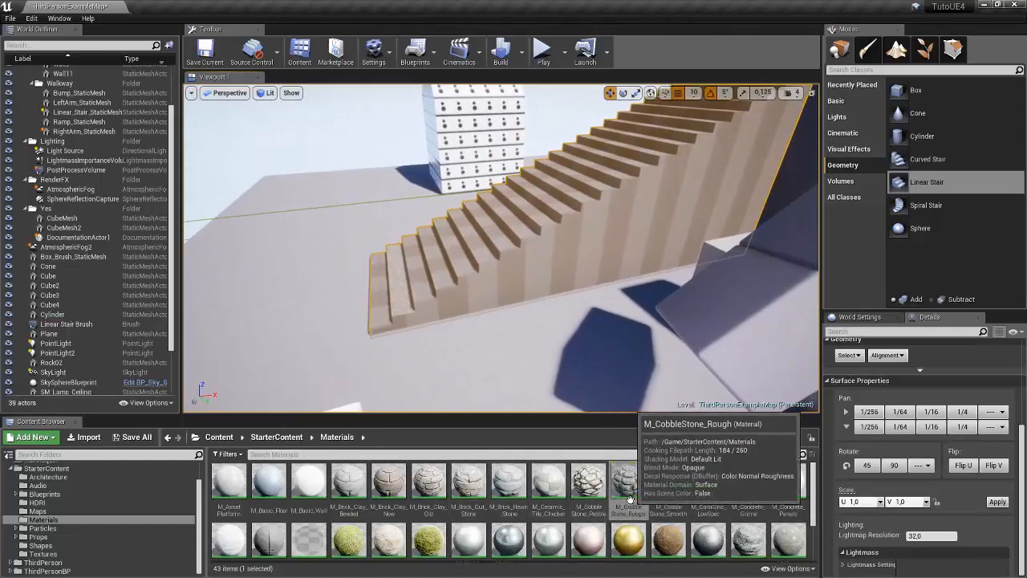
drag(628, 480, 550, 233)
right_drag(550, 233, 605, 255)
key(w)
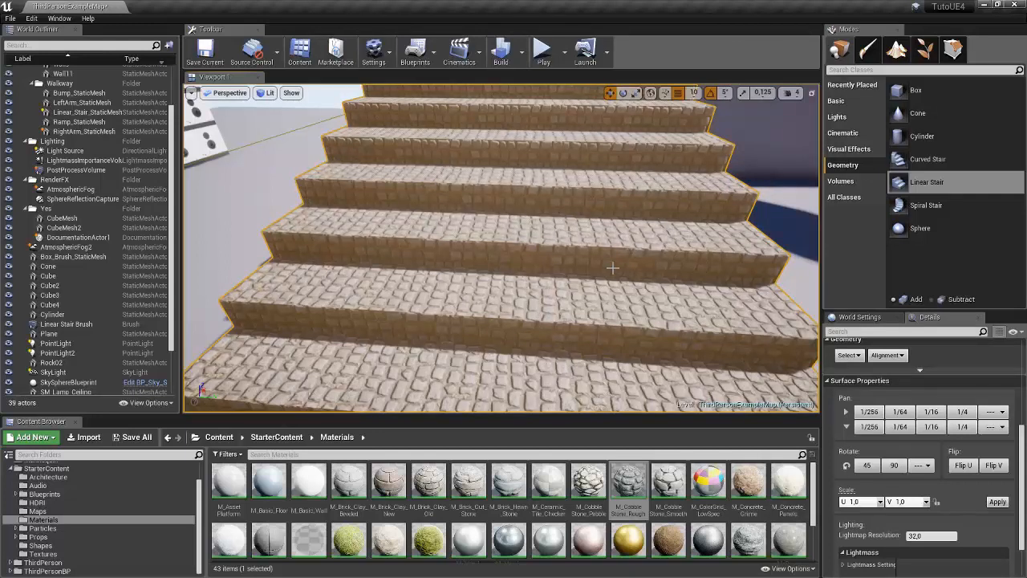
- Rotate the texture on the selected staircase surfaces by 90 degrees and apply a scale of 8 in both U and V
click(894, 466)
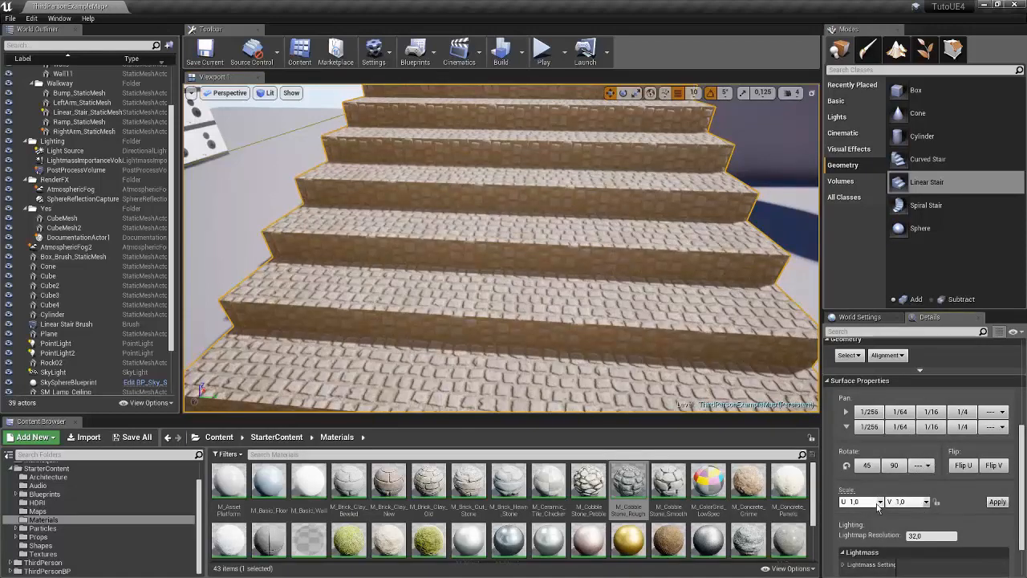
click(878, 502)
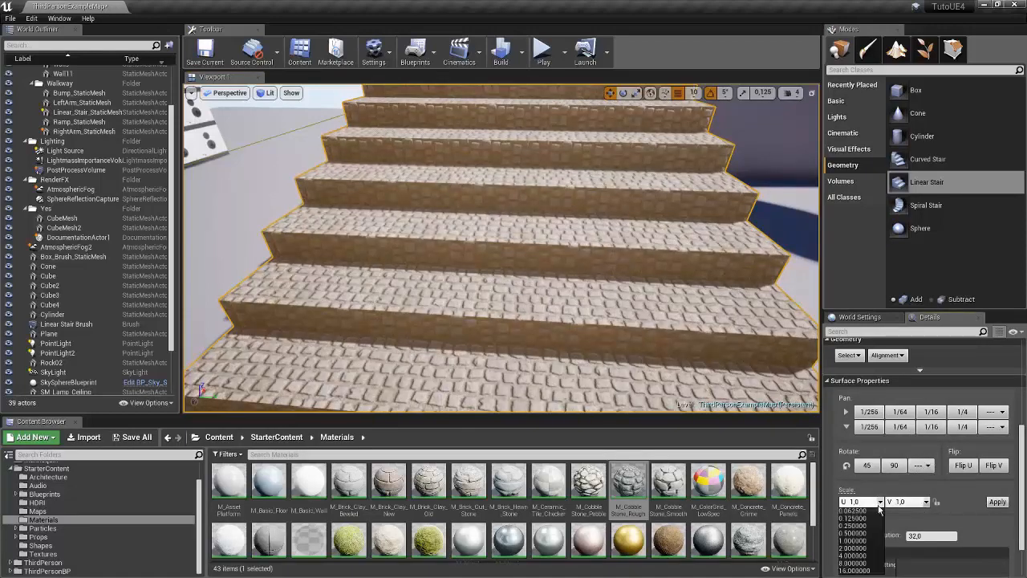
click(853, 563)
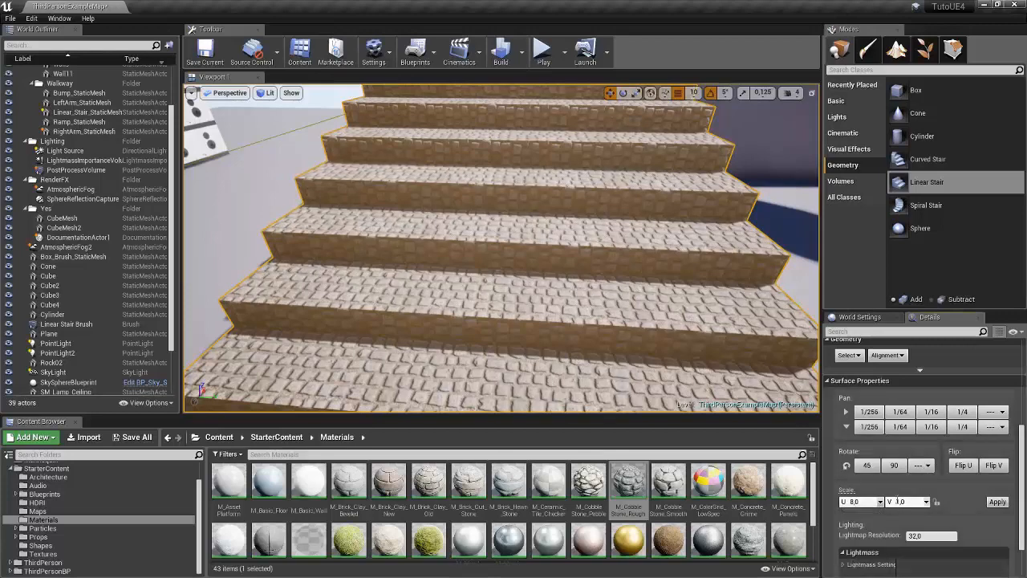
click(926, 503)
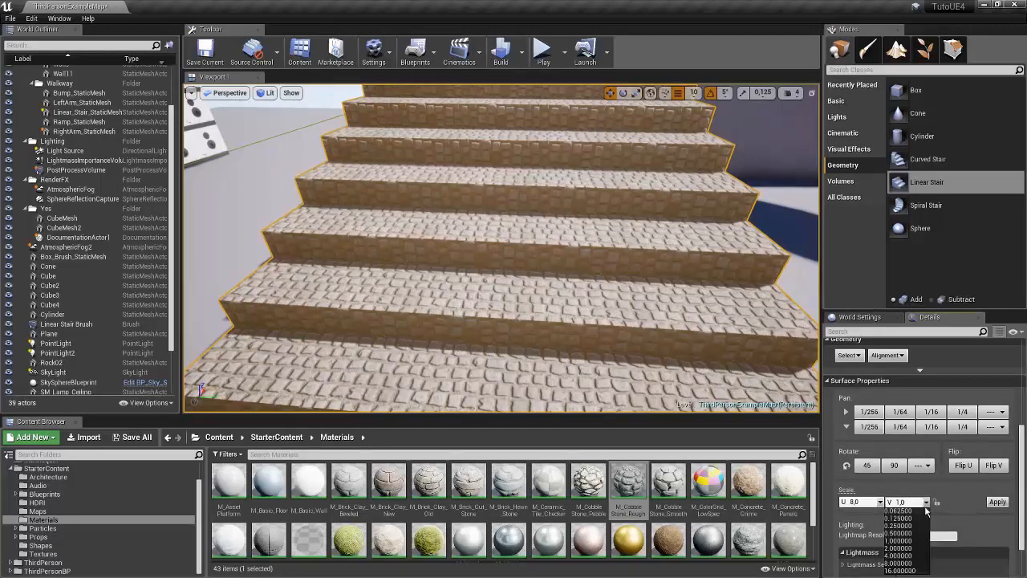
click(905, 563)
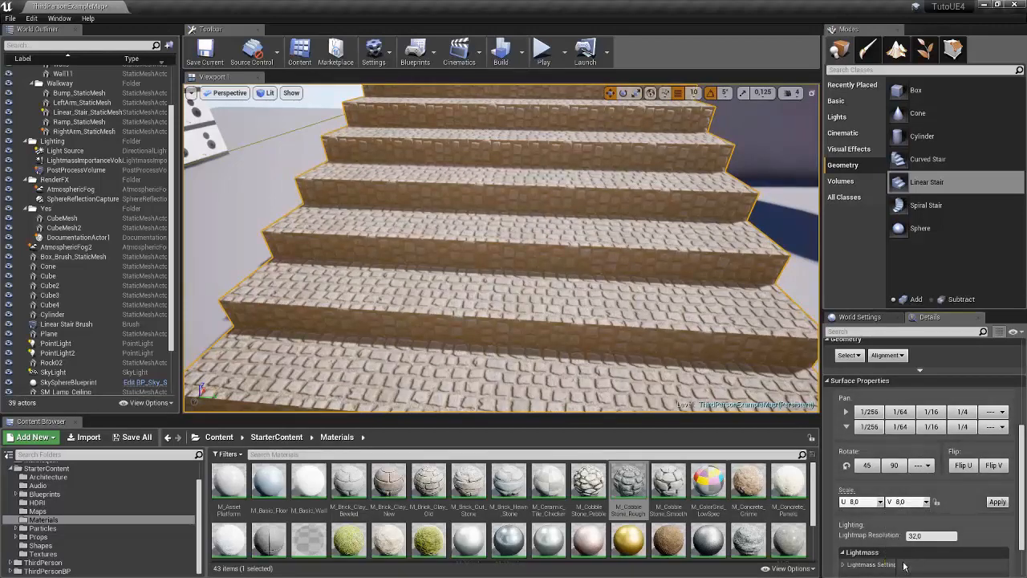
click(1001, 503)
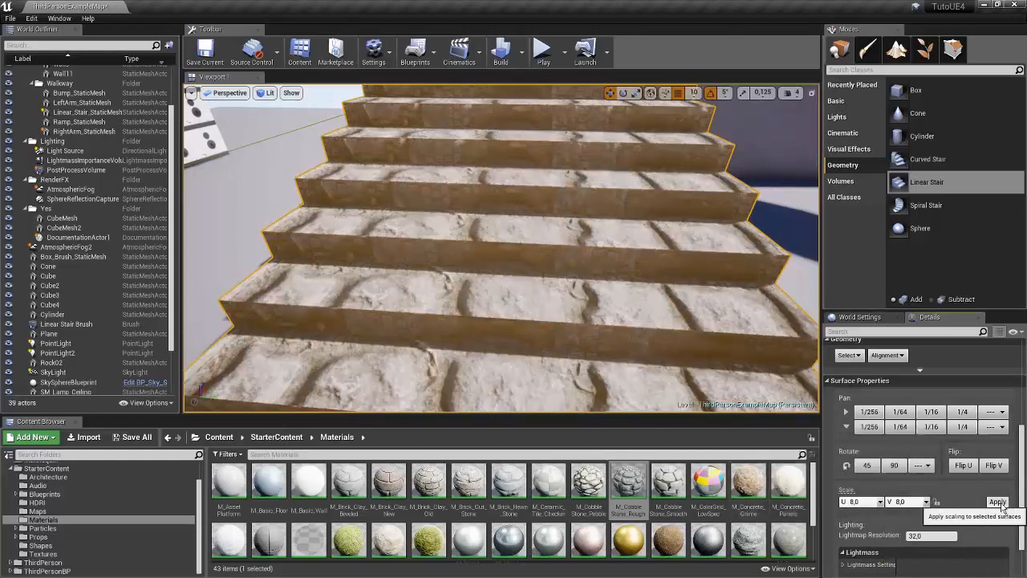
- Reduce the staircase texture scale to 4 in both U and V and apply it to the selected surfaces
click(855, 502)
text(4)
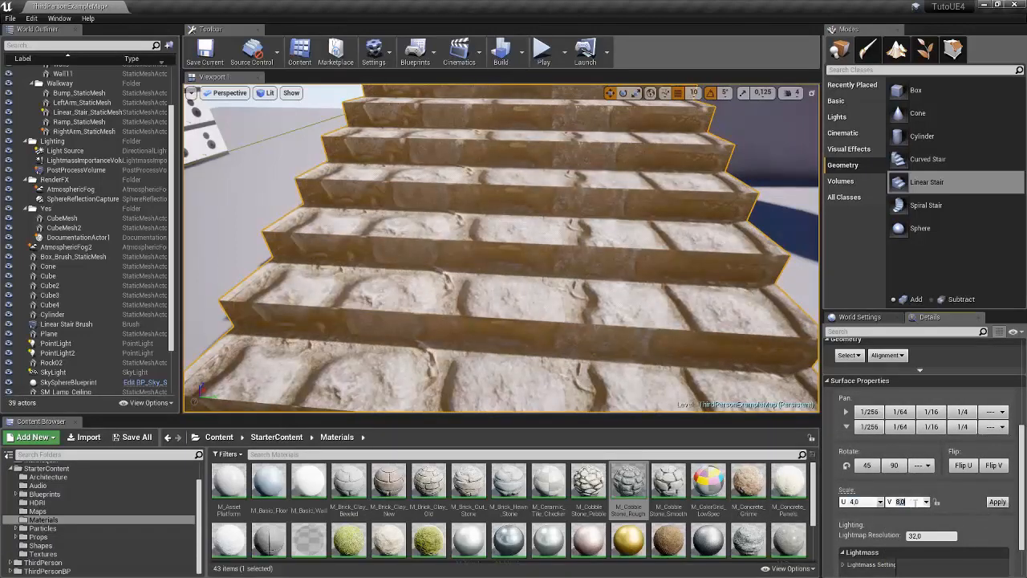
key(Return)
click(997, 503)
- Set the staircase texture scale to 2 in both U and V and apply it to the selected surfaces
click(864, 501)
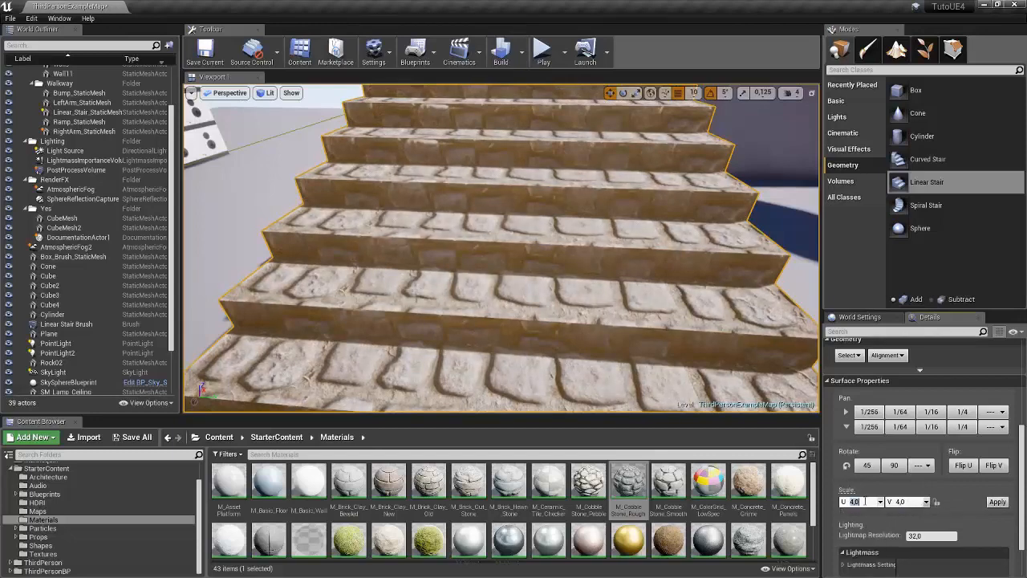
text(2)
click(996, 502)
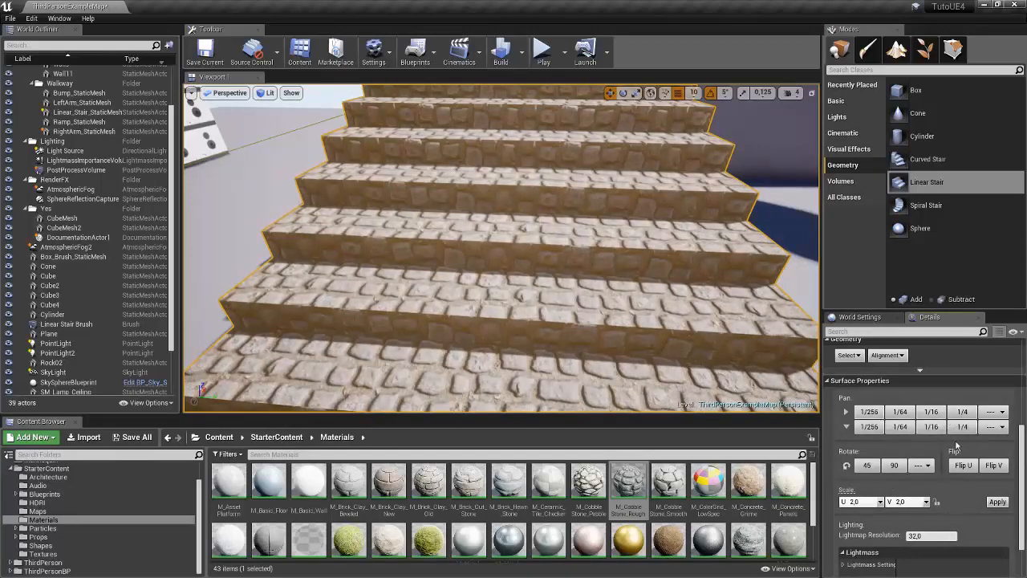
- Flip the cobblestone texture on the staircase surfaces along U and V, repeating the U flip to compare orientations
click(964, 466)
click(995, 466)
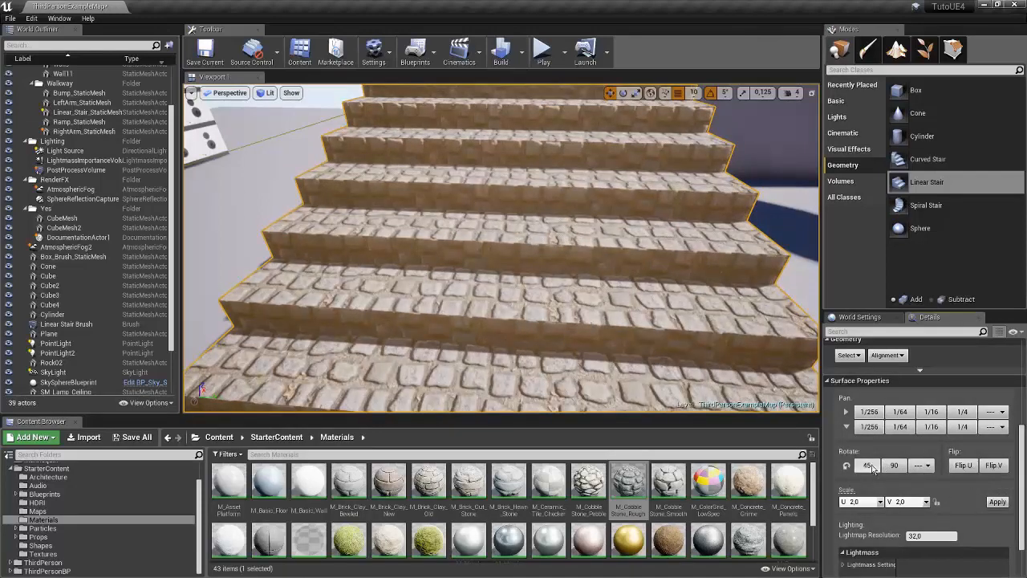
click(973, 466)
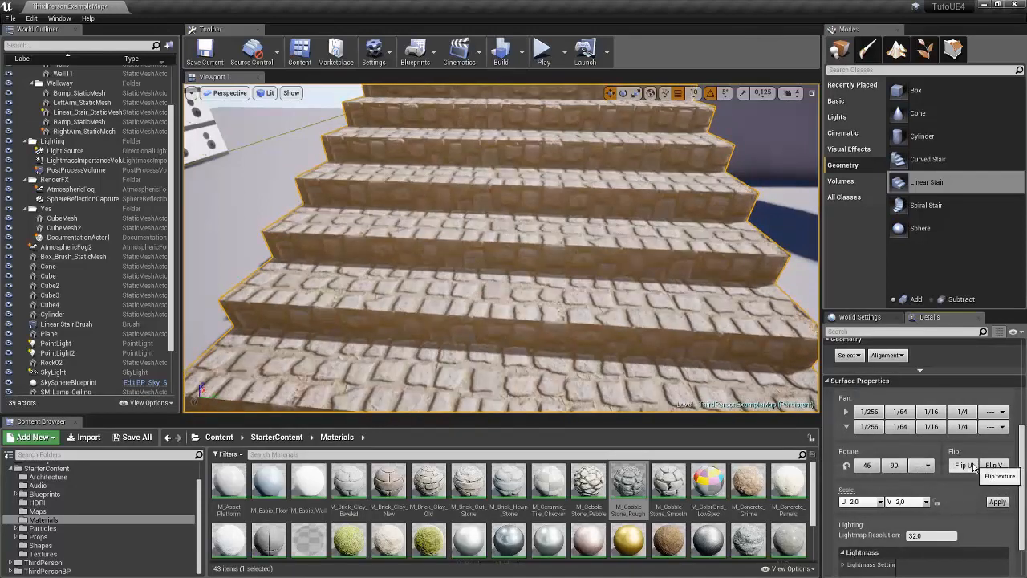
click(972, 466)
click(971, 466)
click(970, 466)
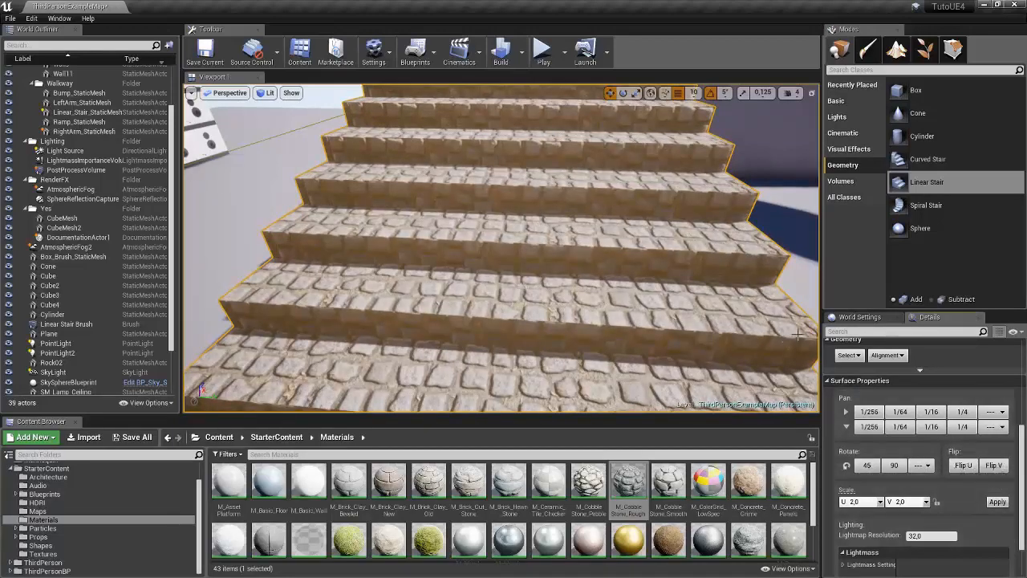
click(964, 466)
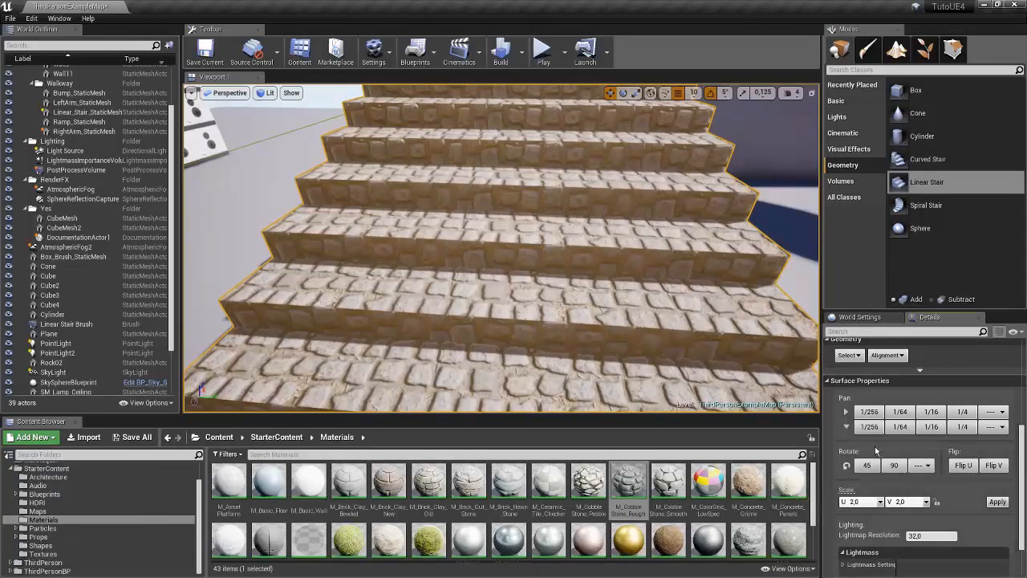
- Play the level, run the character up and down the cobblestone staircase to test it, and stop the play session
scroll(672, 317, down, 7)
scroll(922, 522, down, 1)
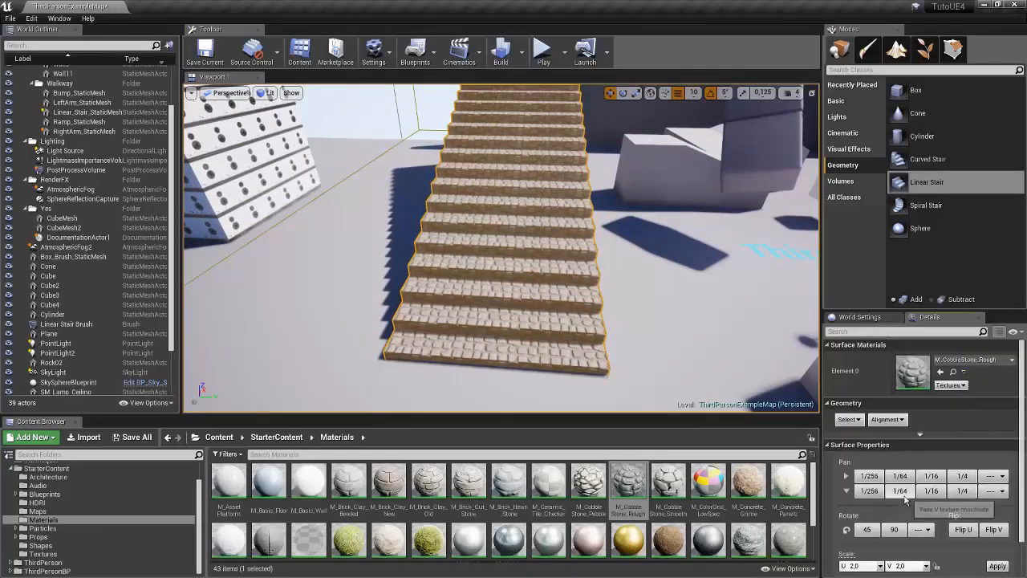
click(543, 52)
key(w)
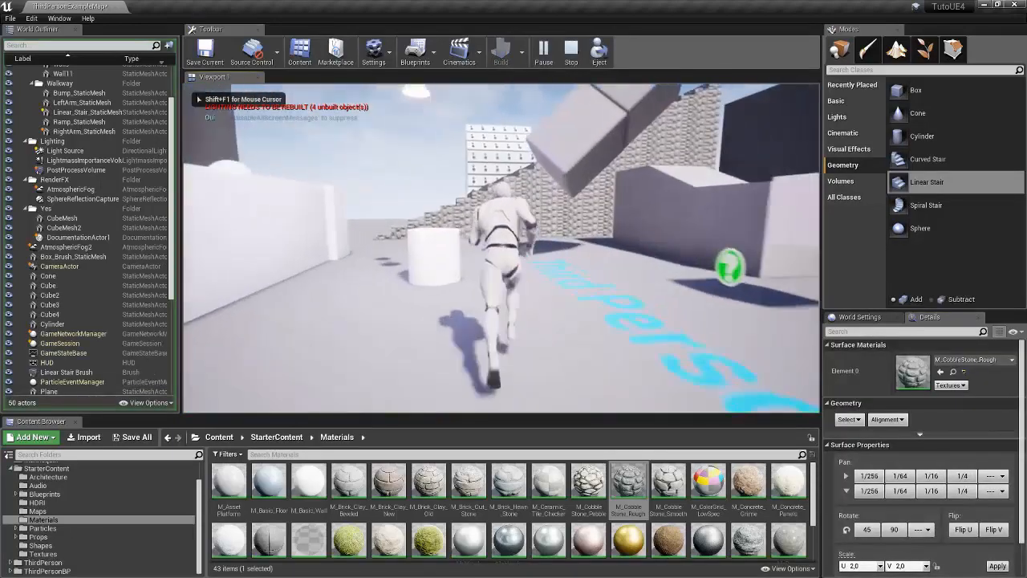
key(w)
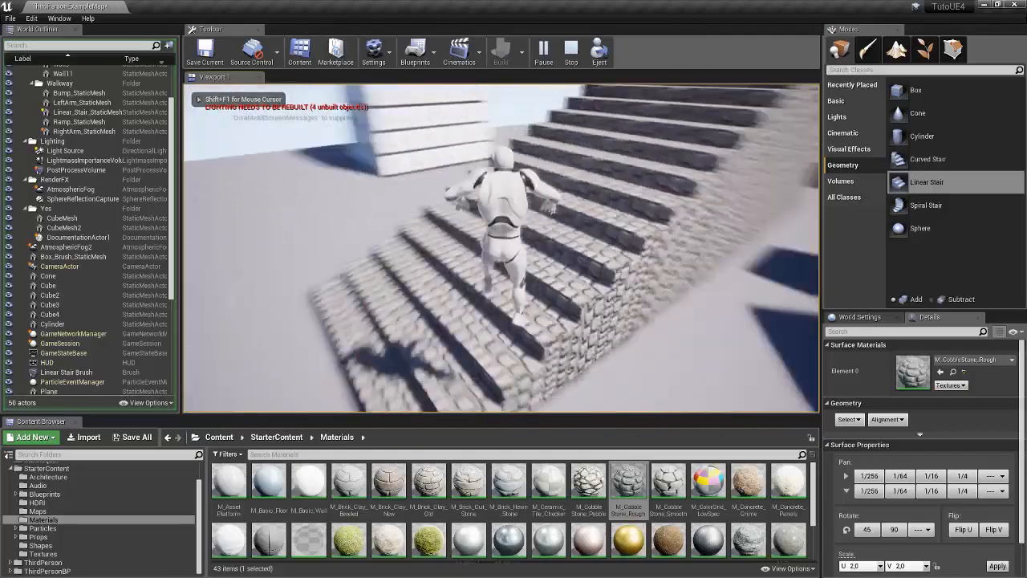
key(w)
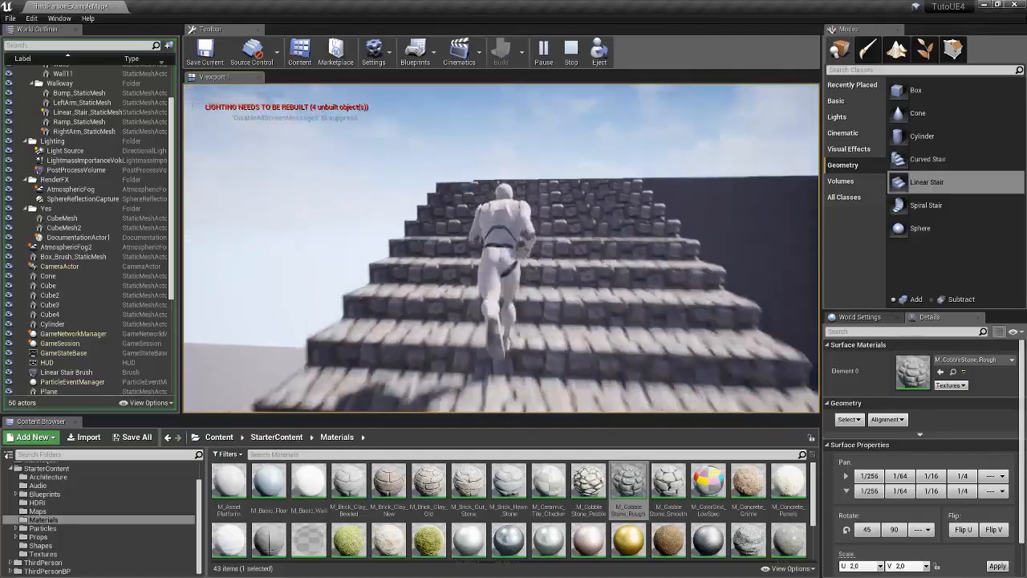
key(w)
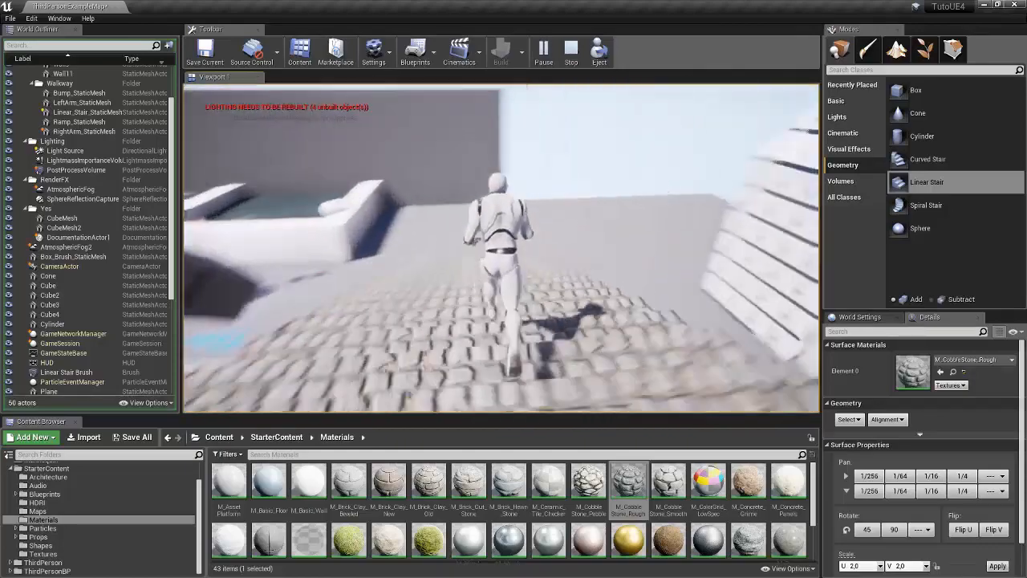
key(w)
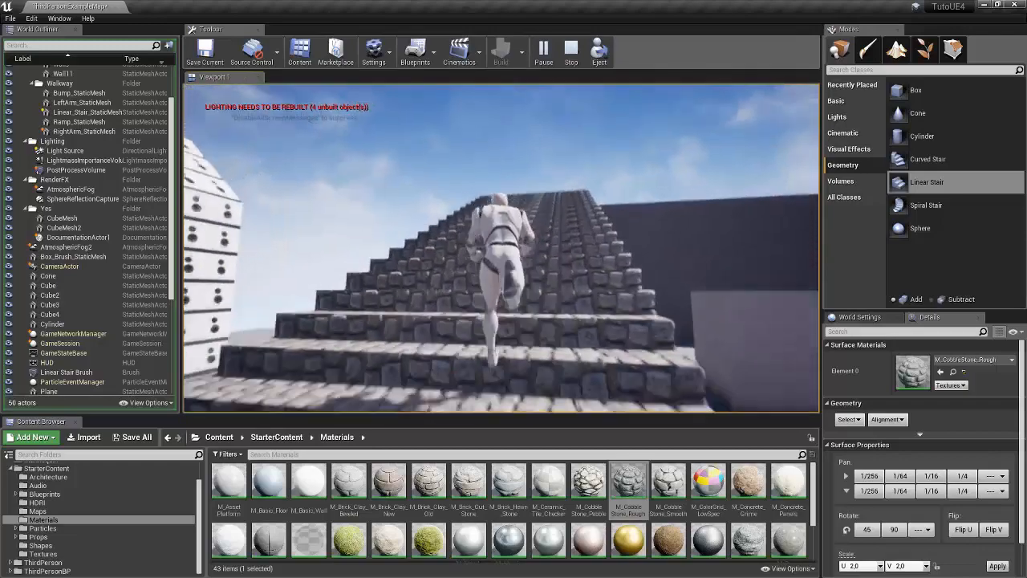
key(w)
key(Escape)
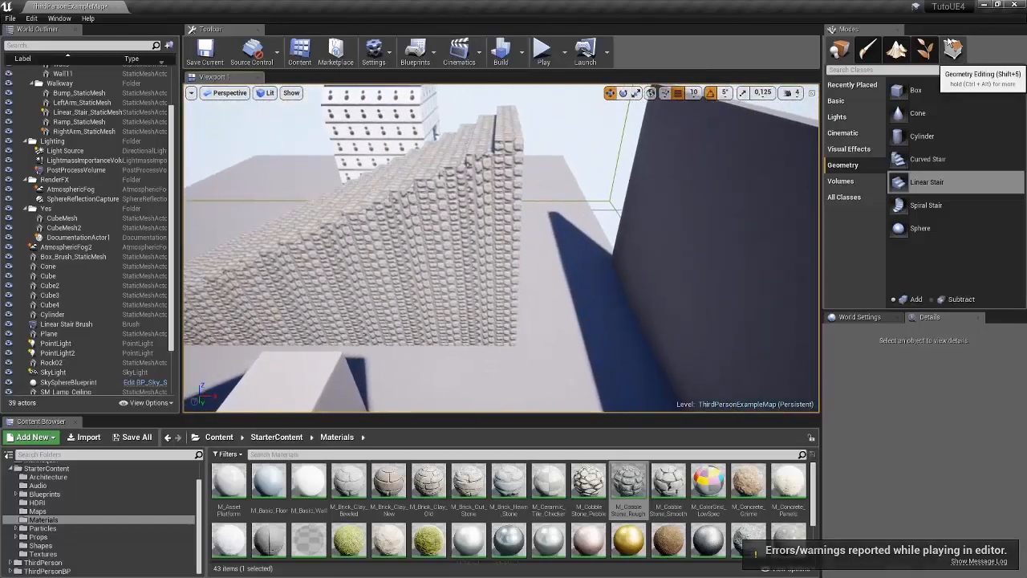
right_drag(642, 217, 690, 211)
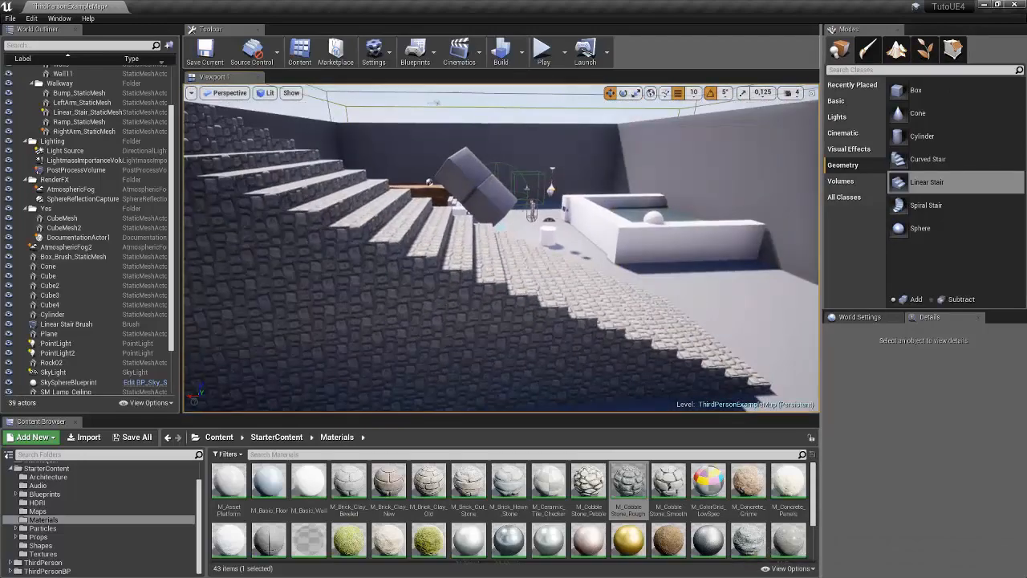
right_drag(501, 249, 417, 252)
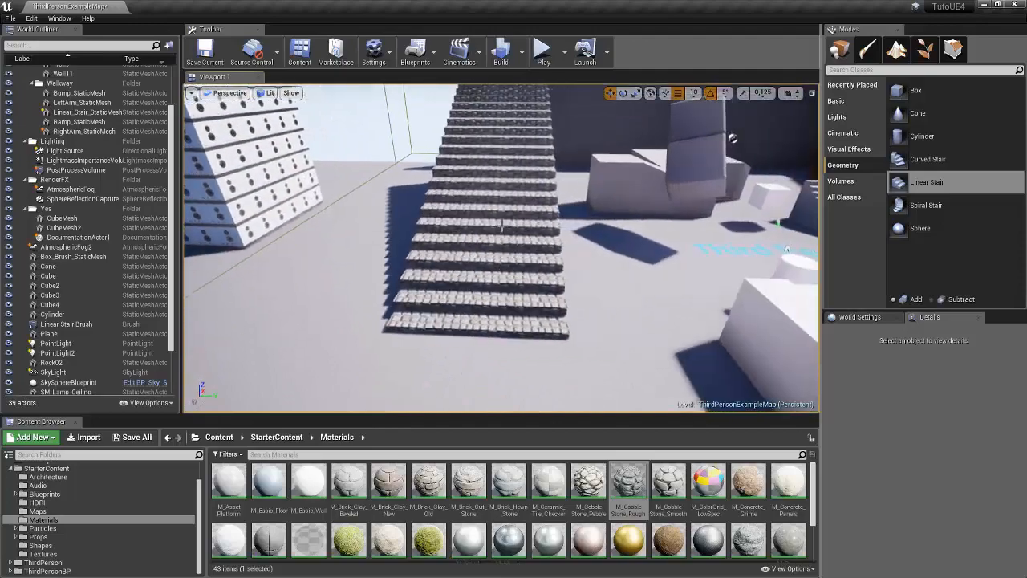
right_drag(501, 248, 502, 225)
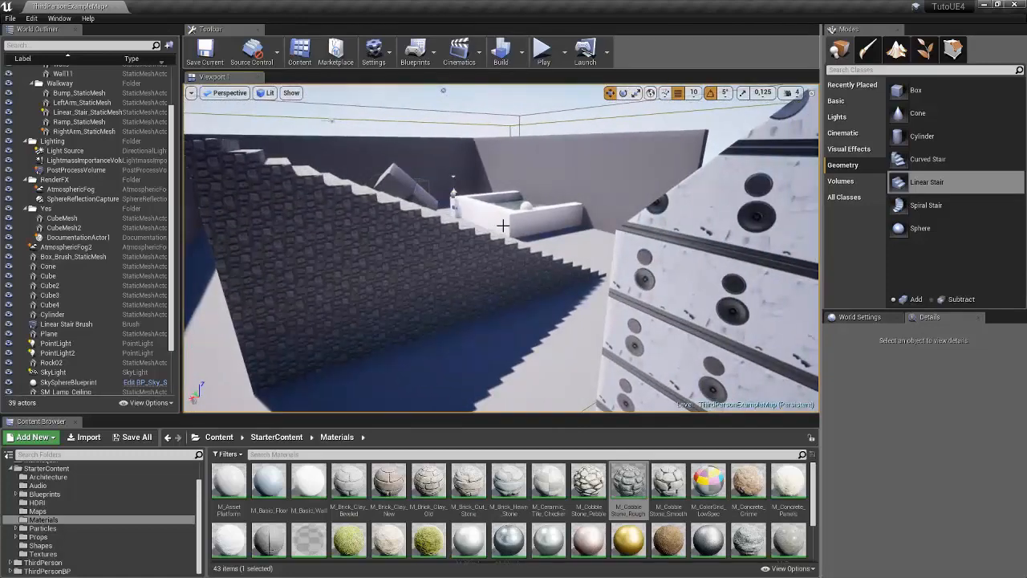